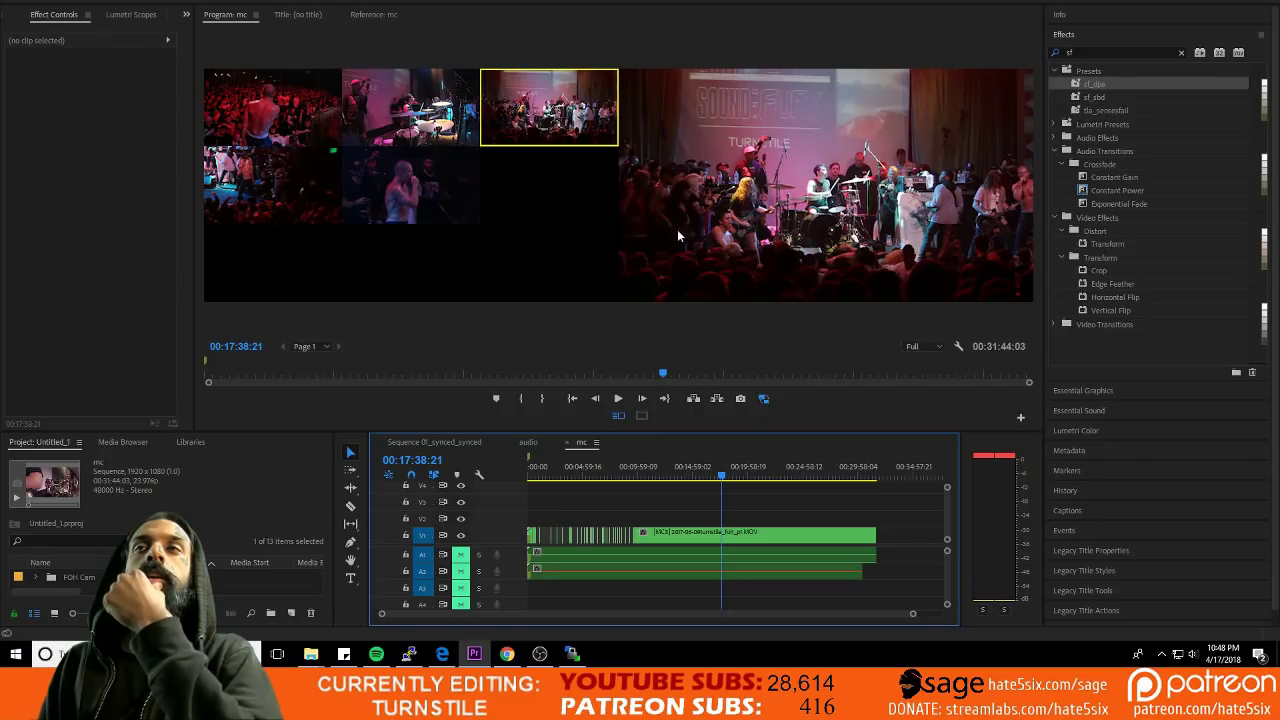
# Step: Compare camera angles 4 and 5 with the wide stage angle 3 at 00:17:38:21, leaving the wide angle selected
pyautogui.click(294, 197)
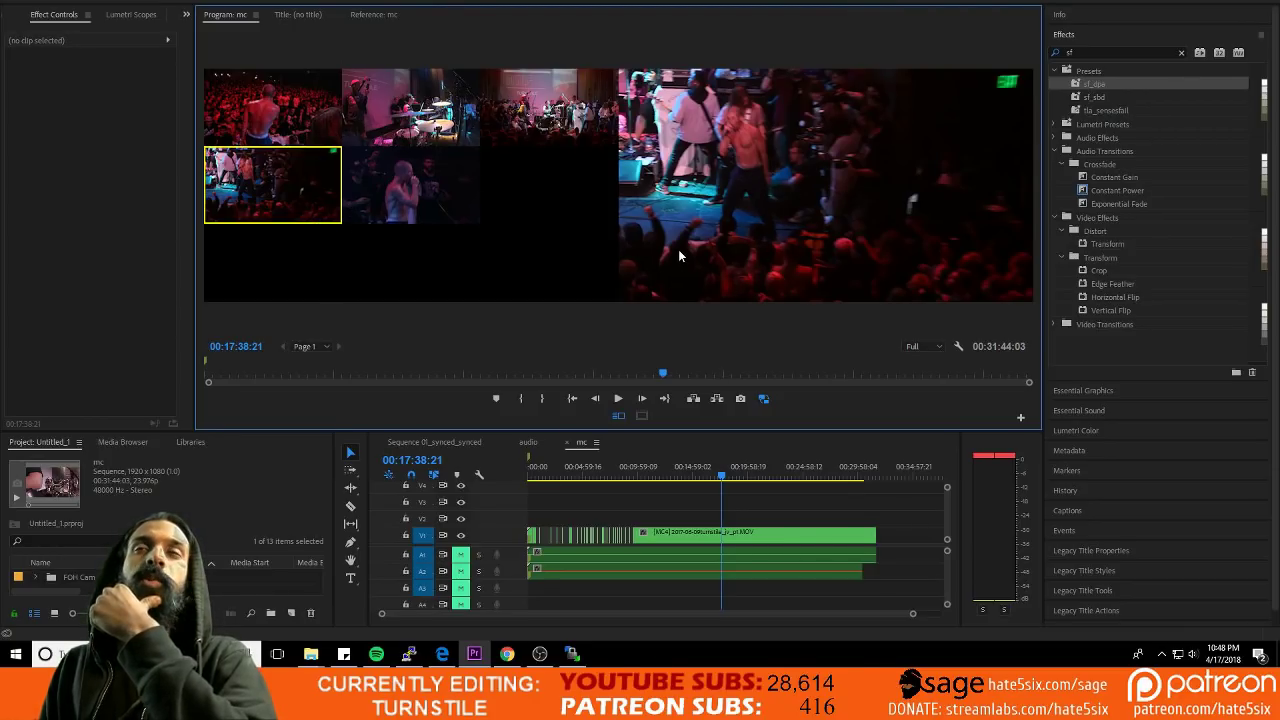
pyautogui.click(588, 120)
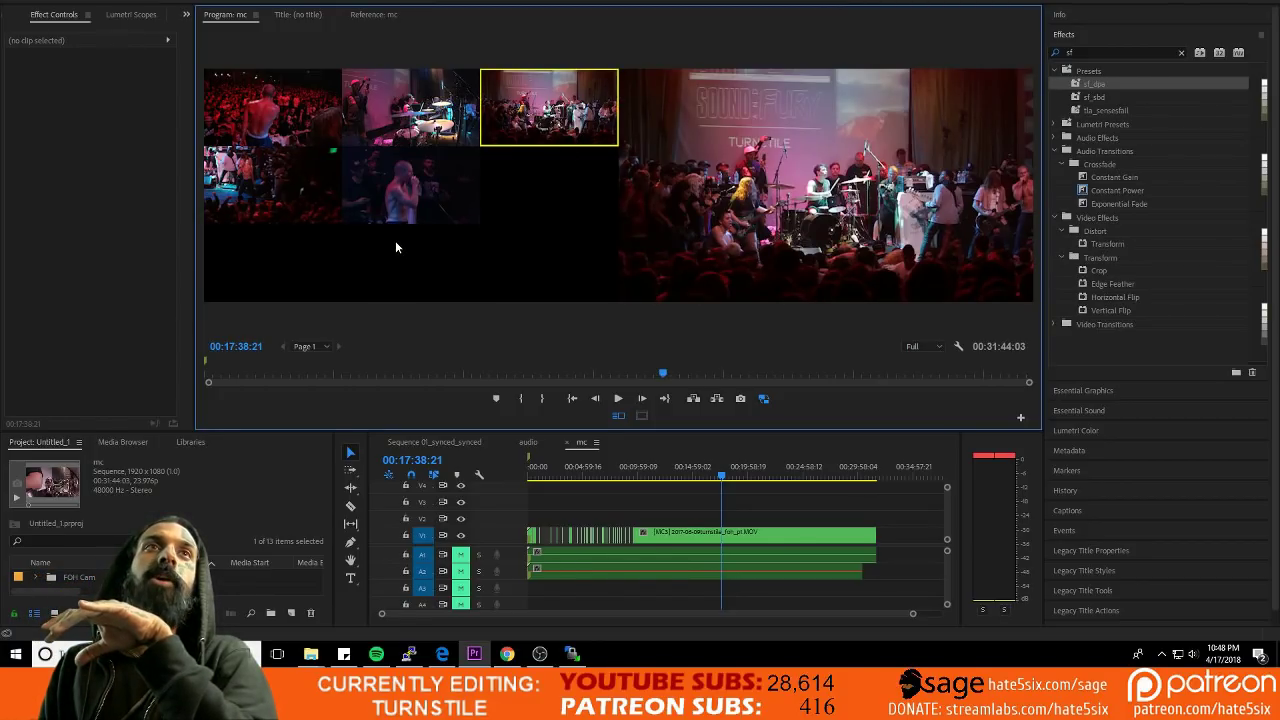
pyautogui.click(296, 200)
pyautogui.click(545, 137)
pyautogui.click(348, 194)
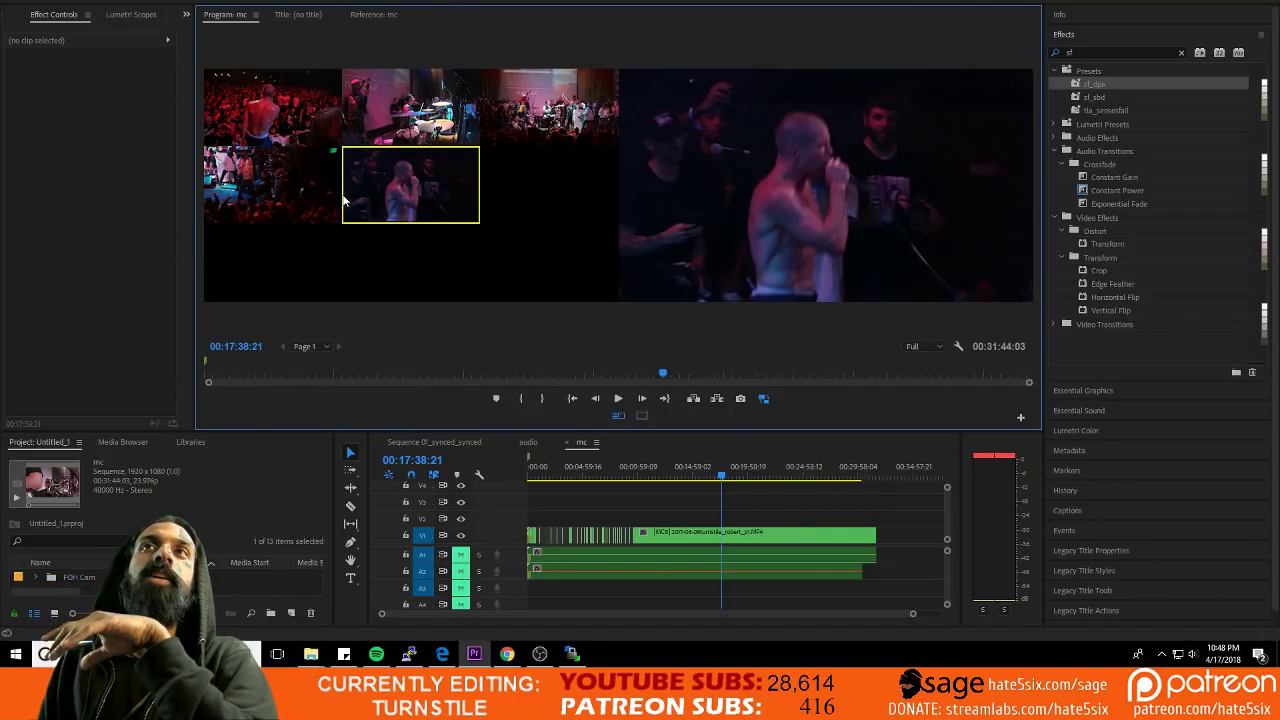
pyautogui.click(328, 193)
pyautogui.click(511, 121)
pyautogui.click(326, 185)
pyautogui.click(545, 122)
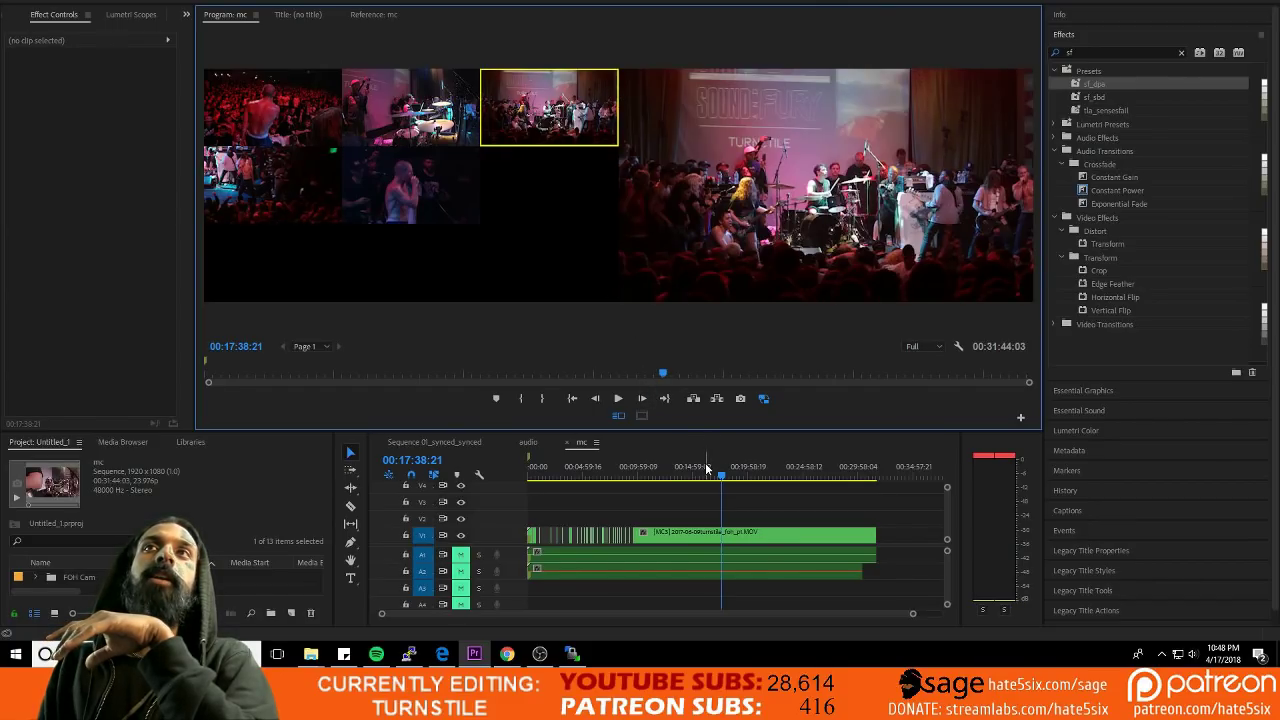
# Step: Position the playhead just before the long uncut final clip, at 00:09:39:07, and save the project
pyautogui.click(662, 466)
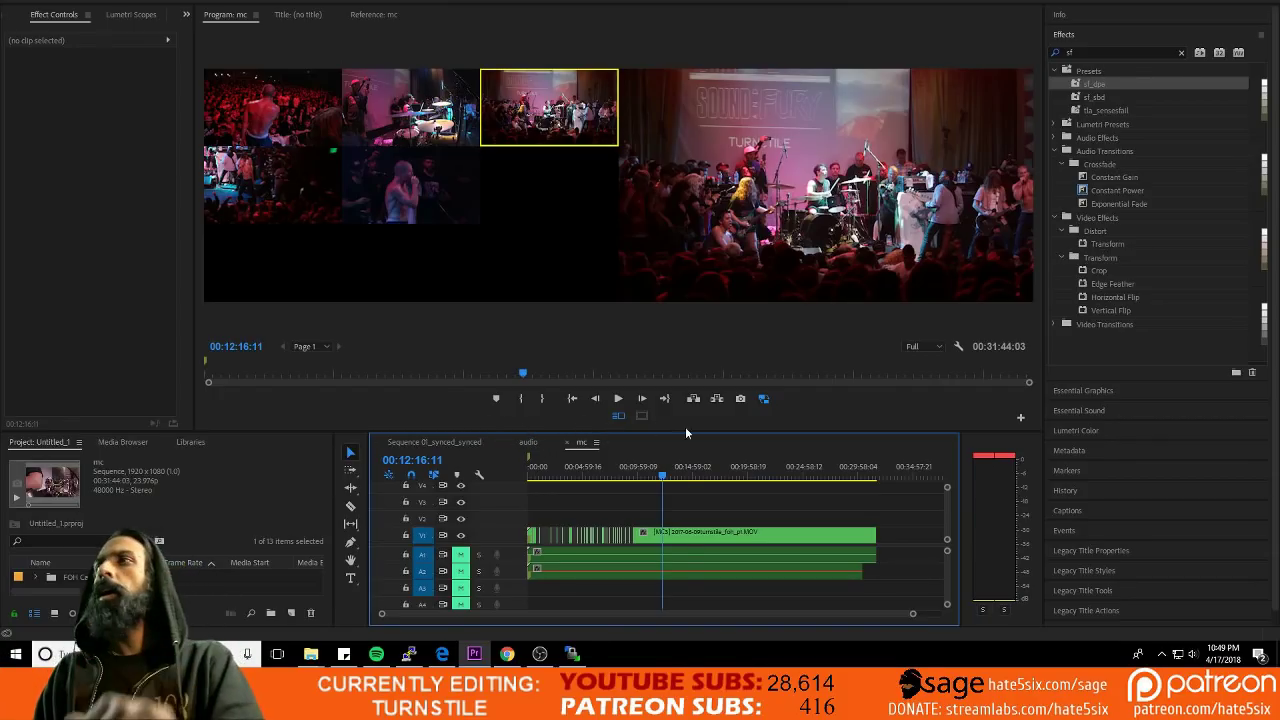
pyautogui.click(891, 414)
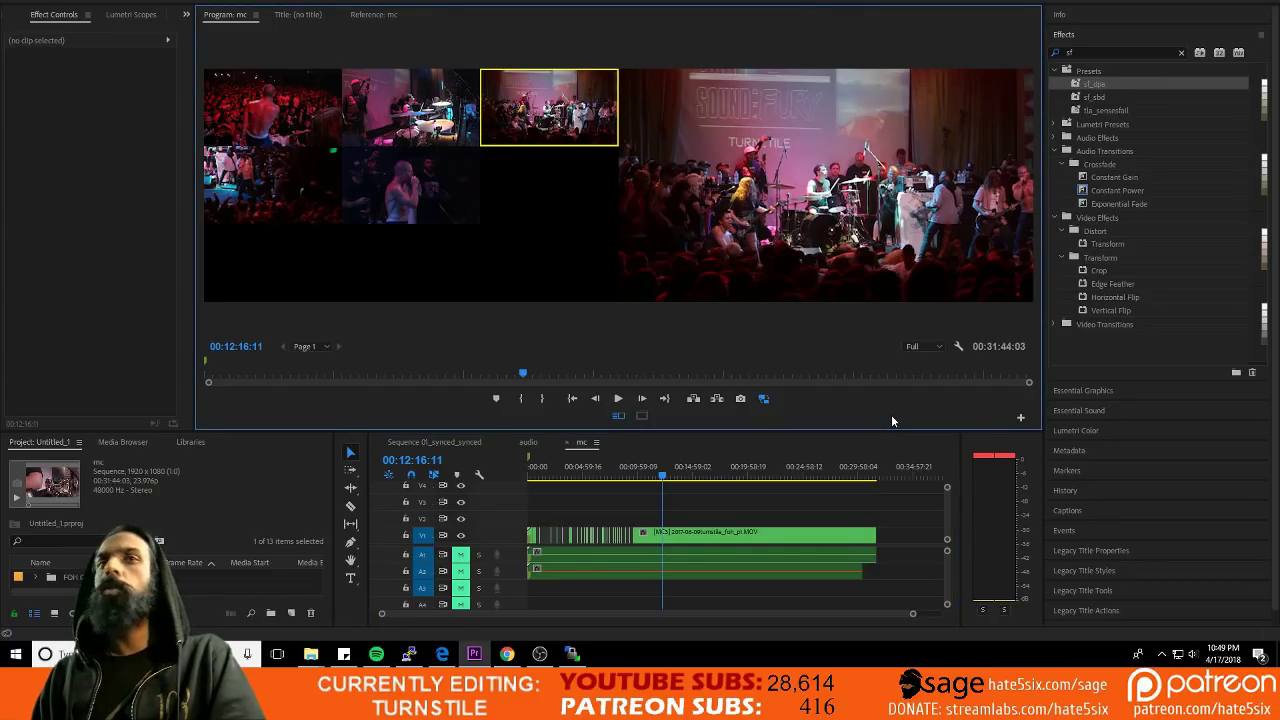
pyautogui.hotkey('ctrl', 's')
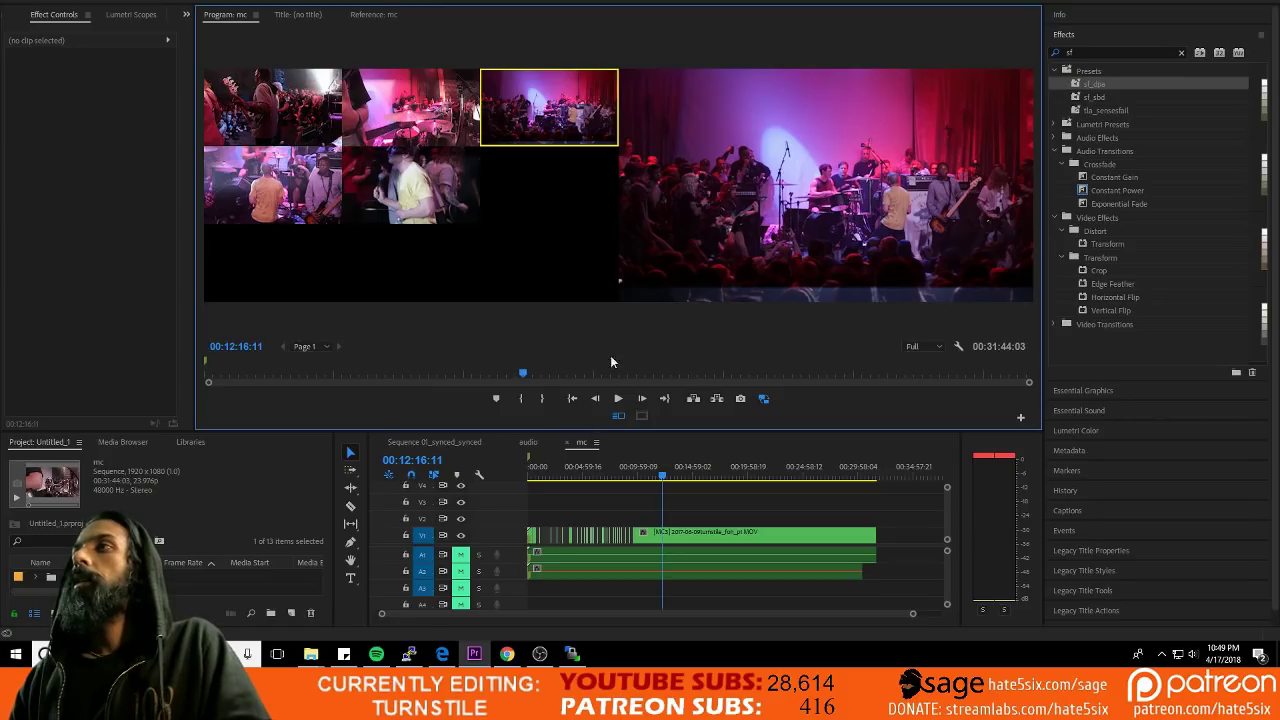
pyautogui.click(636, 477)
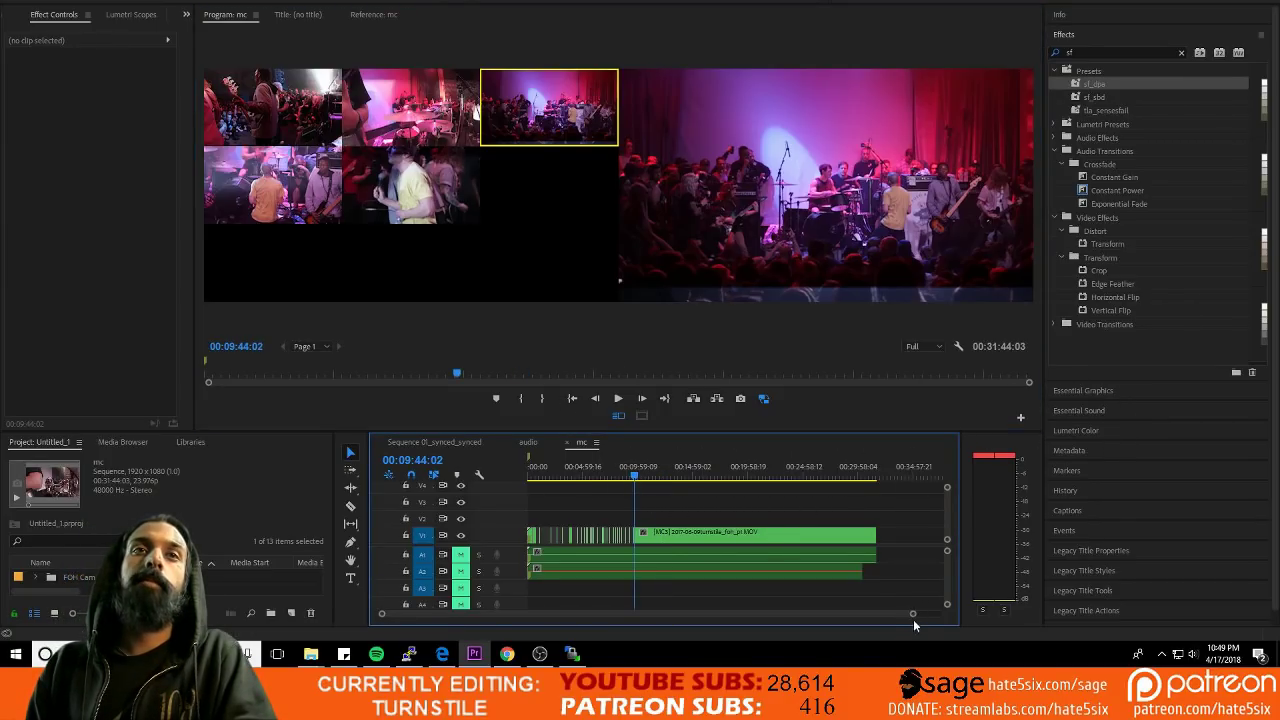
pyautogui.moveTo(917, 615); pyautogui.dragTo(645, 613)
pyautogui.click(721, 478)
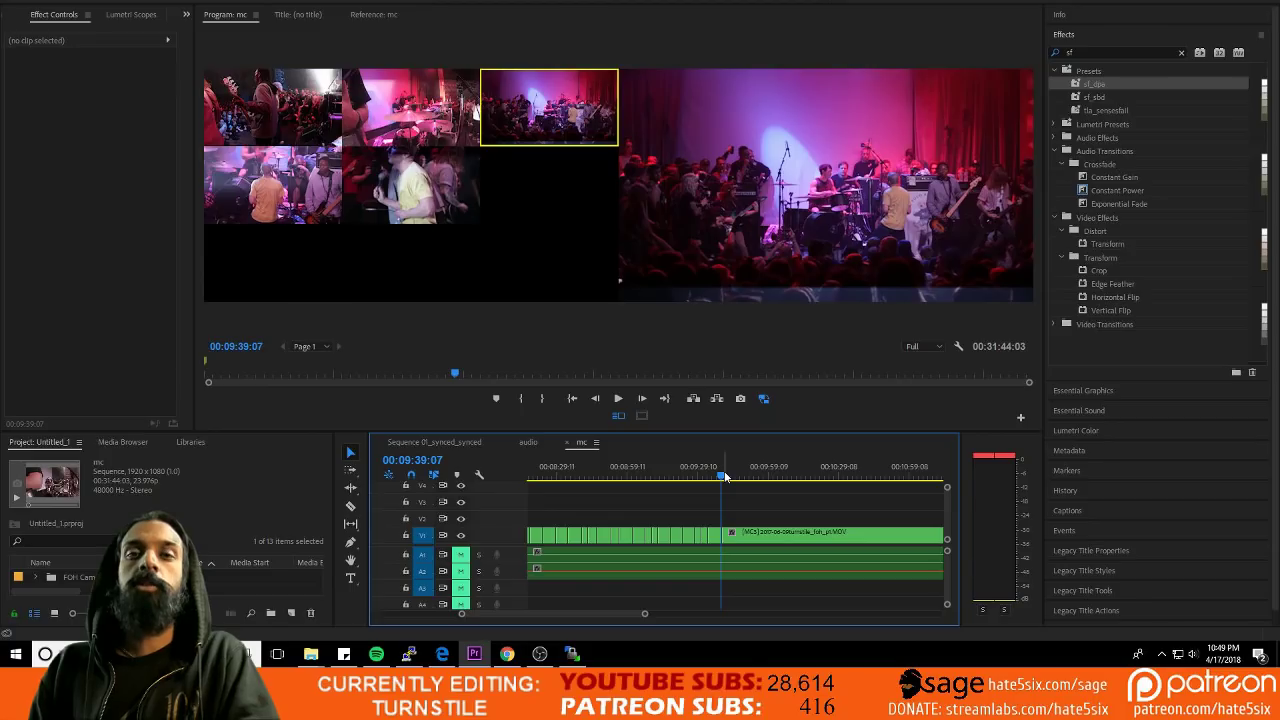
pyautogui.hotkey('ctrl', 's')
pyautogui.click(888, 408)
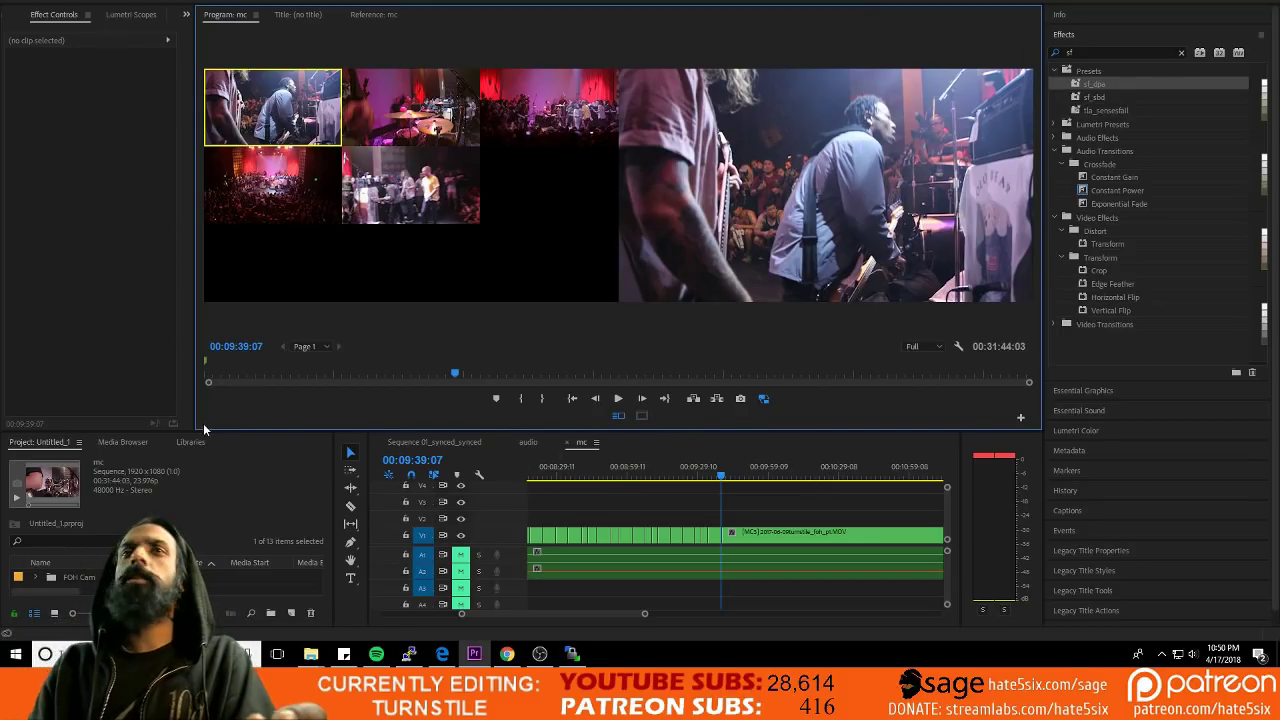
# Step: Enlarge the multicam Program monitor in height and width, and set the playhead to 00:09:38:10
pyautogui.moveTo(200, 431); pyautogui.dragTo(88, 511)
pyautogui.moveTo(1042, 510); pyautogui.dragTo(1207, 524)
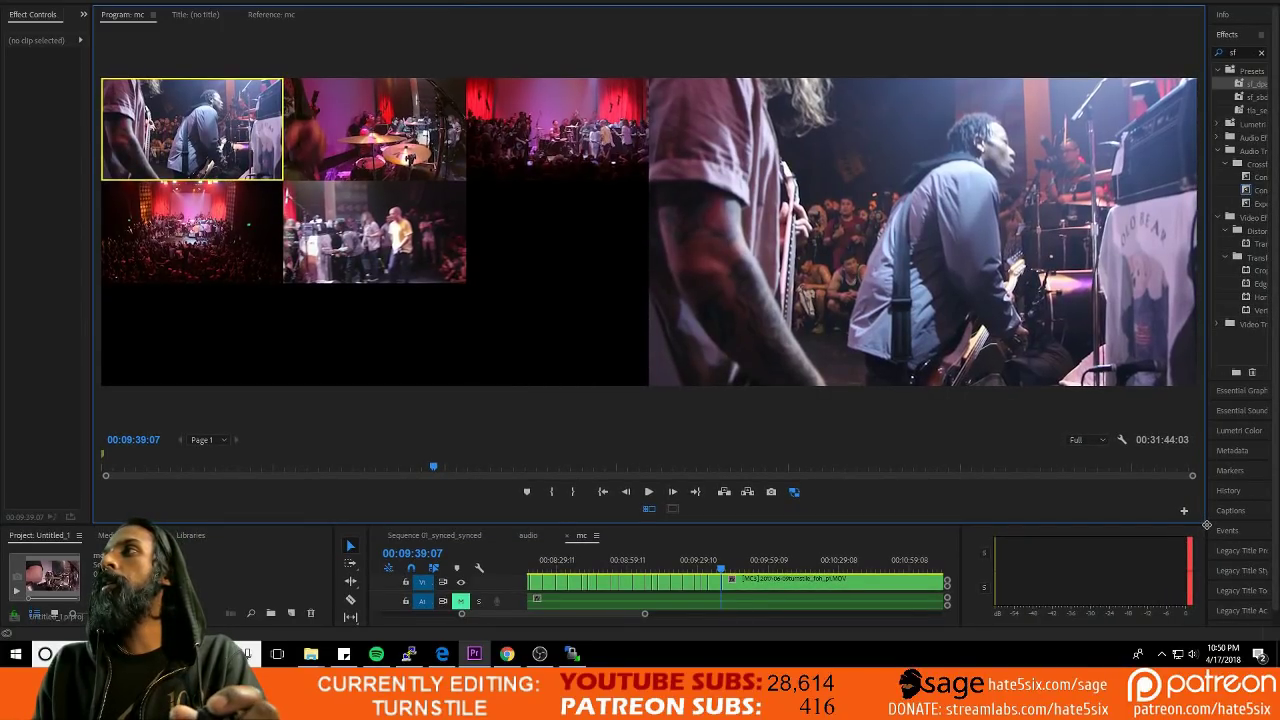
pyautogui.click(717, 564)
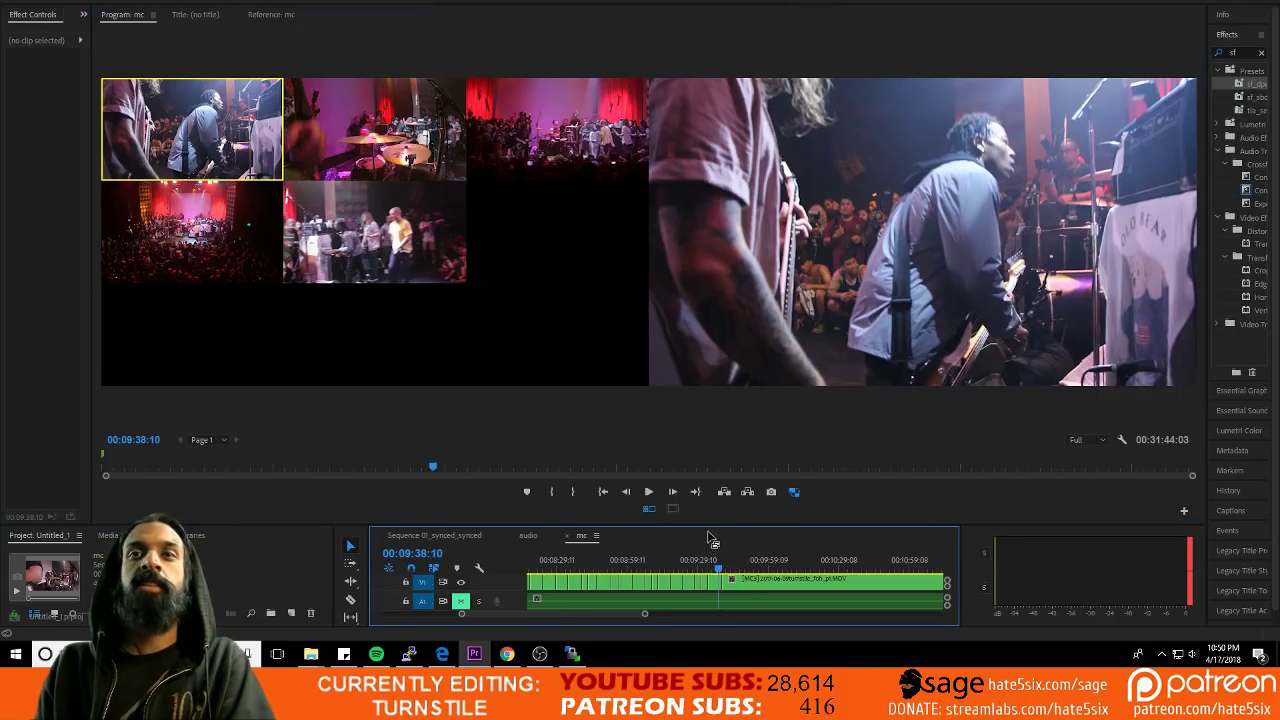
# Step: Unmute audio track A2 in the mc sequence and save the project
pyautogui.moveTo(725, 527); pyautogui.dragTo(731, 497)
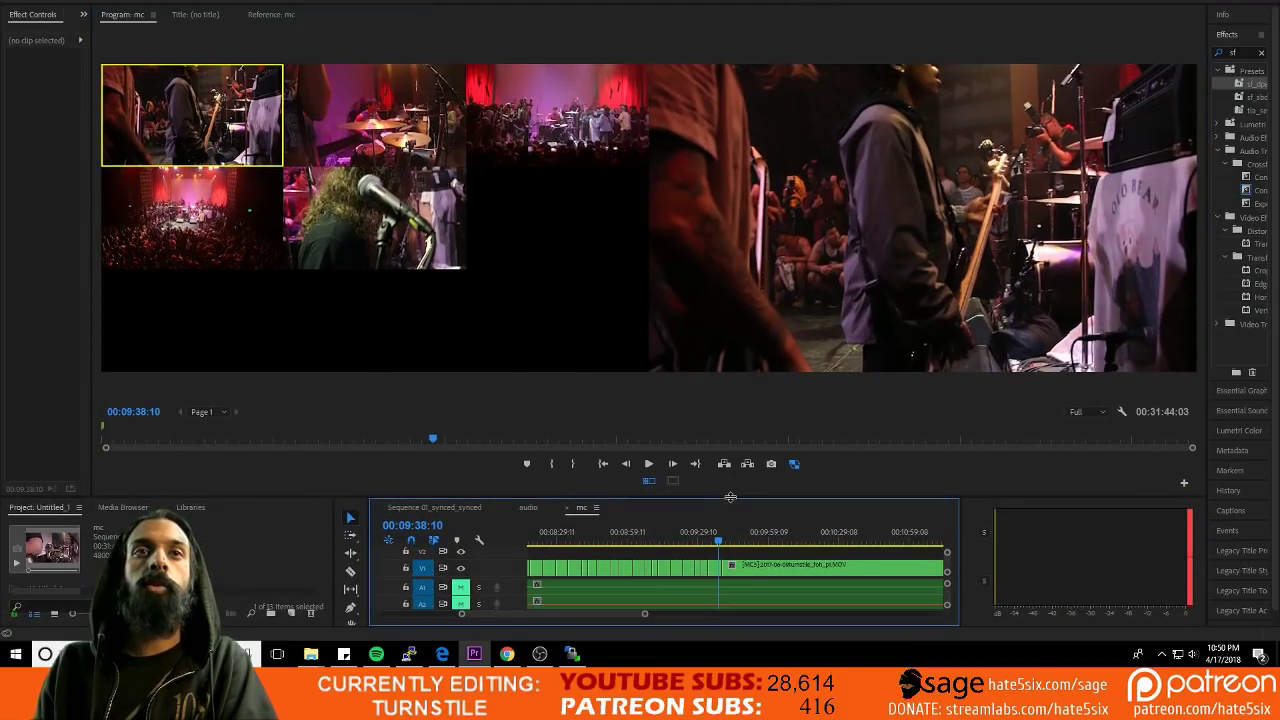
pyautogui.click(460, 604)
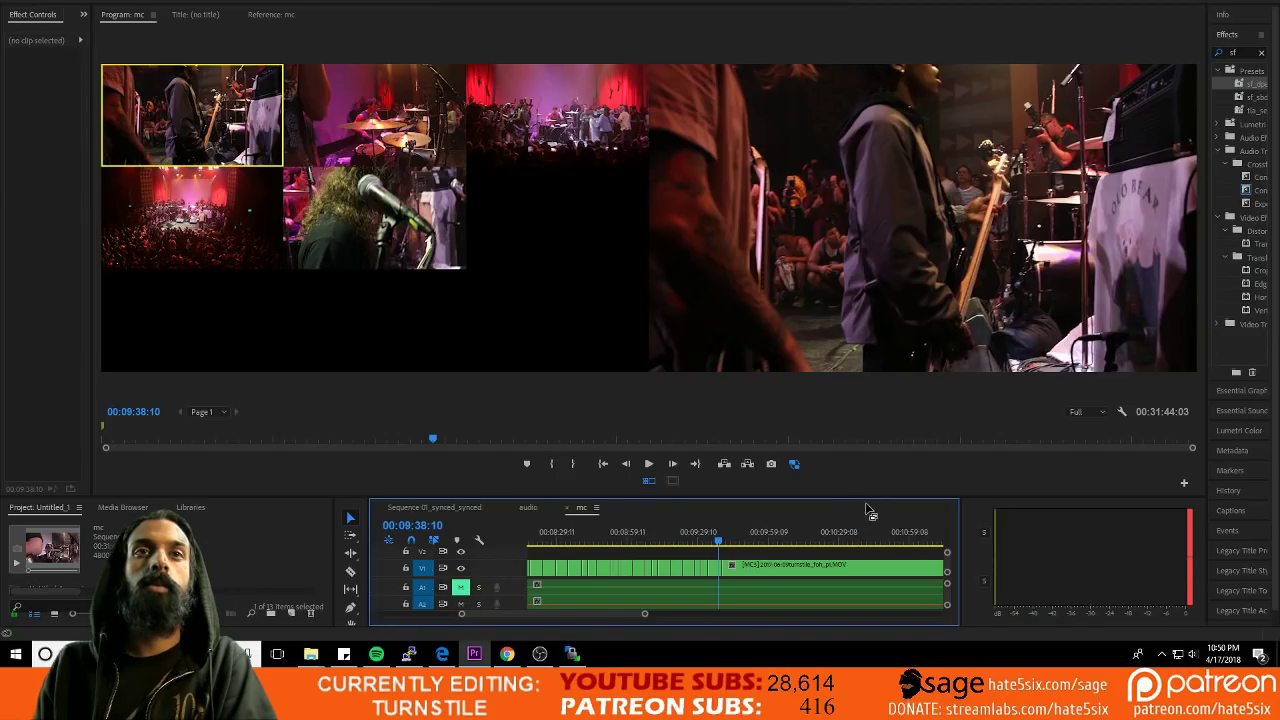
pyautogui.moveTo(870, 502); pyautogui.dragTo(862, 526)
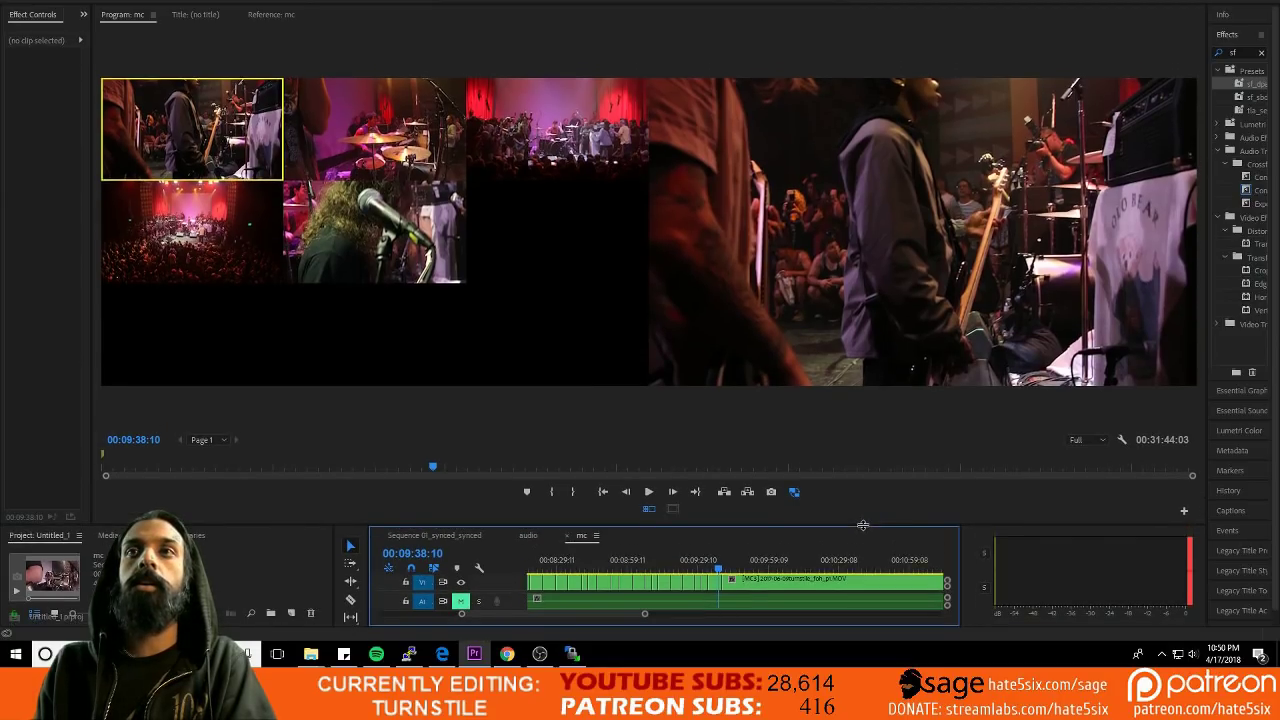
pyautogui.hotkey('ctrl', 's')
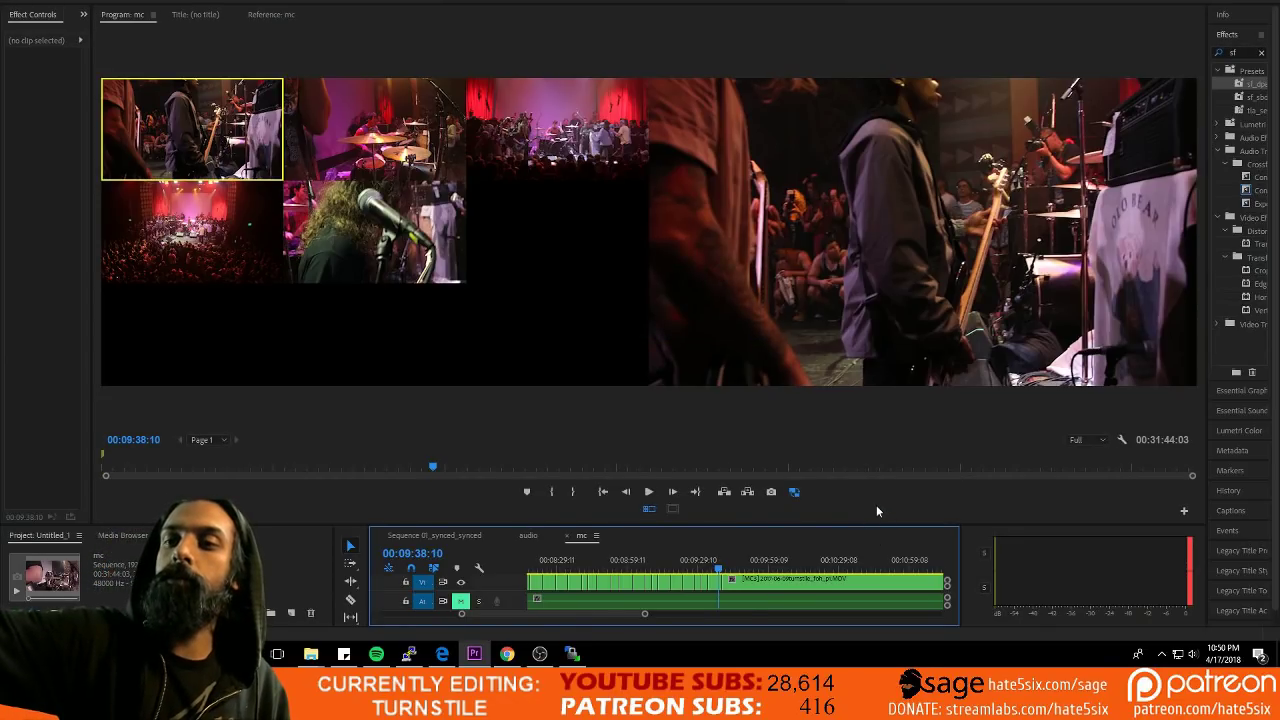
# Step: Play from 00:09:38:10, cutting live between the five camera angles, stop at 00:10:39:17 on the wide angle, and save the project
pyautogui.press('space')
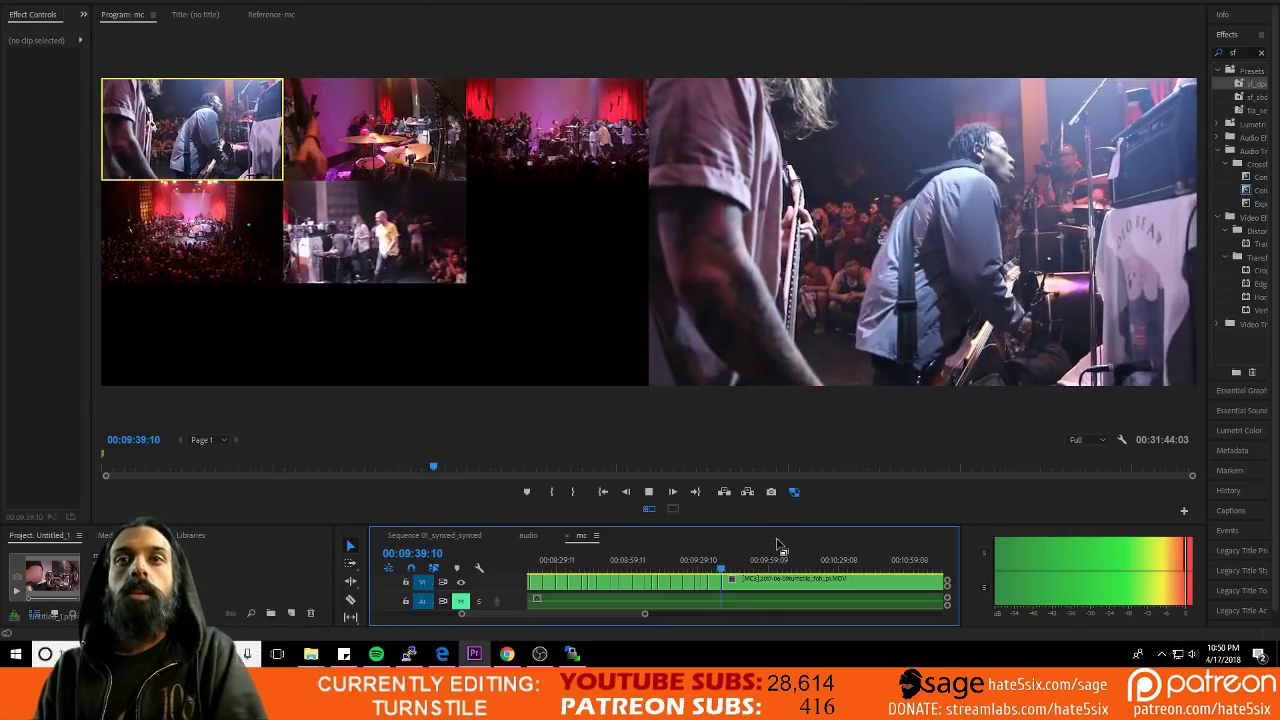
pyautogui.press('3')
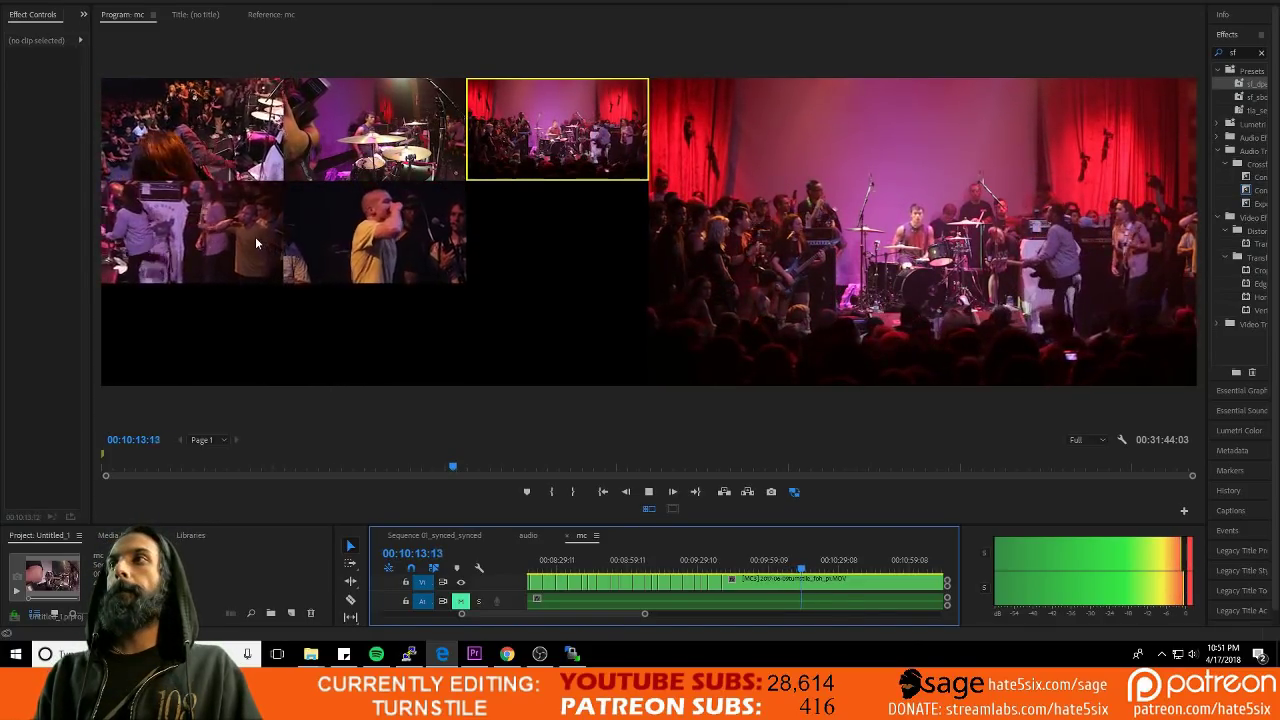
pyautogui.click(336, 240)
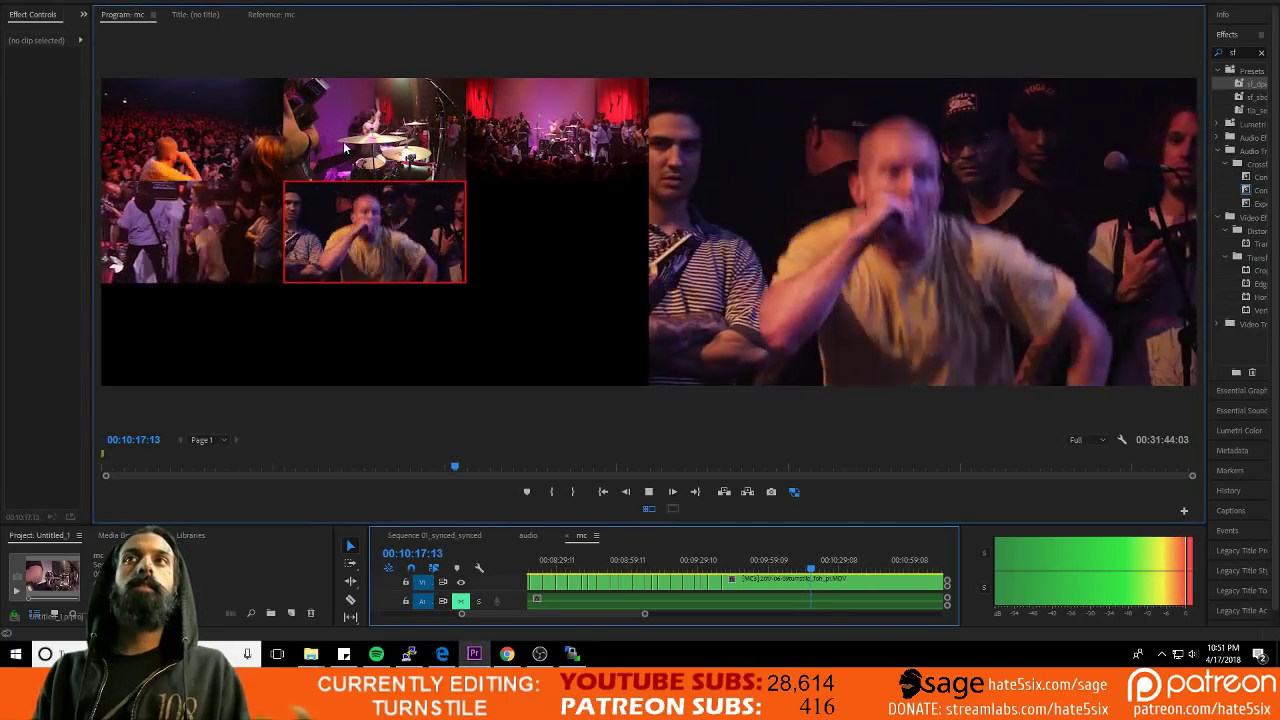
pyautogui.press('2')
pyautogui.click(265, 235)
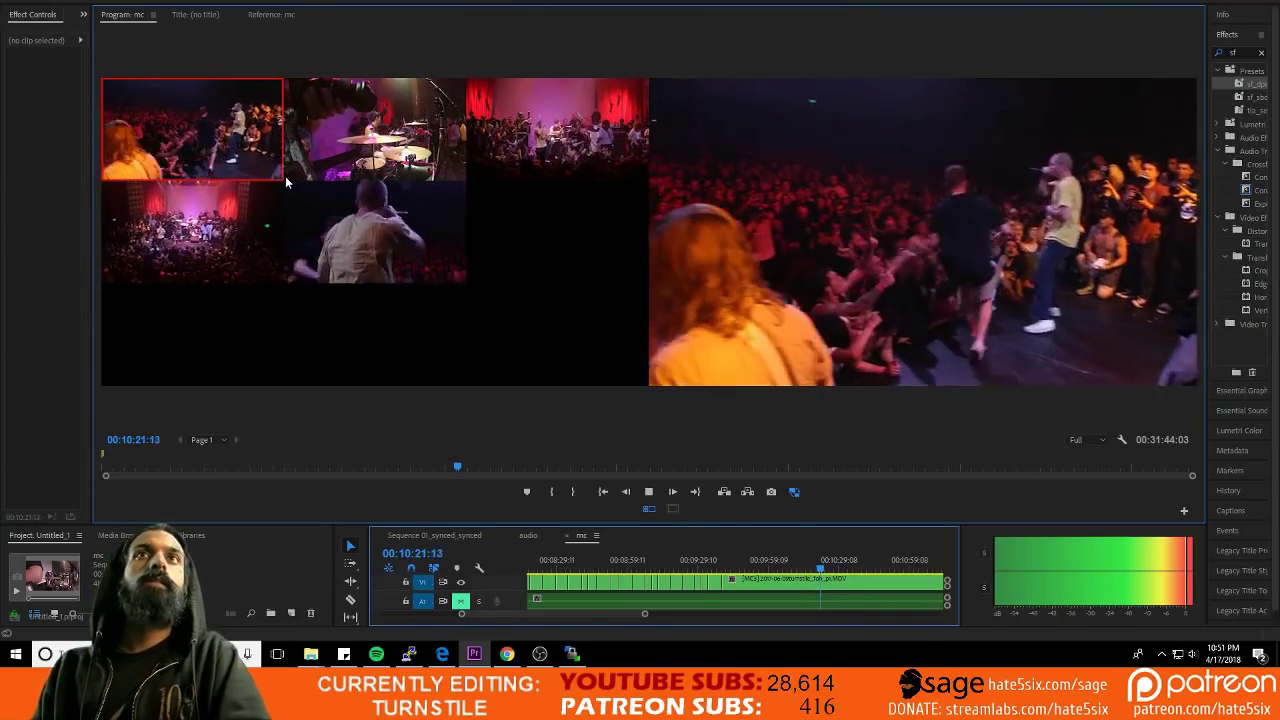
pyautogui.click(360, 252)
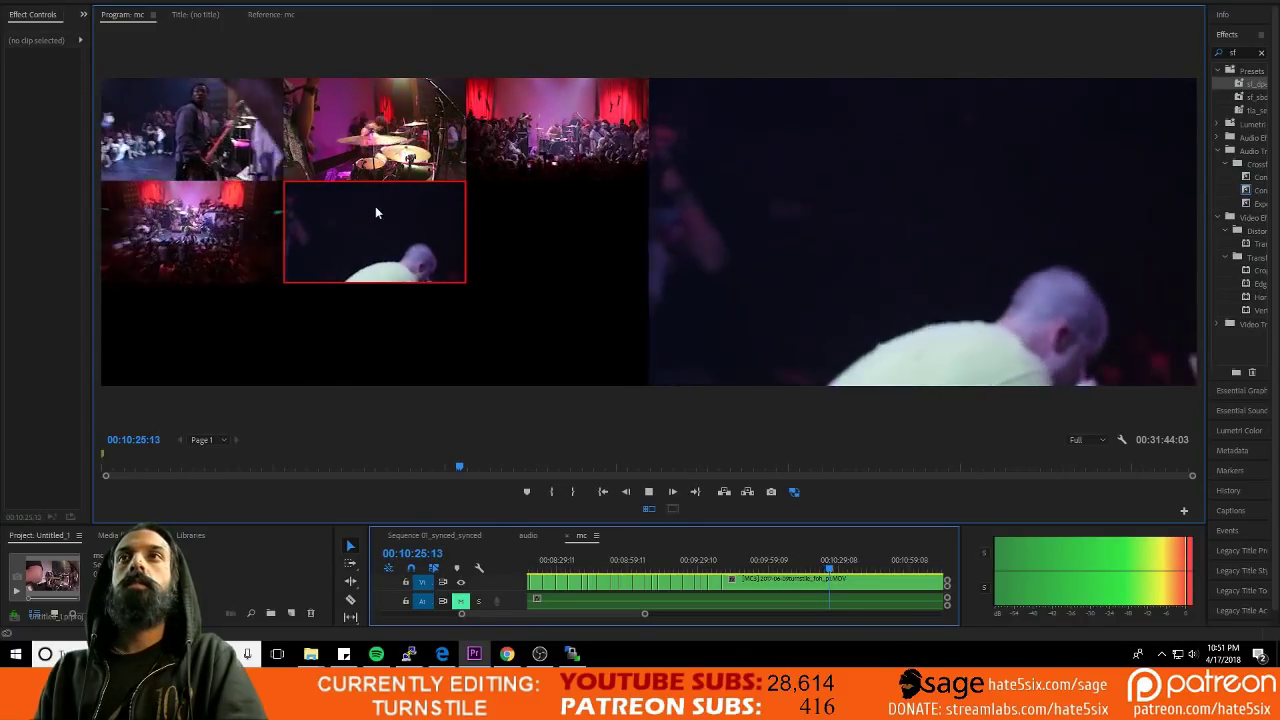
pyautogui.click(230, 236)
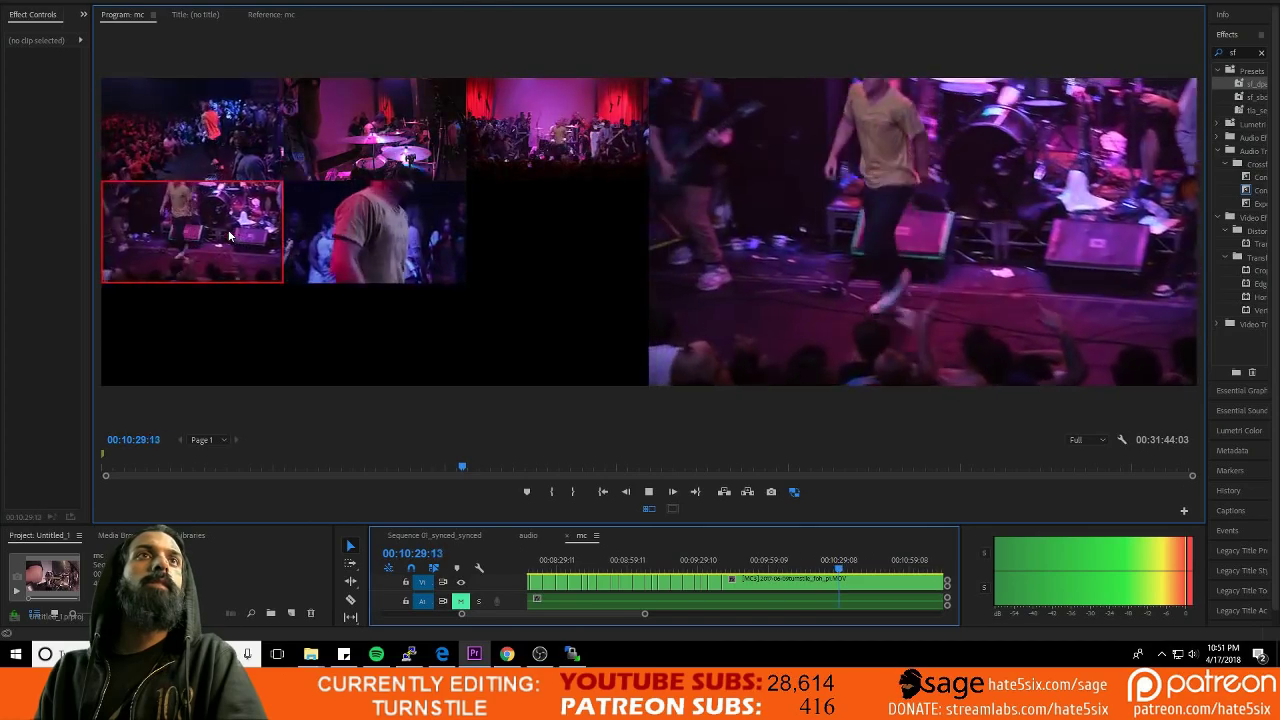
pyautogui.click(221, 152)
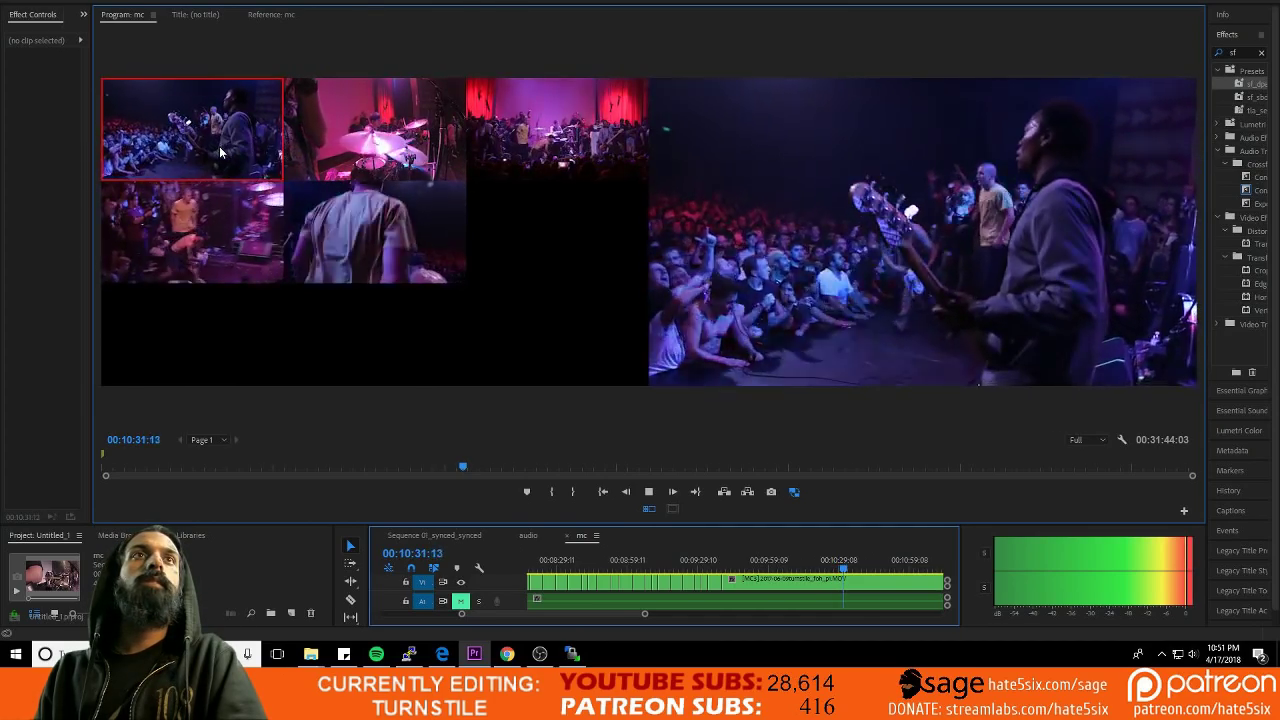
pyautogui.click(550, 133)
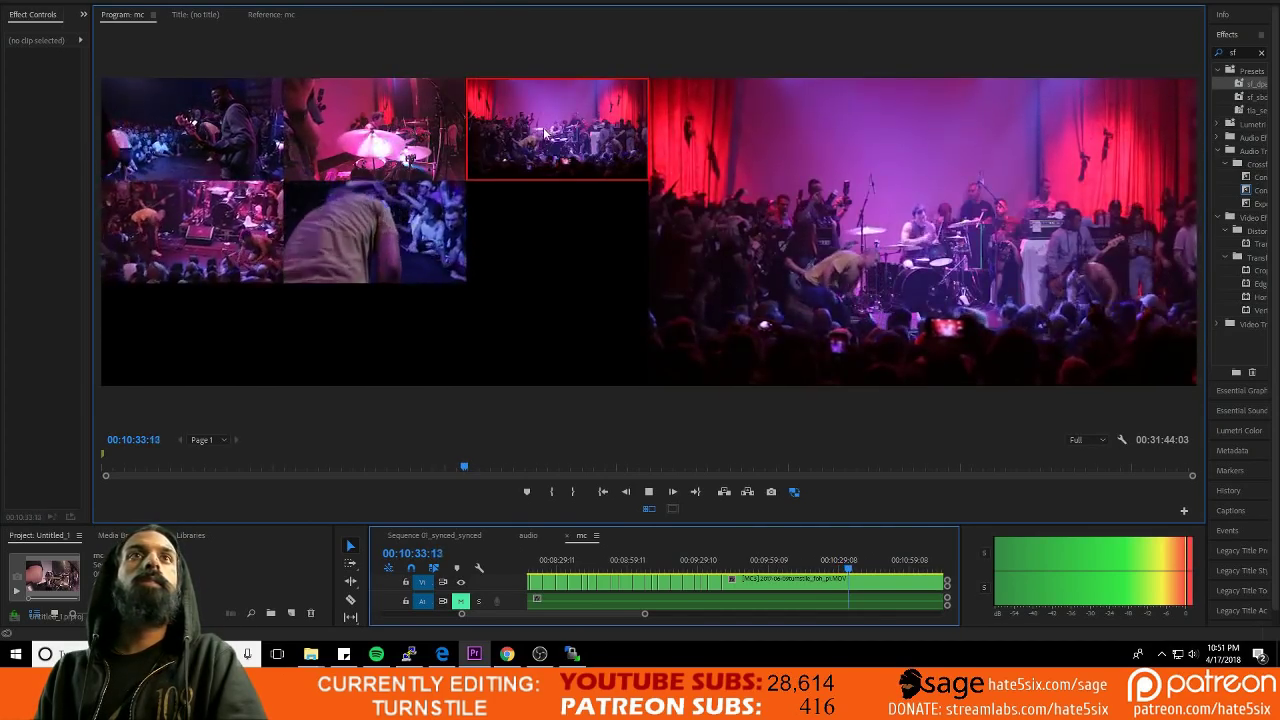
pyautogui.click(382, 260)
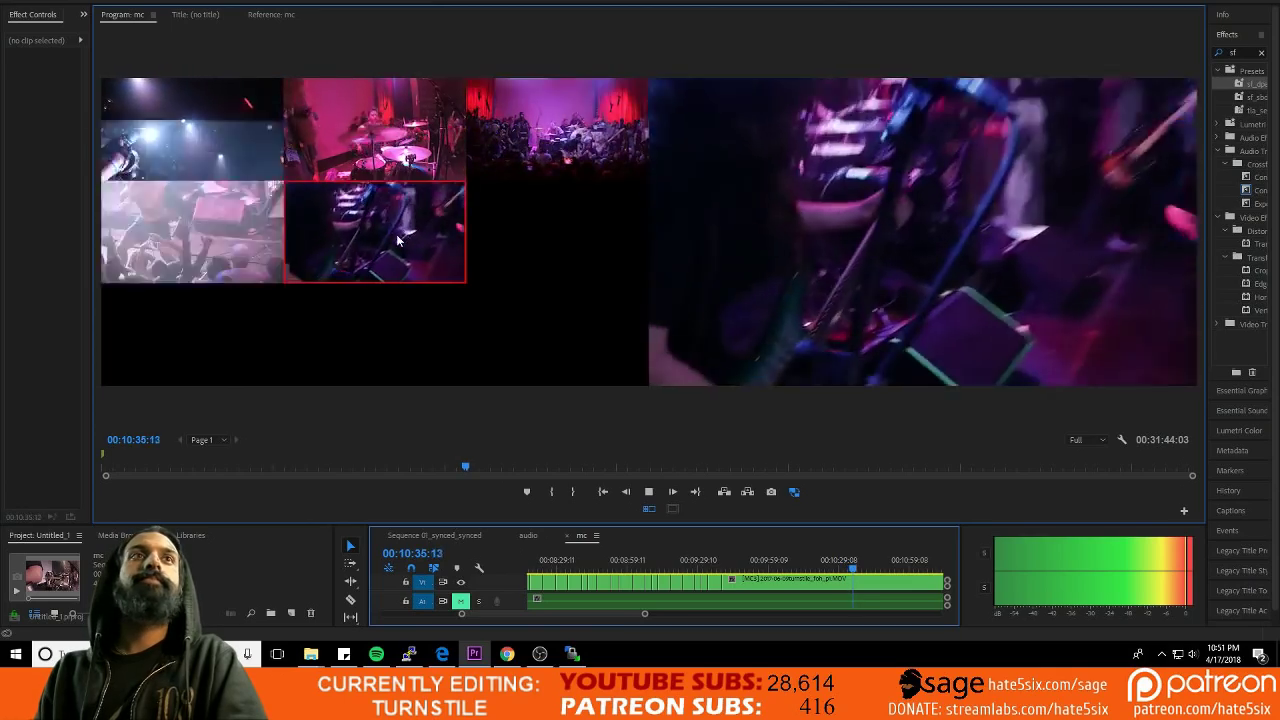
pyautogui.click(250, 248)
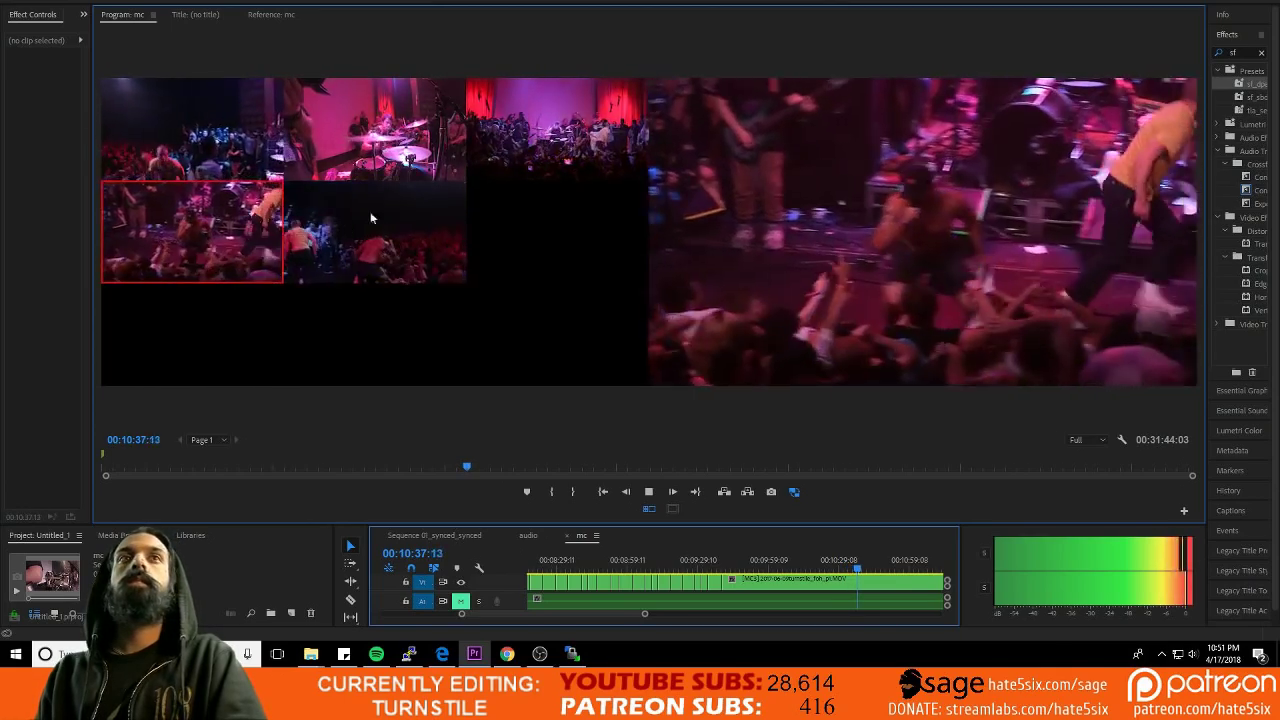
pyautogui.click(478, 174)
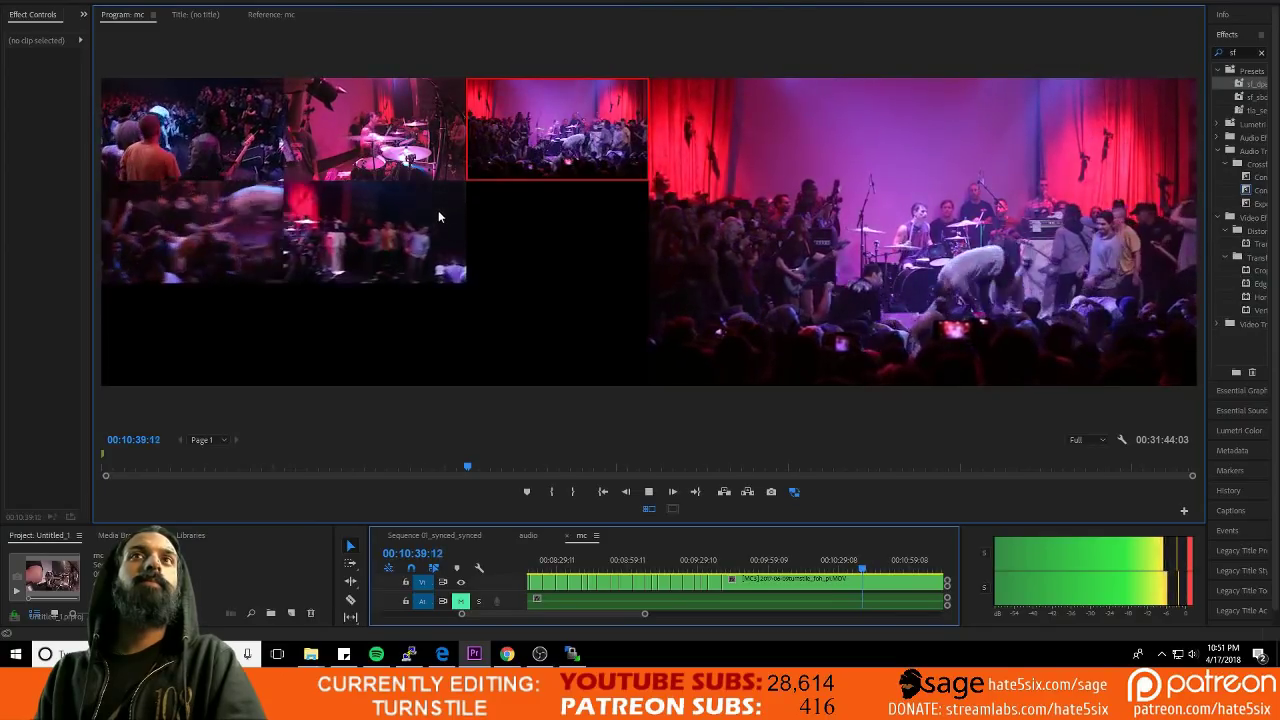
pyautogui.press('space')
pyautogui.hotkey('ctrl', 's')
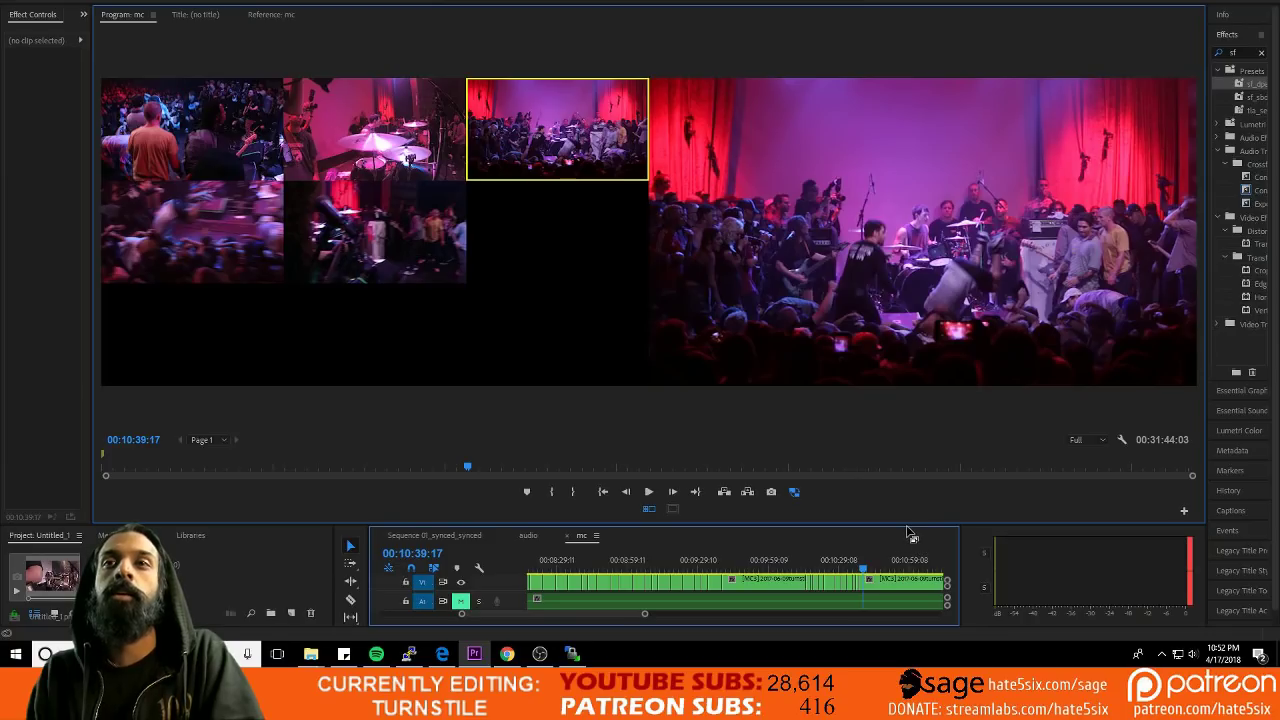
# Step: Move the playhead back to 00:10:31:15 among the new cuts and enlarge the timeline area to show more tracks
pyautogui.click(845, 560)
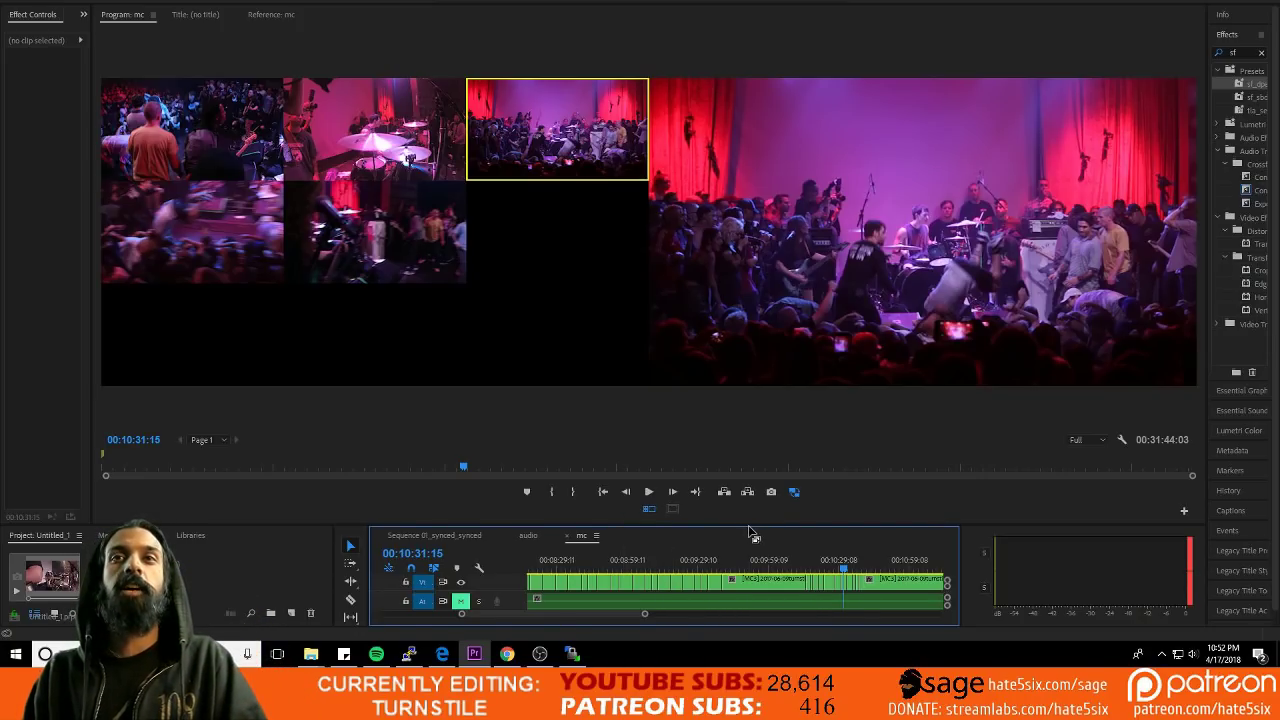
pyautogui.moveTo(750, 527); pyautogui.dragTo(755, 490)
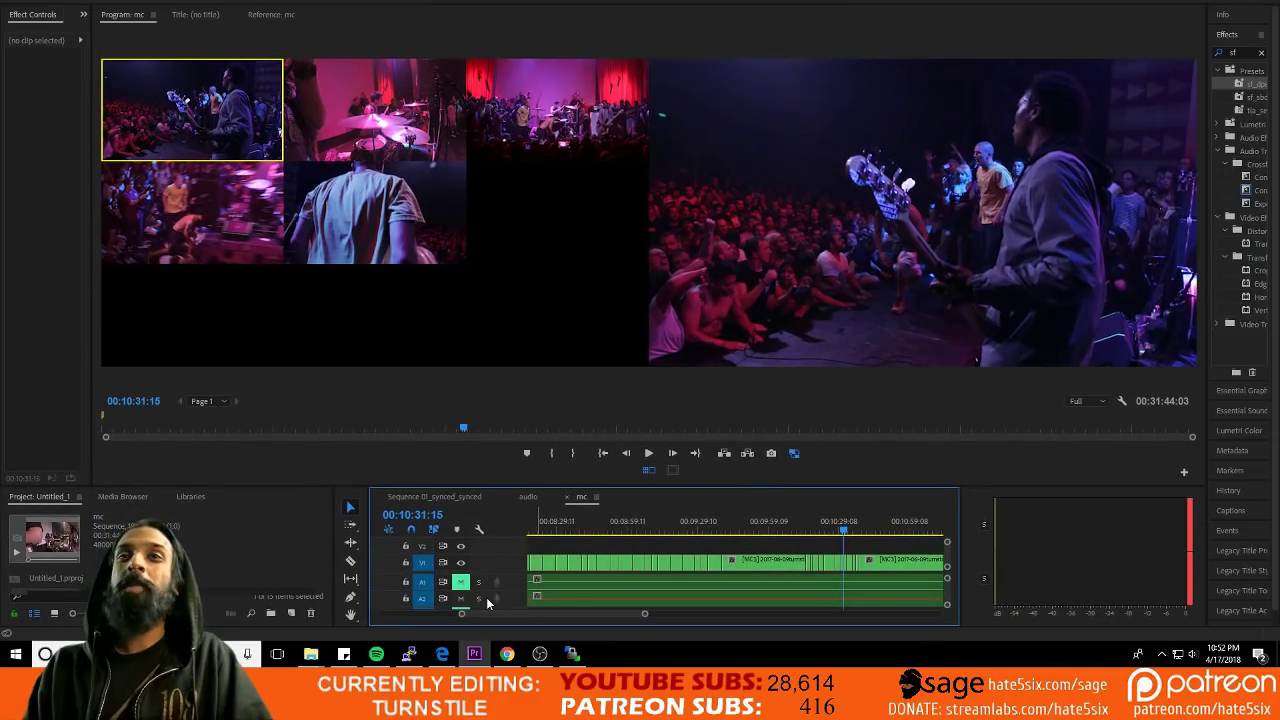
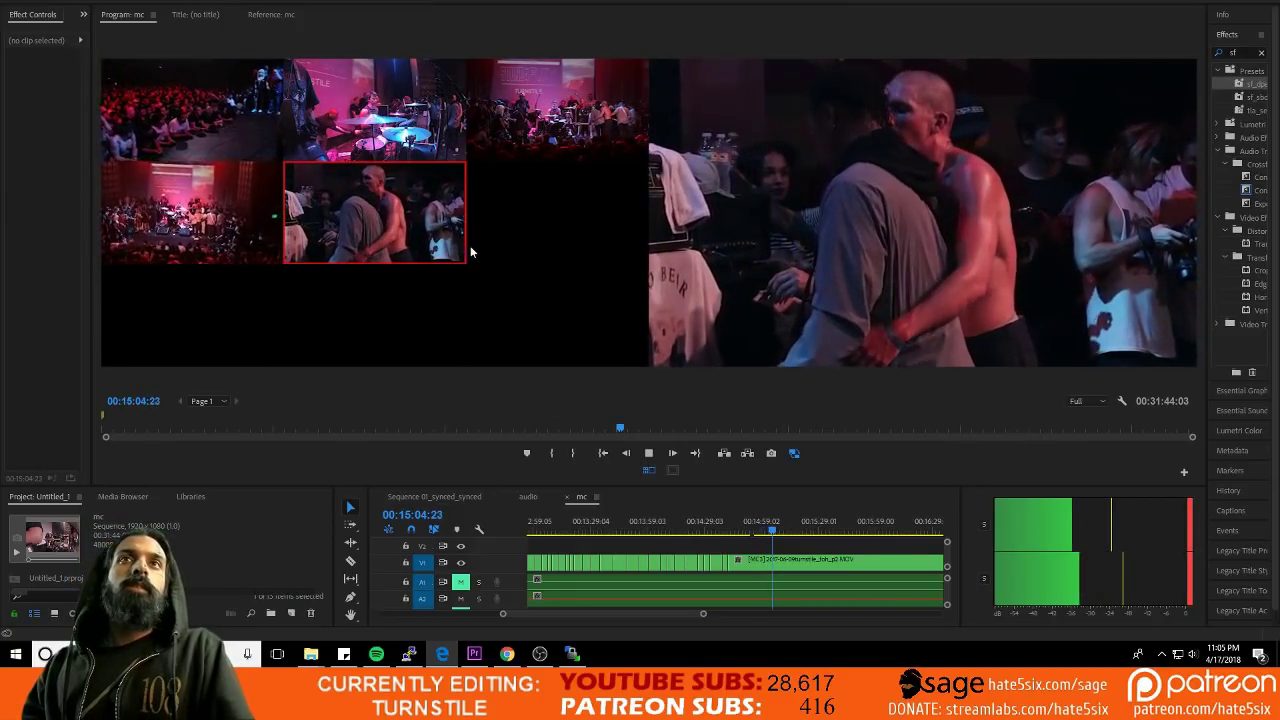
# Step: During playback from 00:15:04:23, cut live to cameras 3, 5, 4, 2, 4 and 5 in order, up to about 00:16:00
pyautogui.click(545, 117)
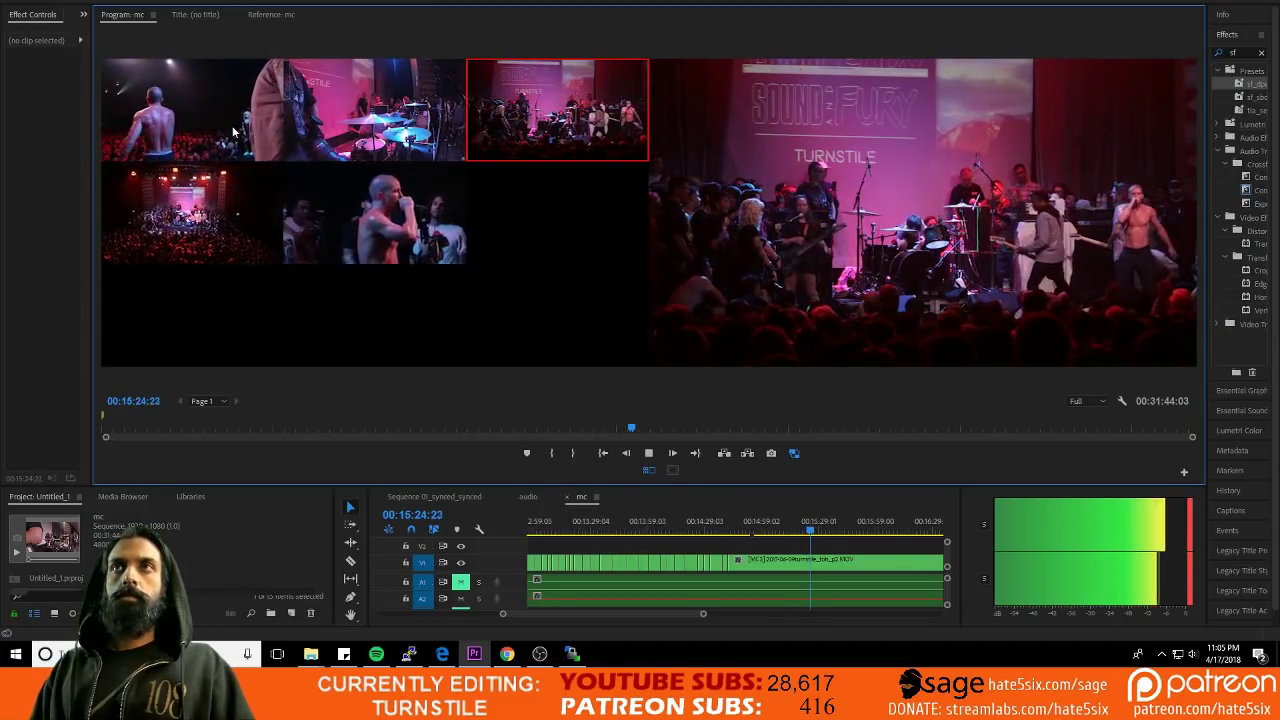
pyautogui.click(430, 230)
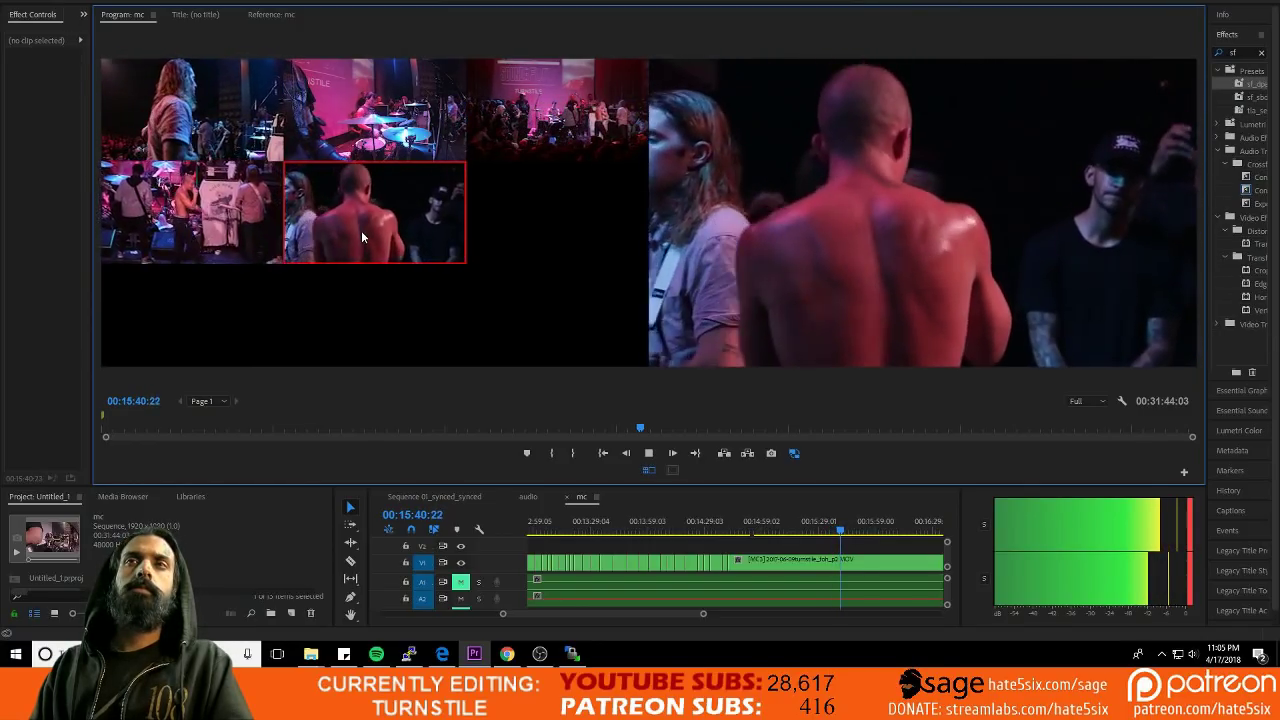
pyautogui.click(200, 198)
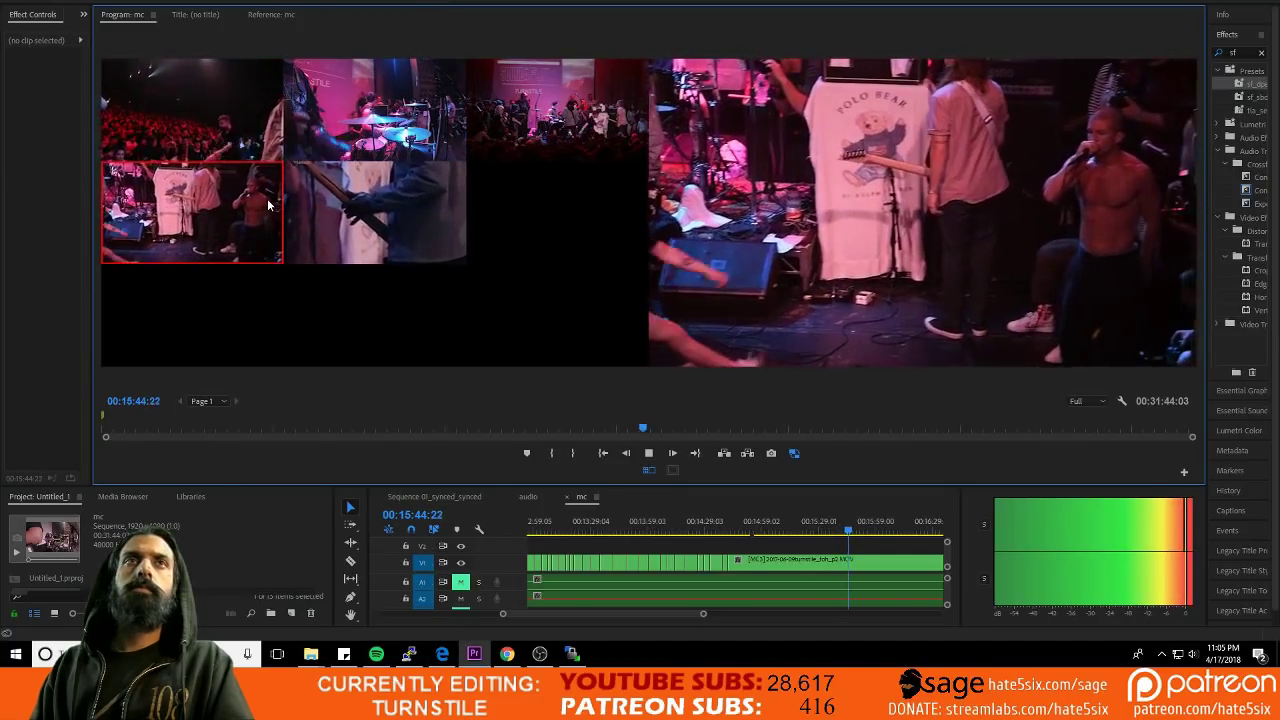
pyautogui.click(372, 133)
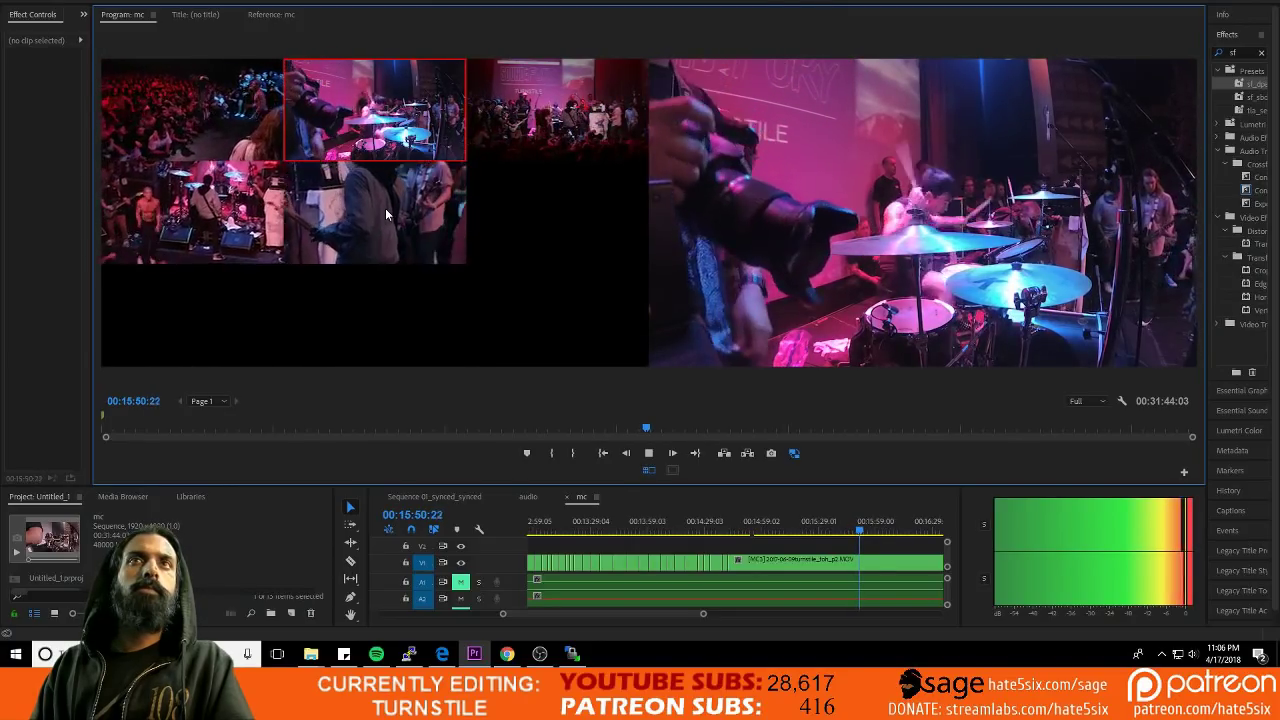
pyautogui.click(274, 232)
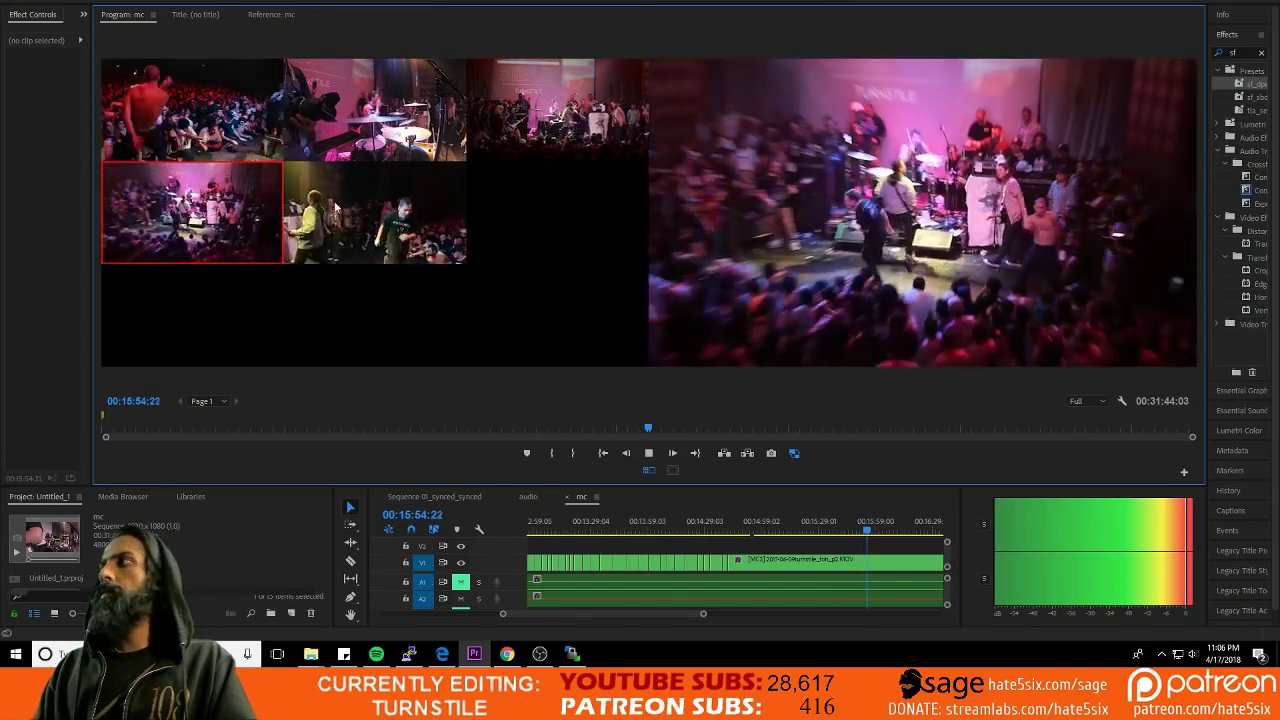
pyautogui.click(417, 203)
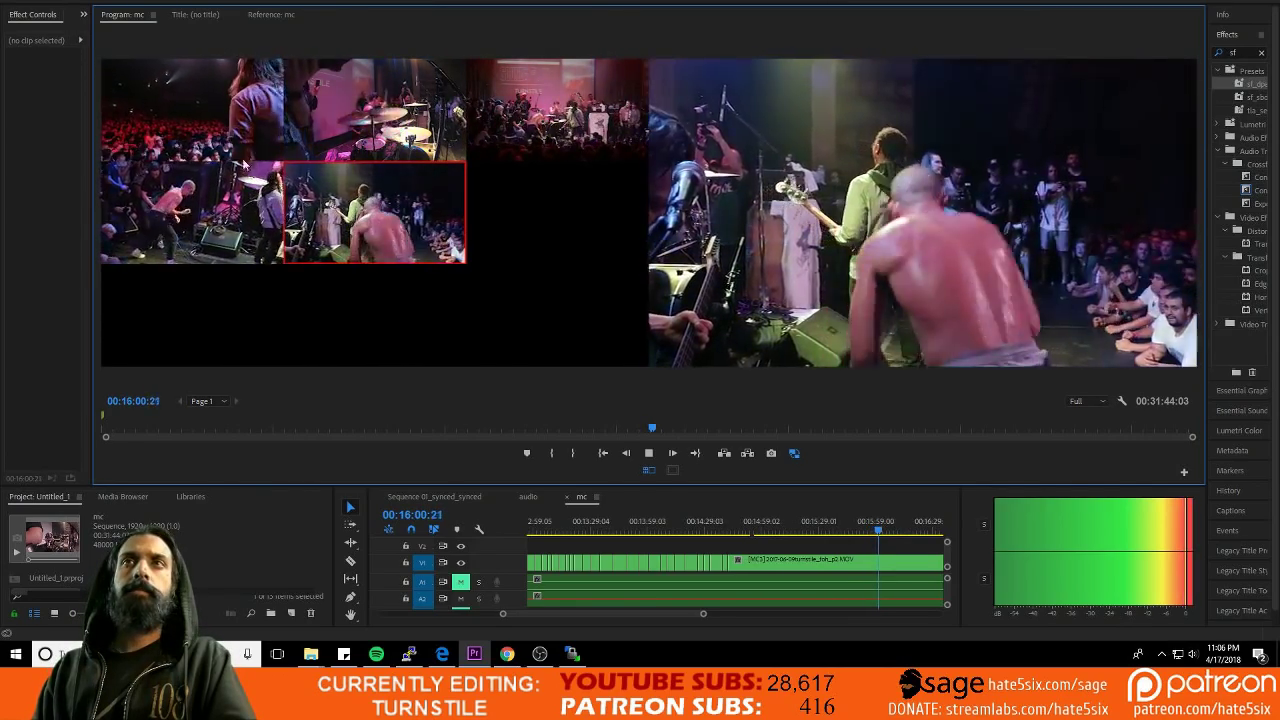
# Step: Keep cutting live from about 00:16:00 to 00:16:30 through cameras 4, 1, 5, 4, 1, 4 and the wide stage shot of camera 3
pyautogui.click(253, 192)
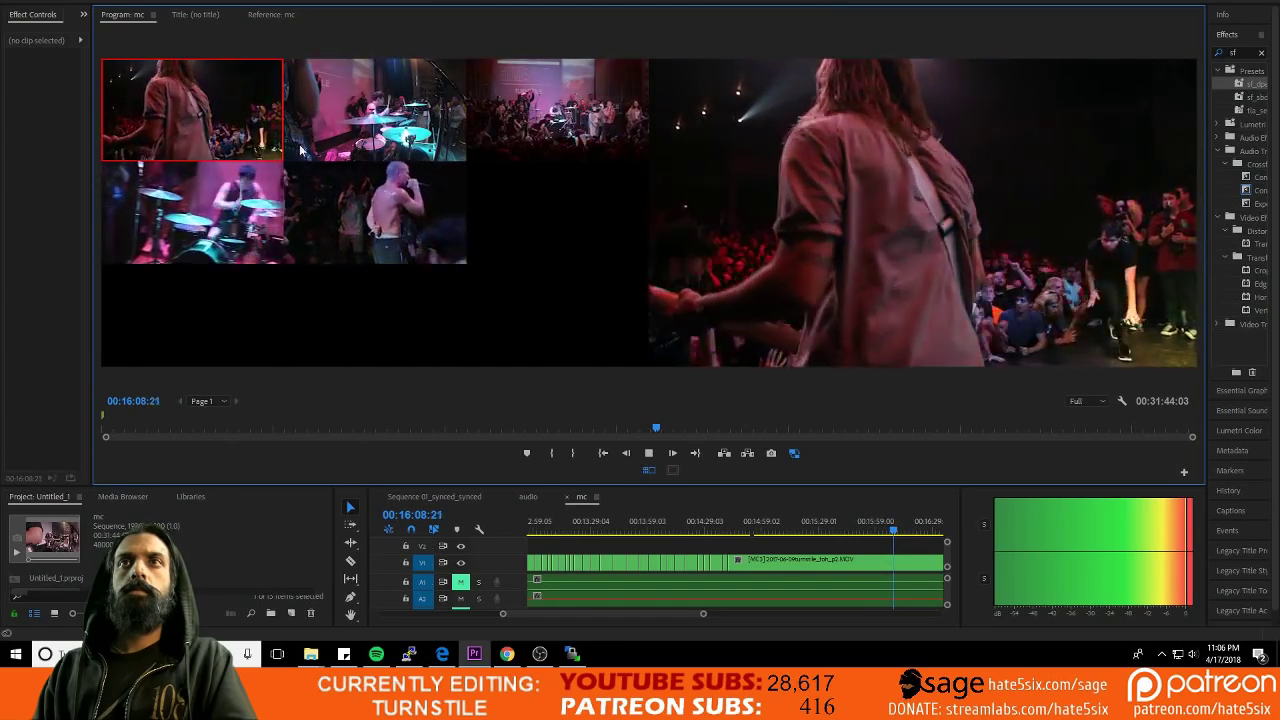
pyautogui.click(296, 200)
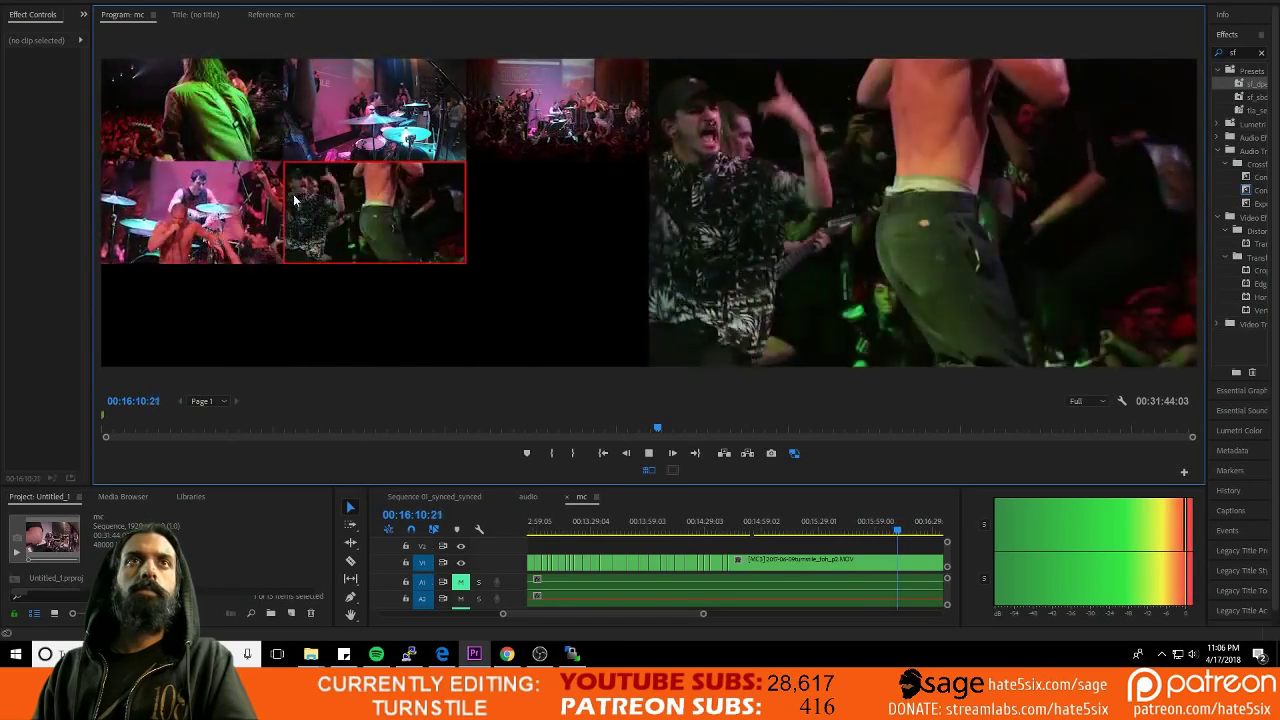
pyautogui.click(231, 208)
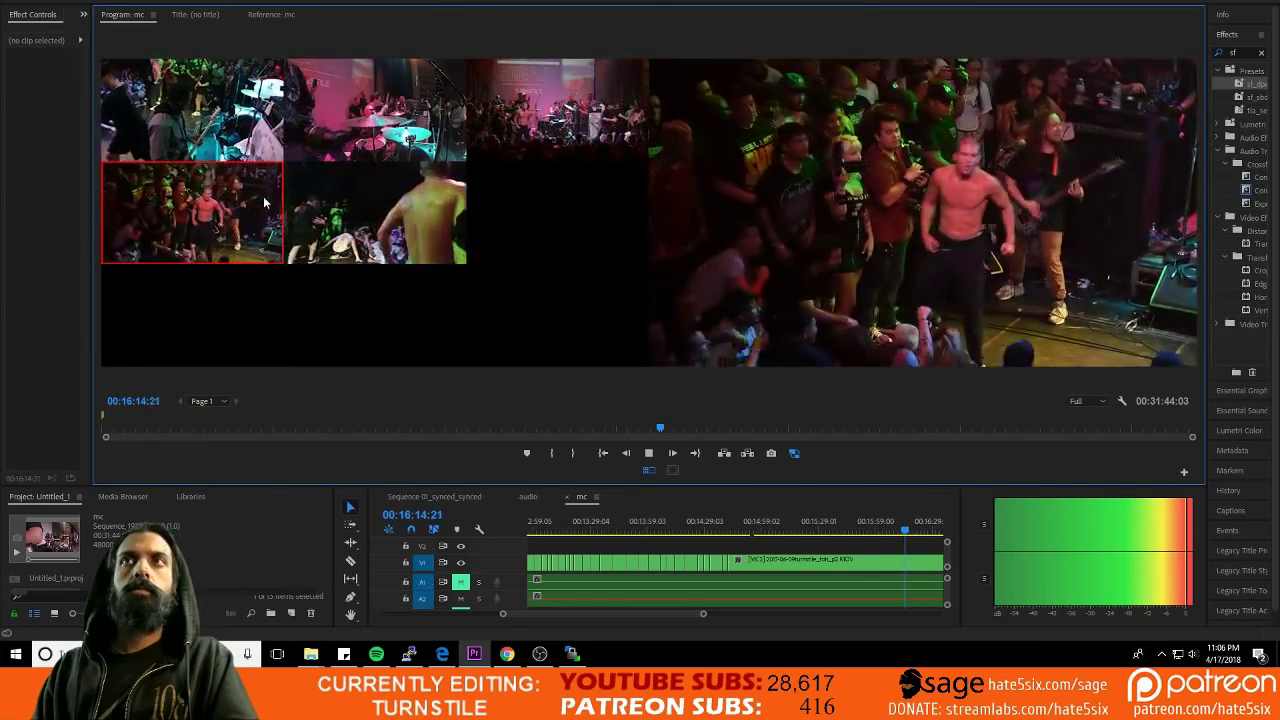
pyautogui.click(237, 115)
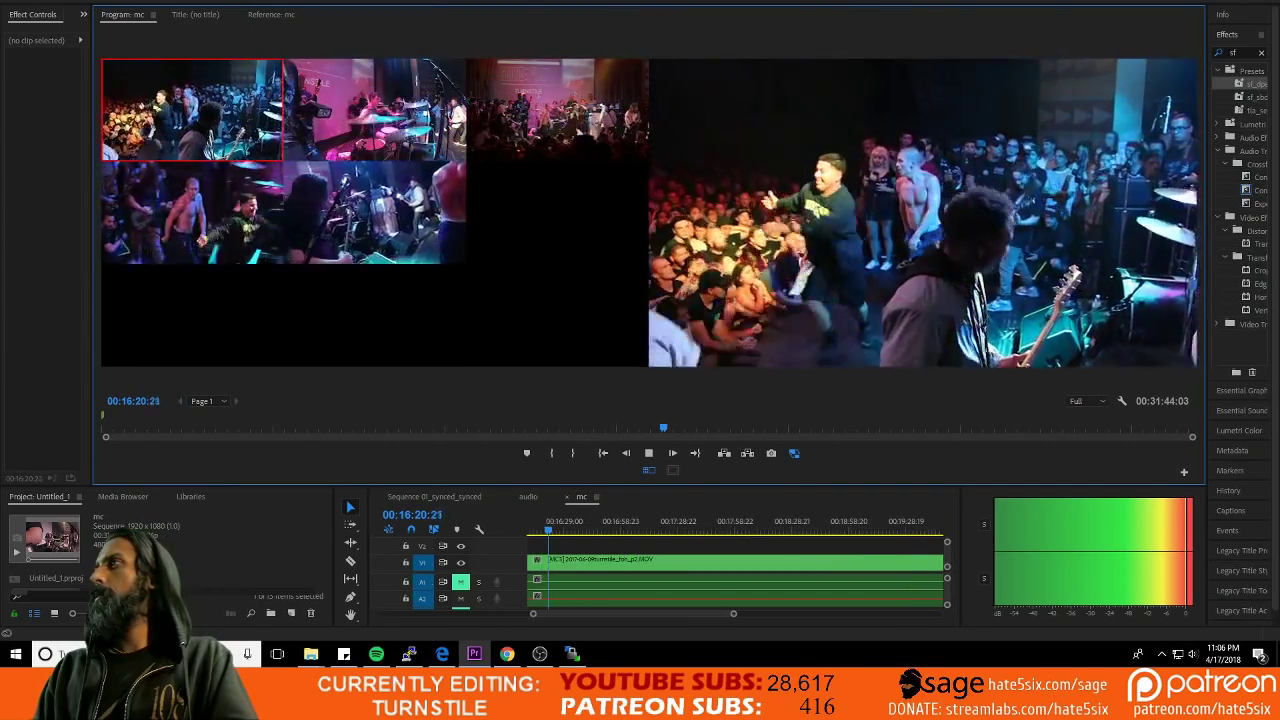
pyautogui.click(225, 218)
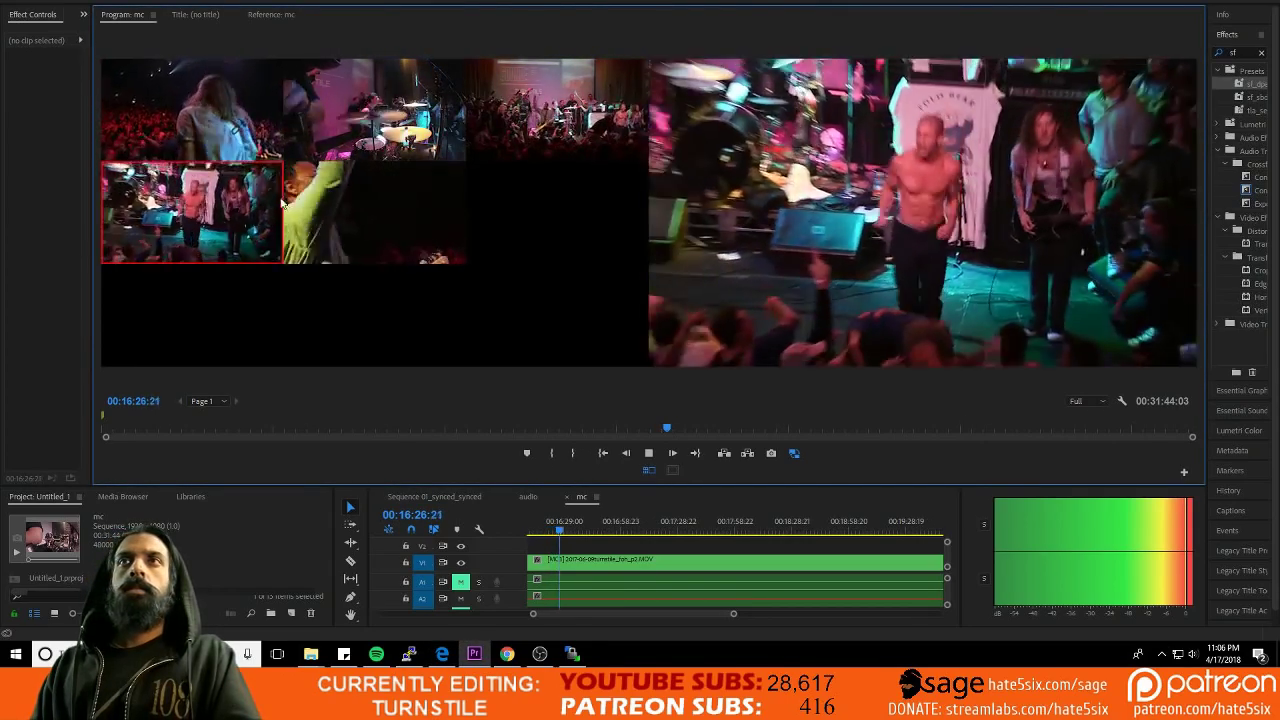
pyautogui.click(516, 137)
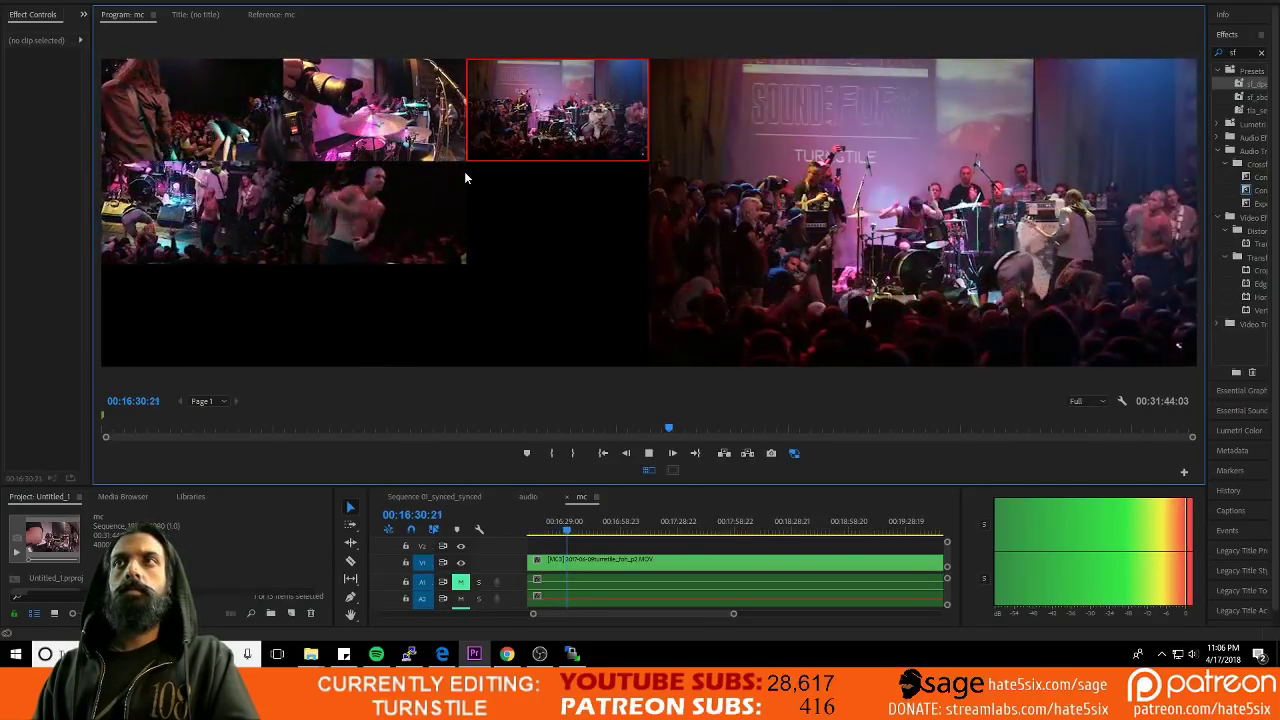
# Step: Cut live from about 00:16:30 to 00:17:14 through cameras 5, 4, 1, 5, 4, 3, 5, 4 and 1
pyautogui.click(381, 222)
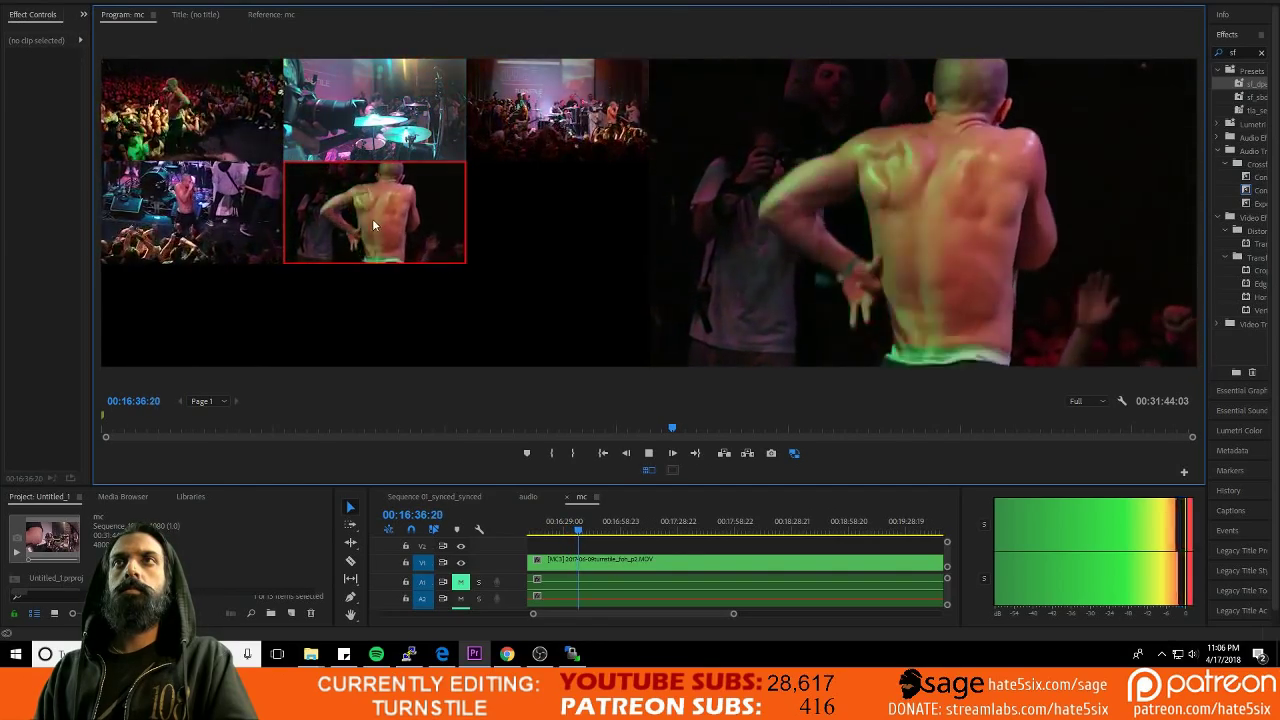
pyautogui.click(199, 207)
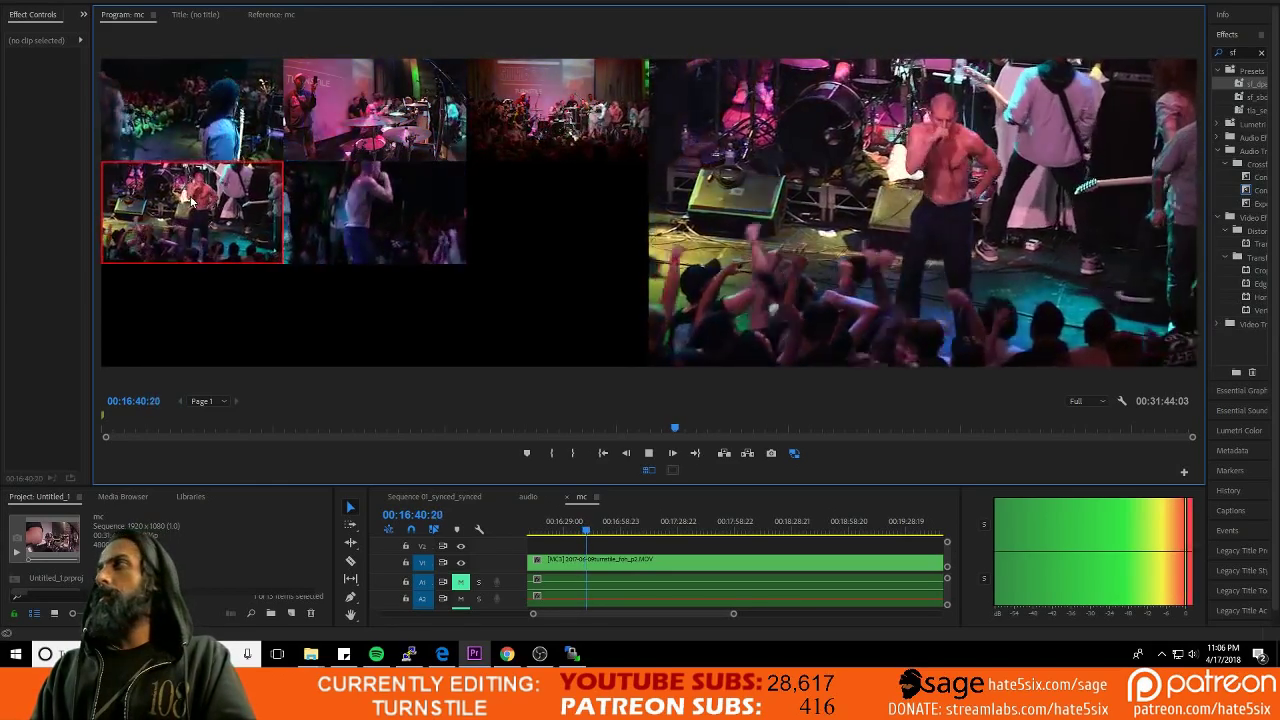
pyautogui.click(218, 115)
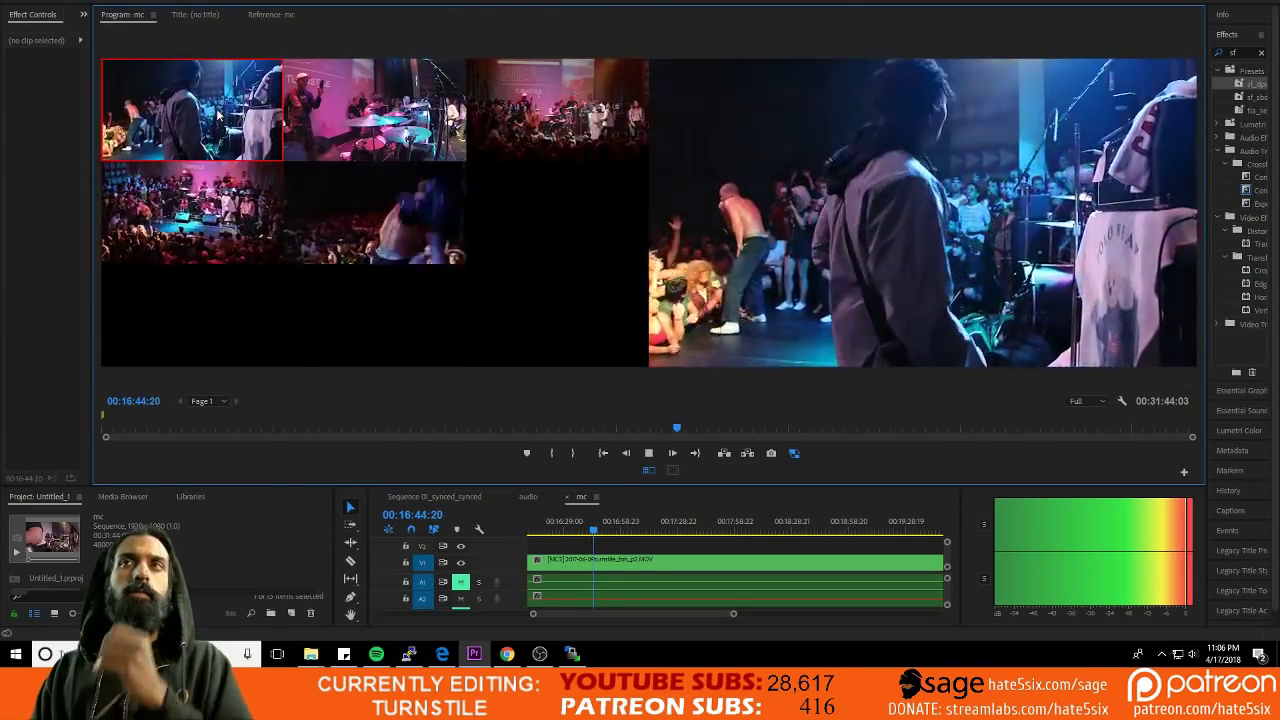
pyautogui.click(340, 228)
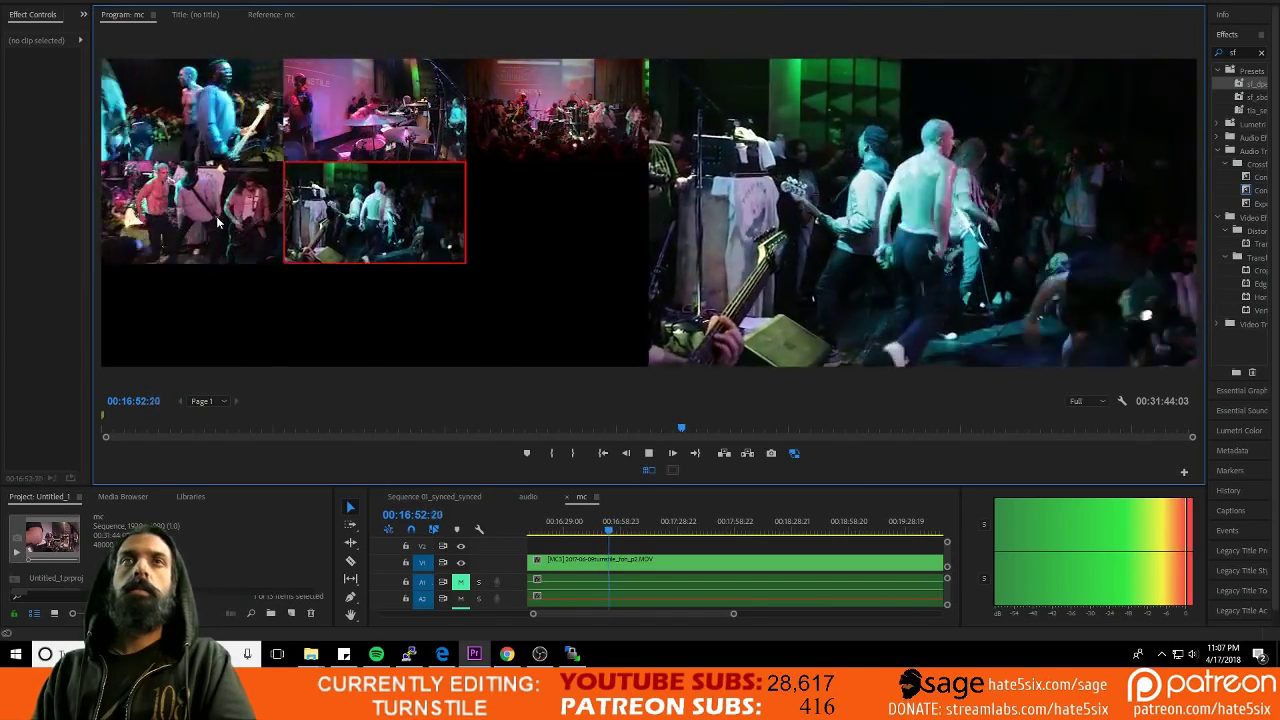
pyautogui.click(216, 218)
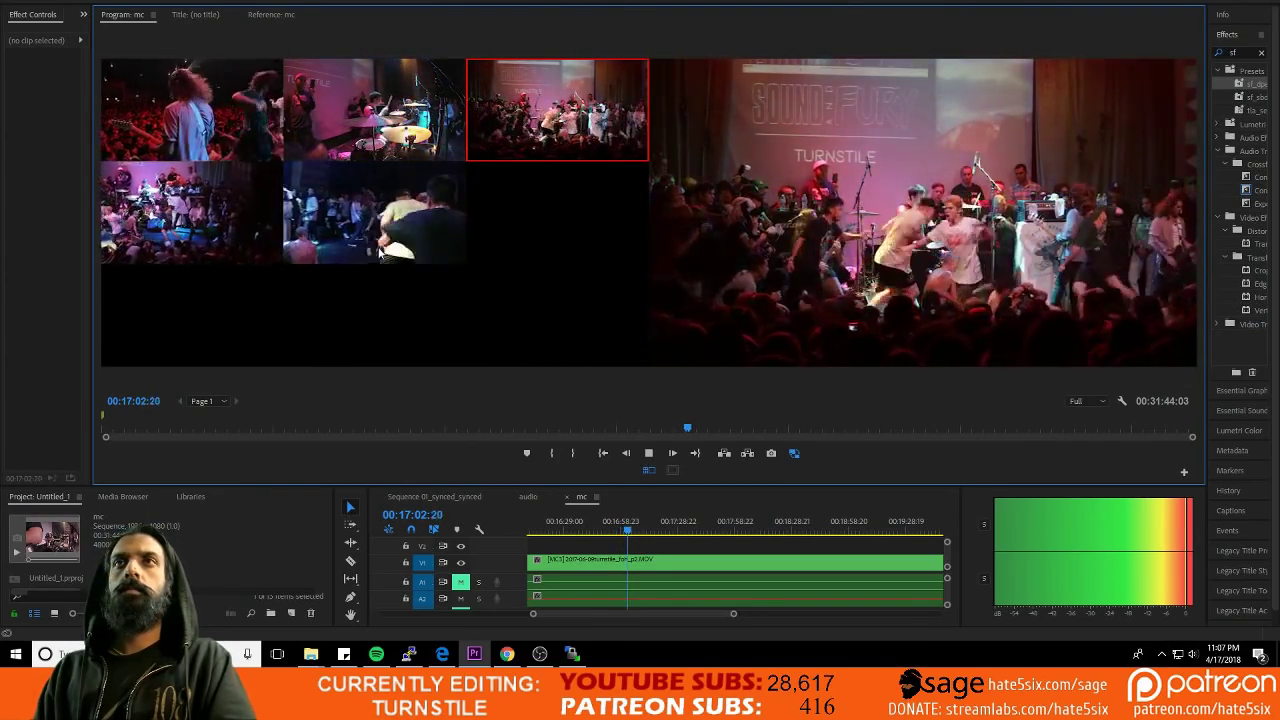
pyautogui.click(393, 237)
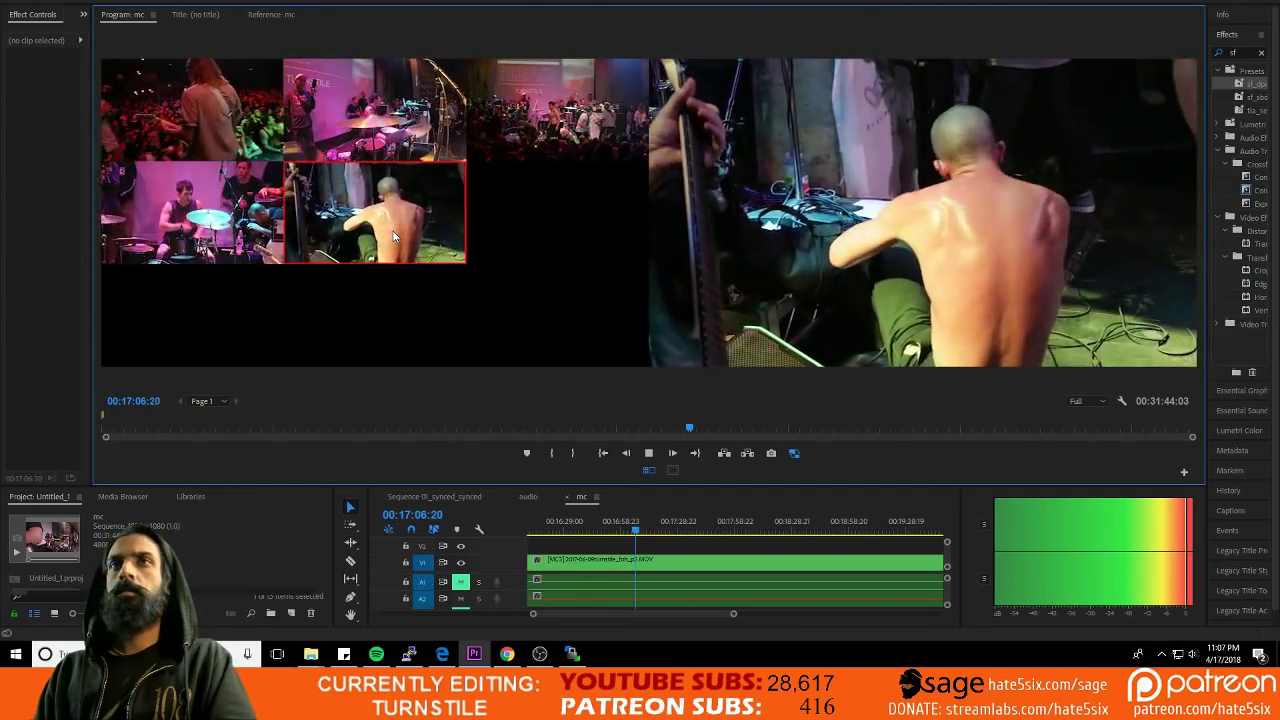
pyautogui.click(167, 200)
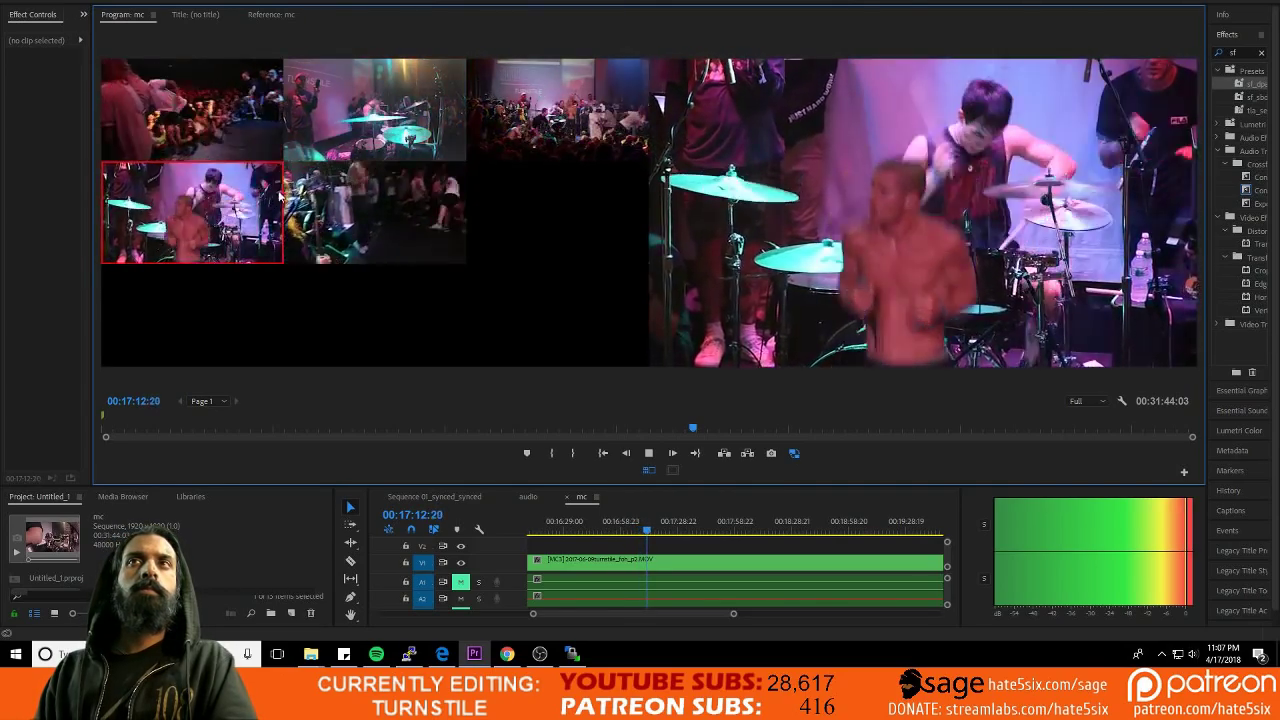
pyautogui.click(232, 143)
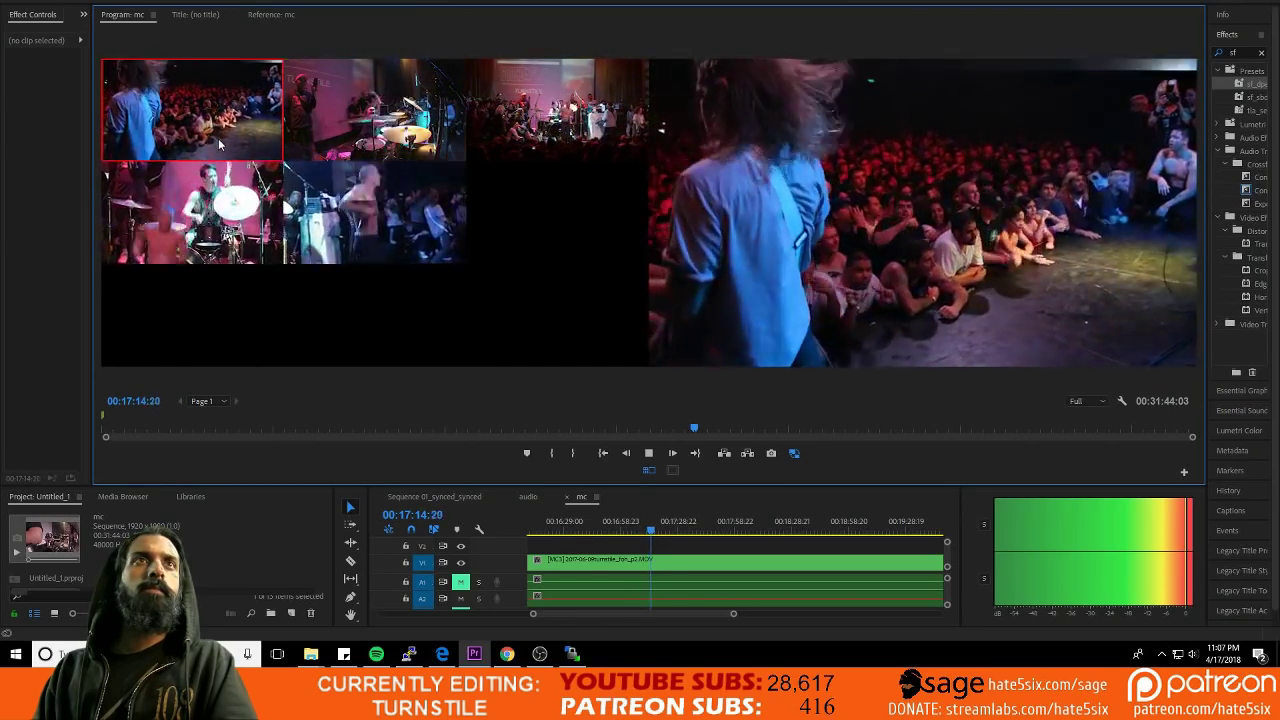
# Step: Cut live from about 00:17:14 to 00:18:02 through cameras 5, 2, 4, 5, 3, 5, 4, 1, 3 and 1
pyautogui.click(361, 236)
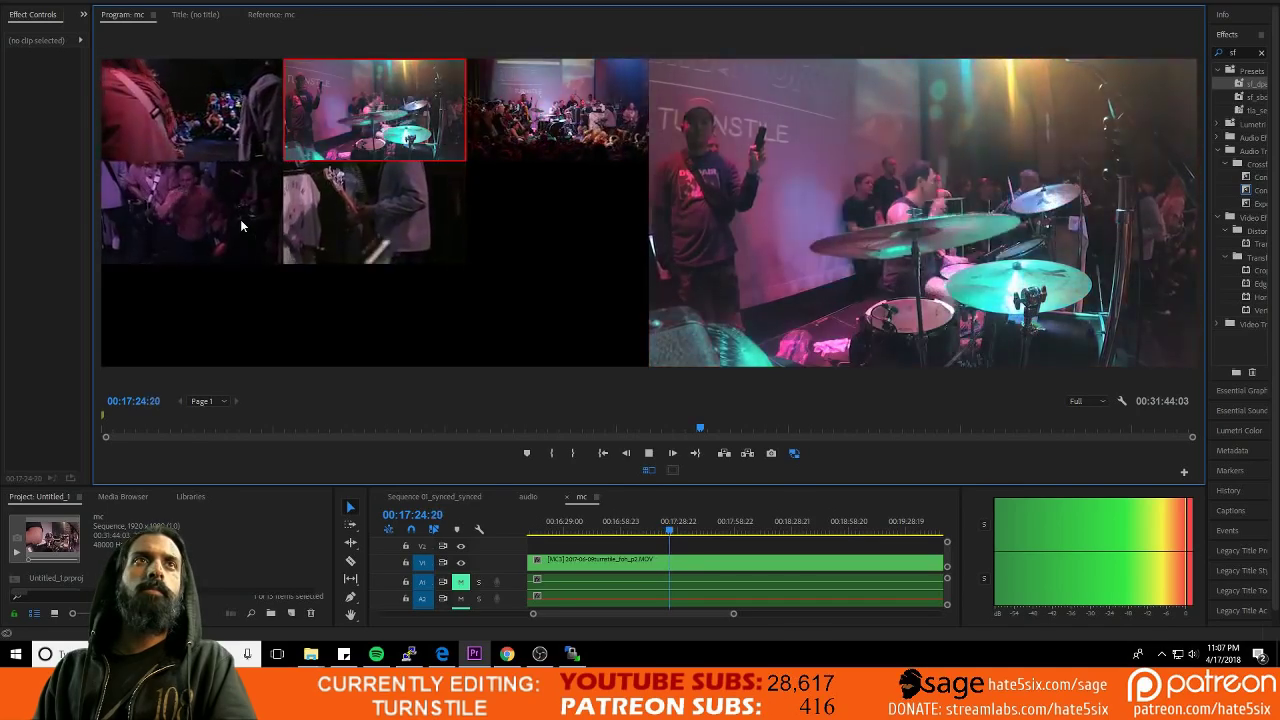
pyautogui.click(224, 219)
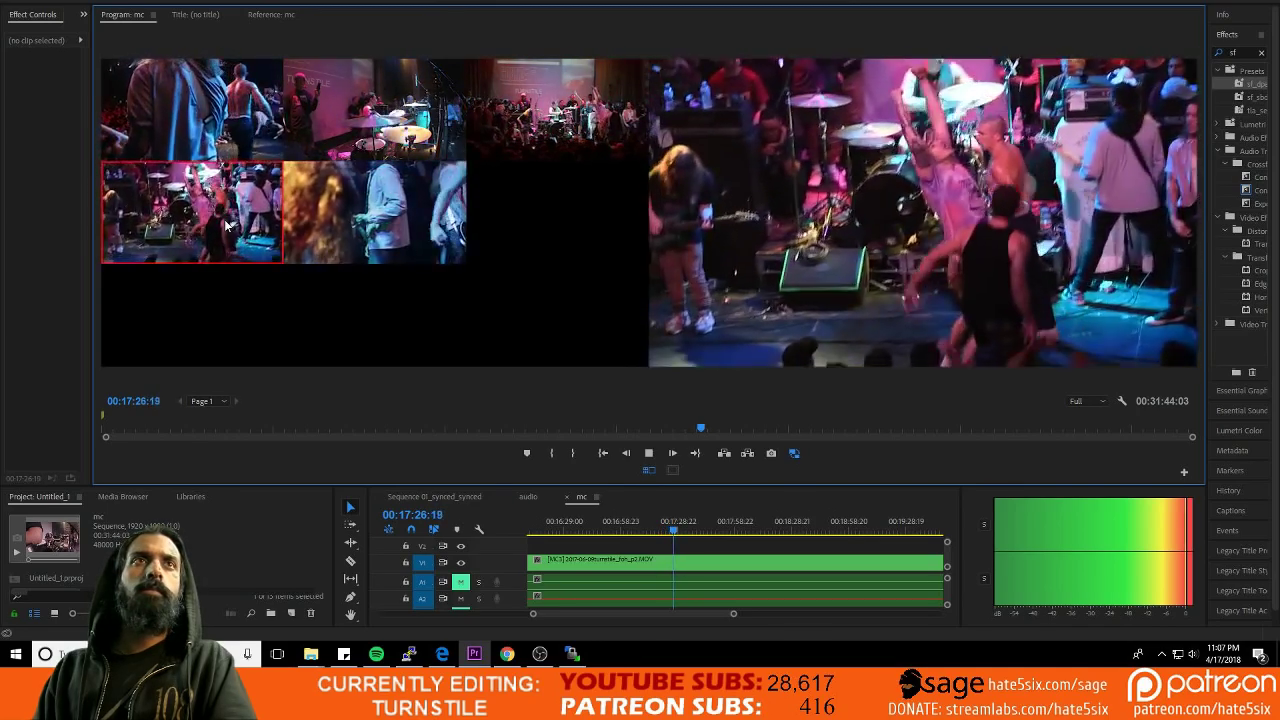
pyautogui.click(386, 220)
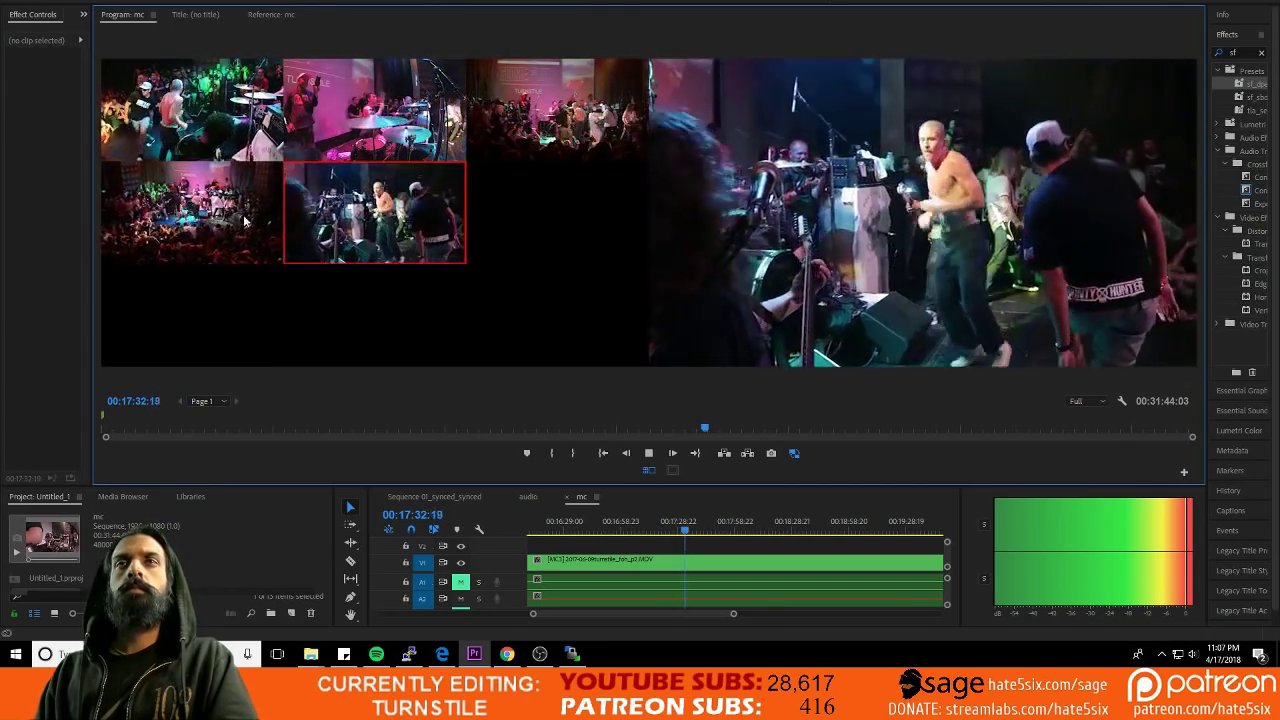
pyautogui.click(575, 115)
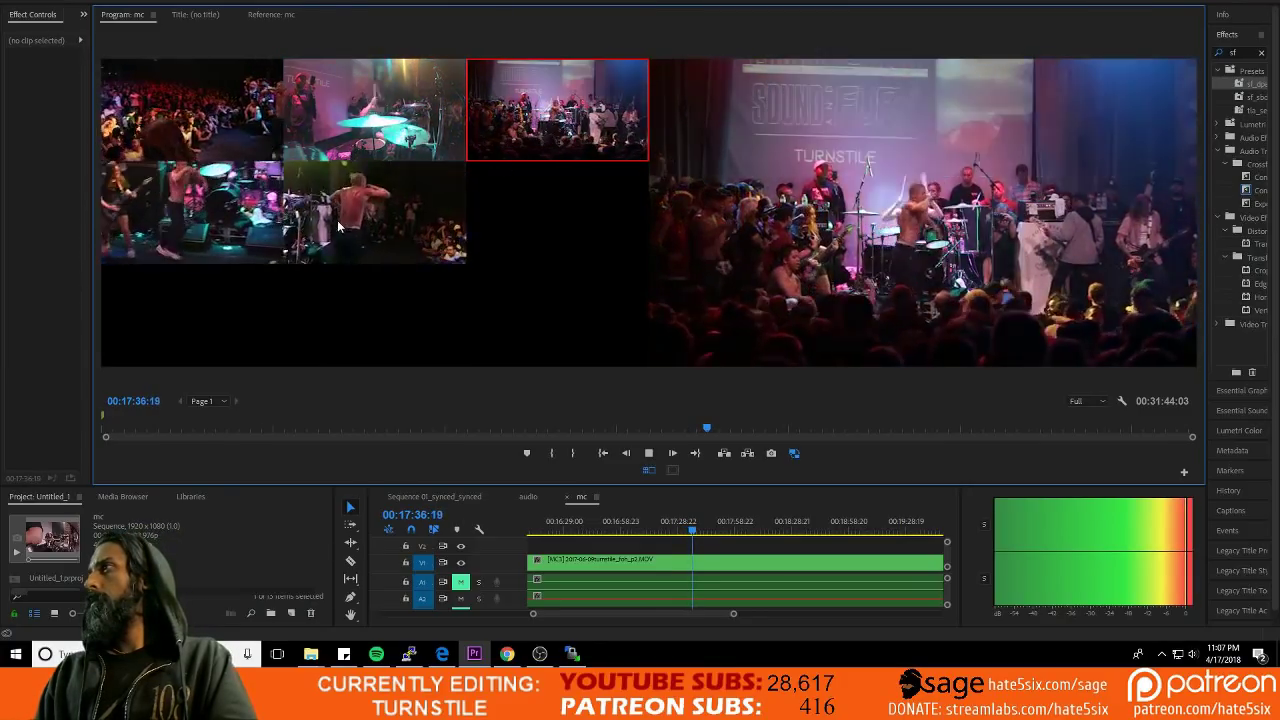
pyautogui.click(338, 220)
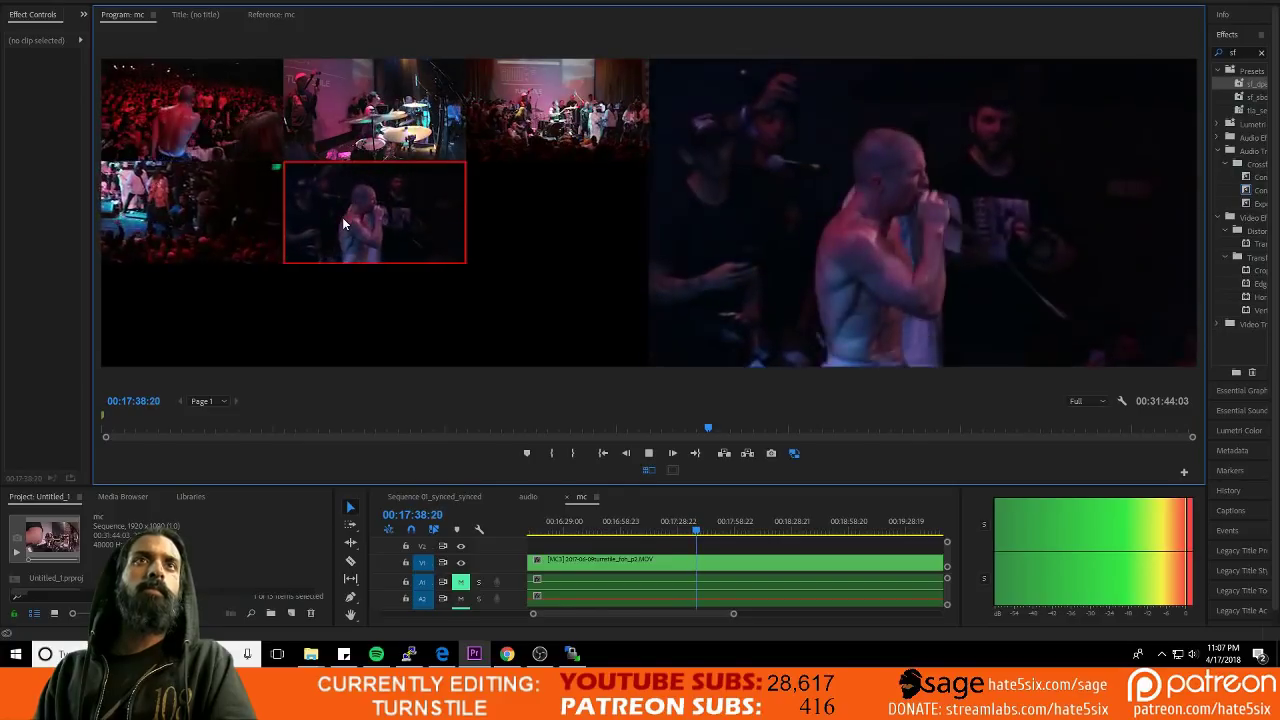
pyautogui.click(218, 188)
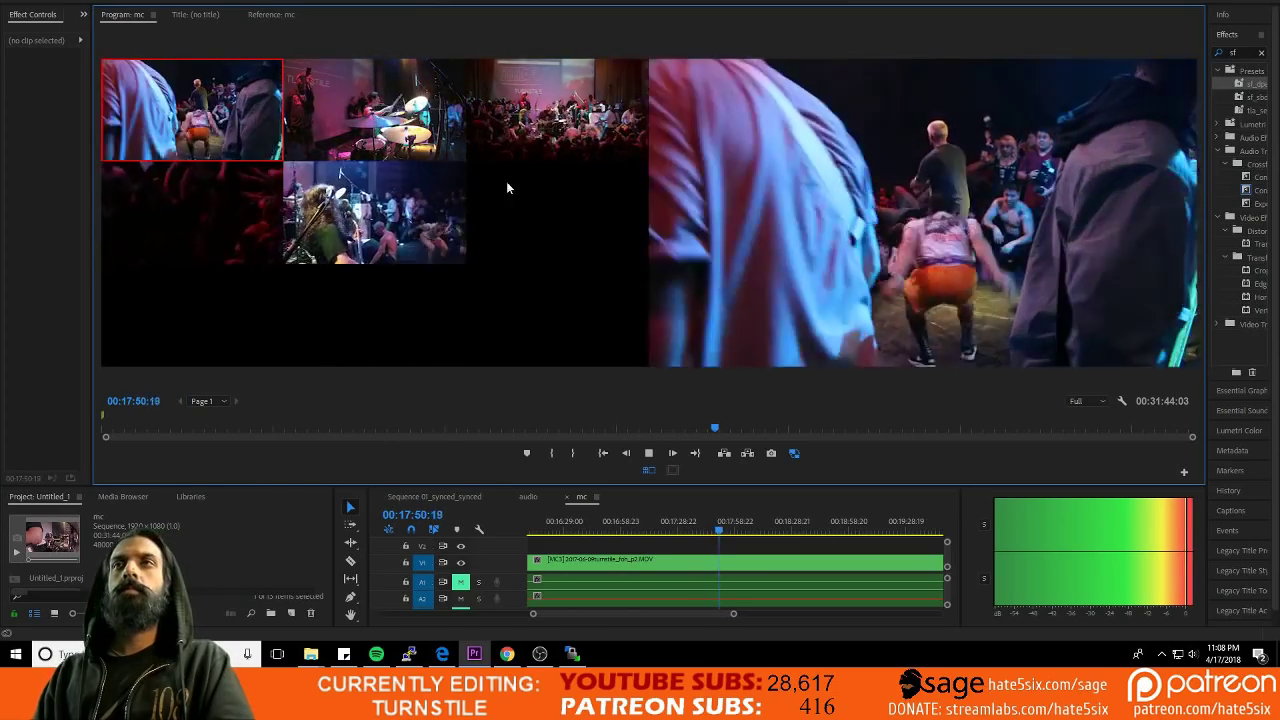
pyautogui.click(556, 113)
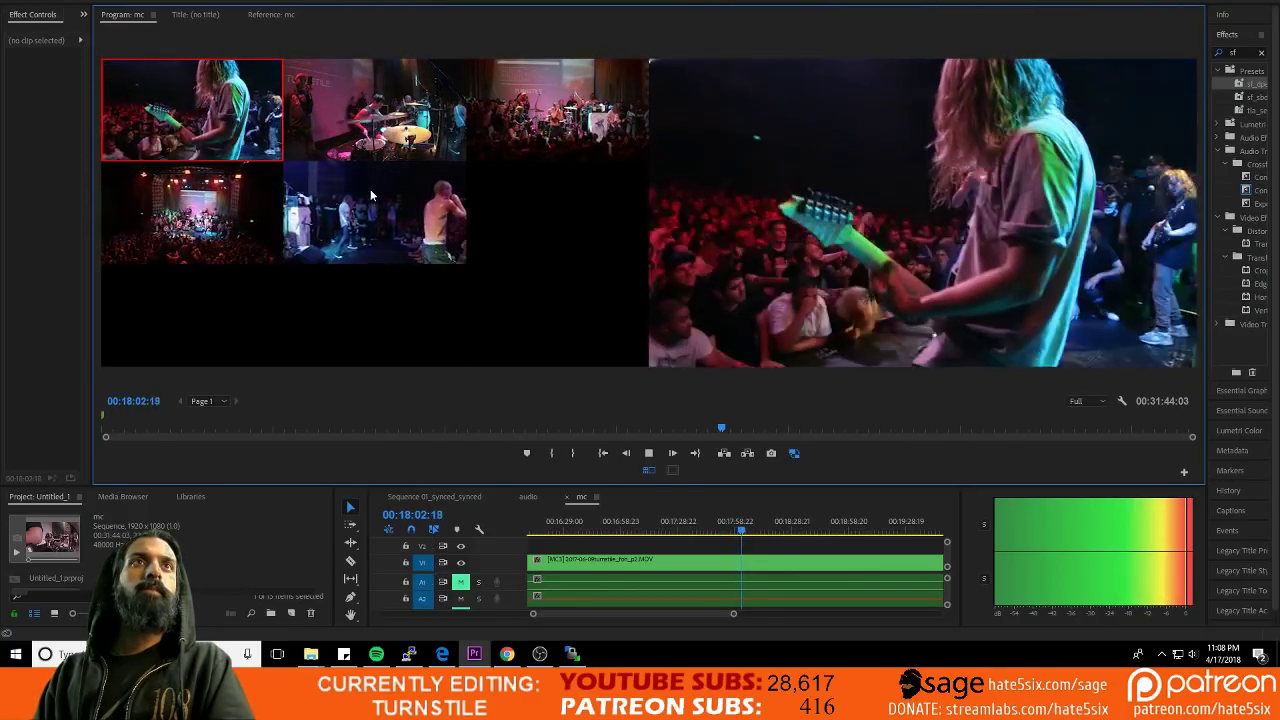
# Step: Cut live from about 00:18:02 to 00:18:26 through cameras 5, 4, 5, 4, 1 and 2
pyautogui.click(415, 232)
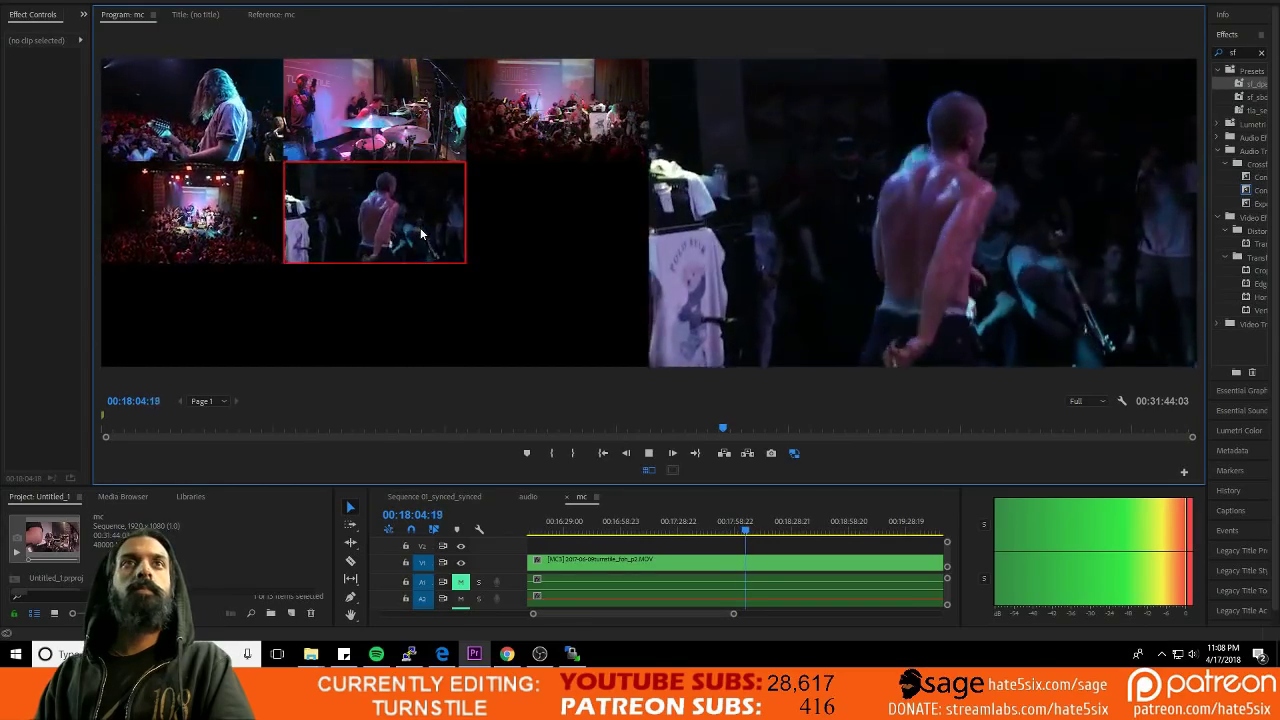
pyautogui.click(254, 221)
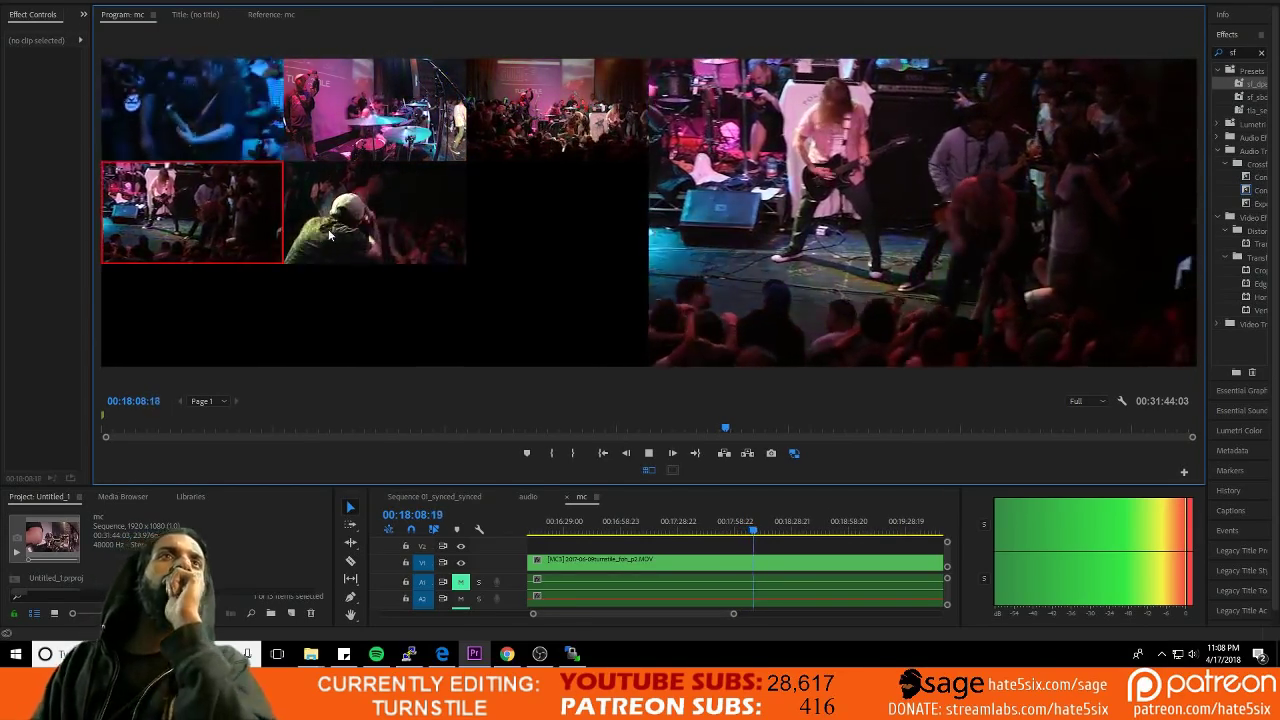
pyautogui.click(404, 221)
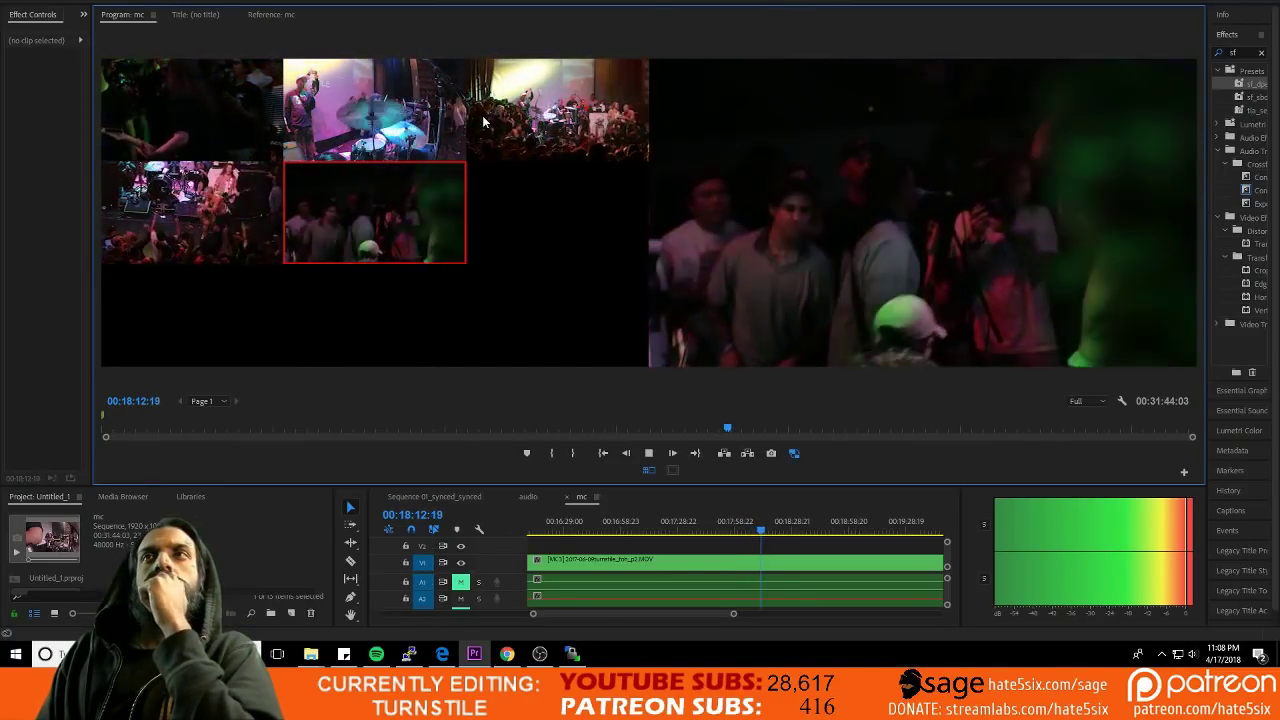
pyautogui.click(236, 212)
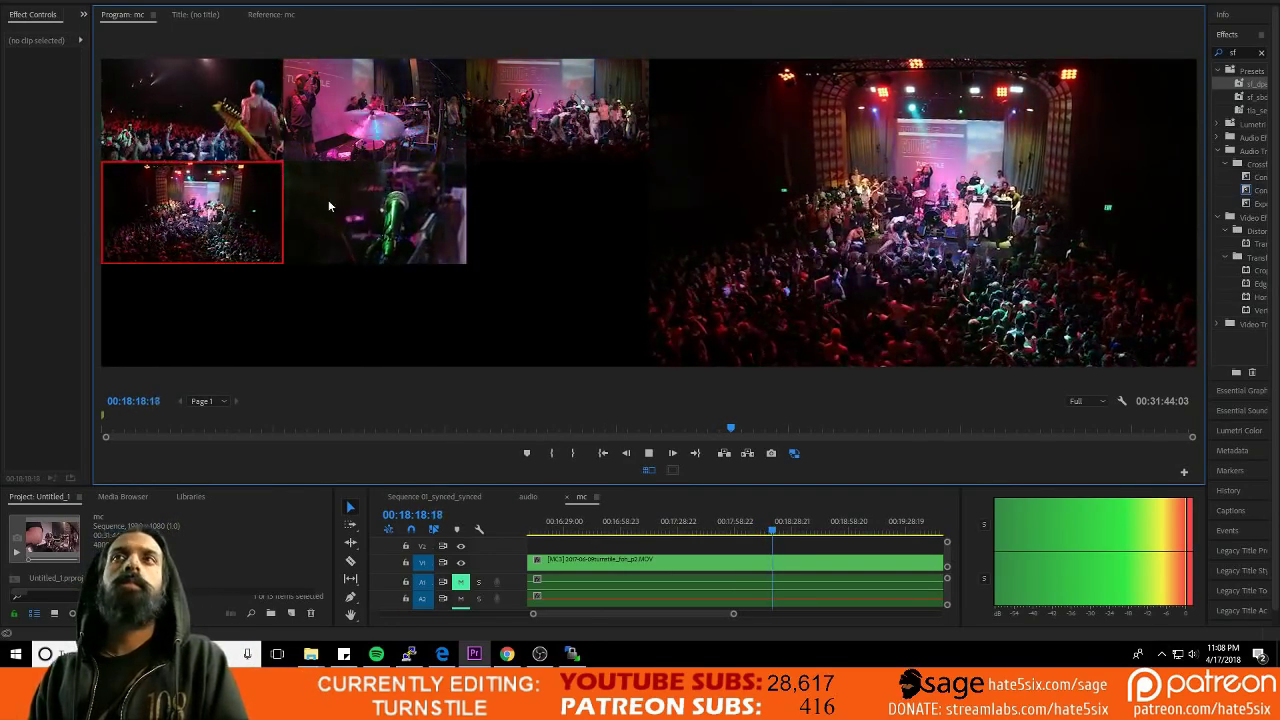
pyautogui.click(237, 125)
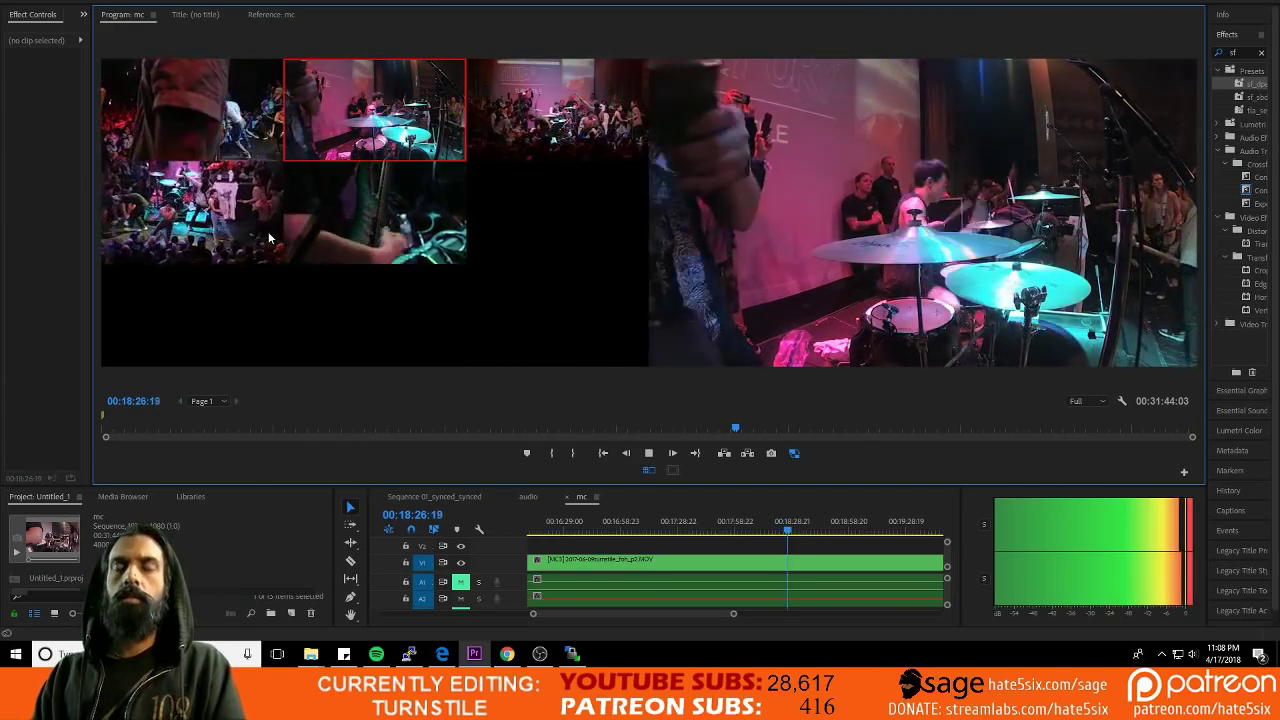
# Step: Keep cutting live from about 00:18:26 to 00:18:54 through cameras 5, 4, 1, 5, 4, 2, 1 and 4
pyautogui.click(310, 210)
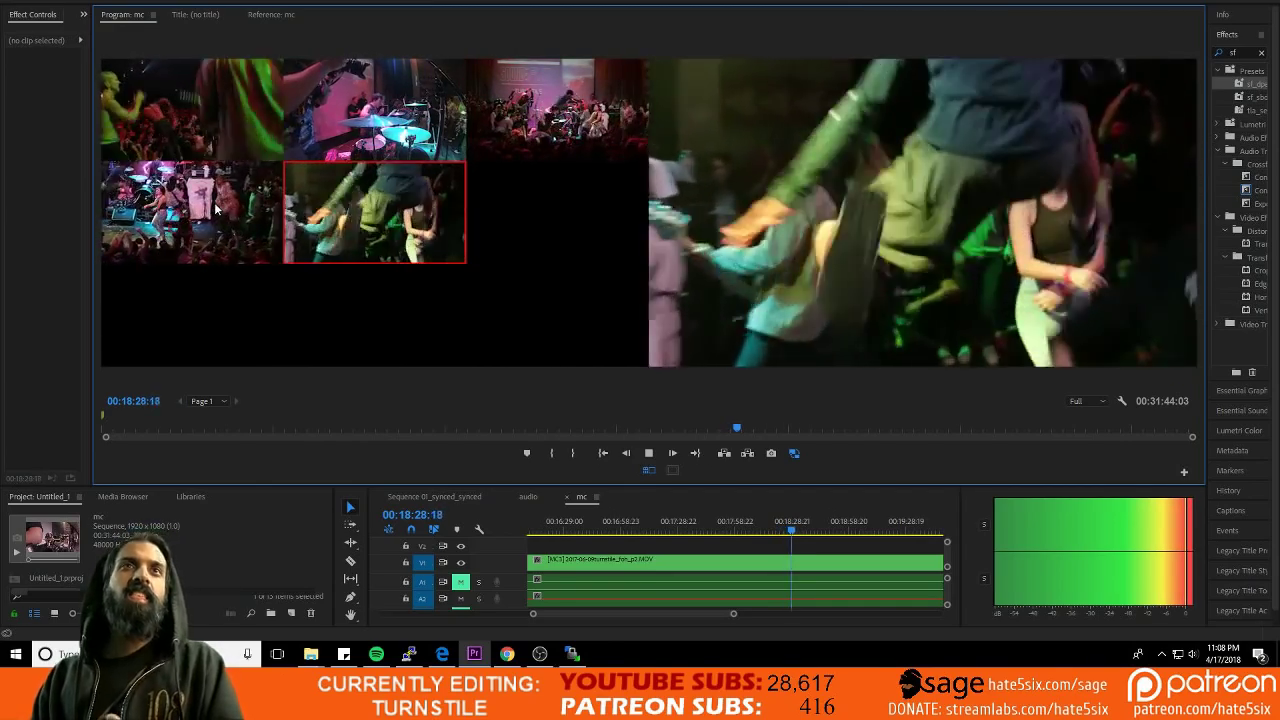
pyautogui.click(215, 208)
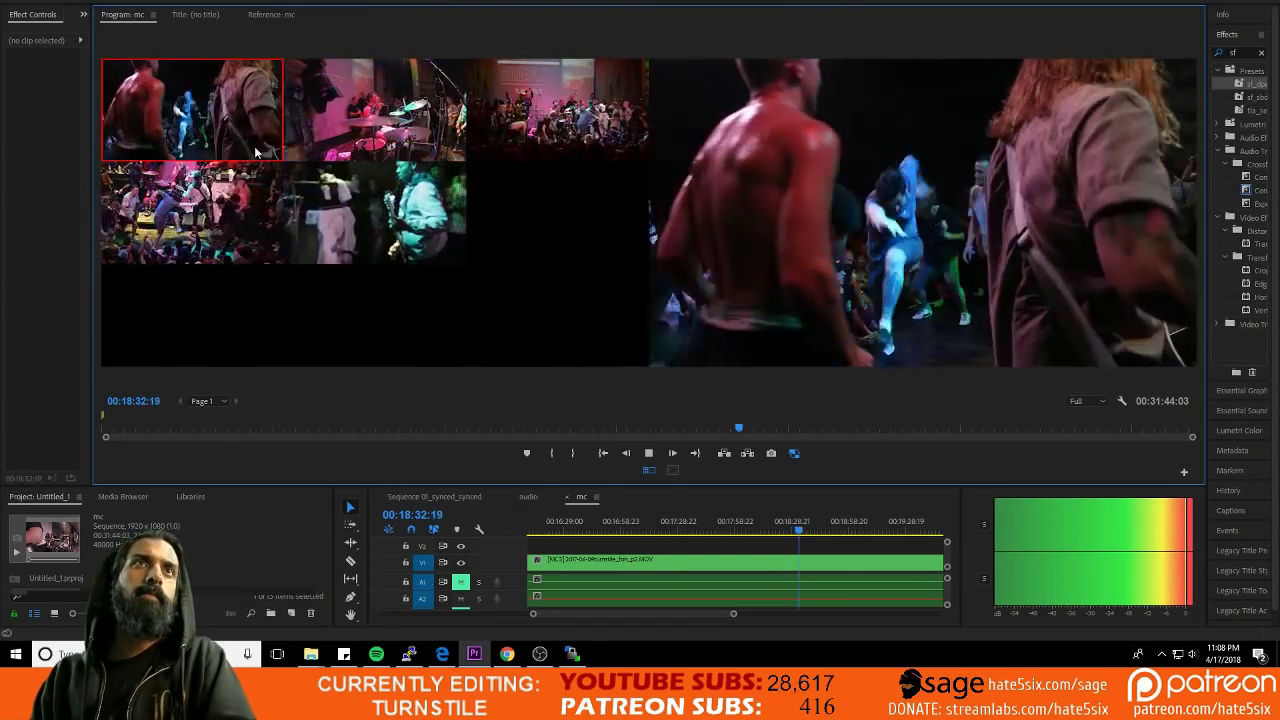
pyautogui.click(370, 207)
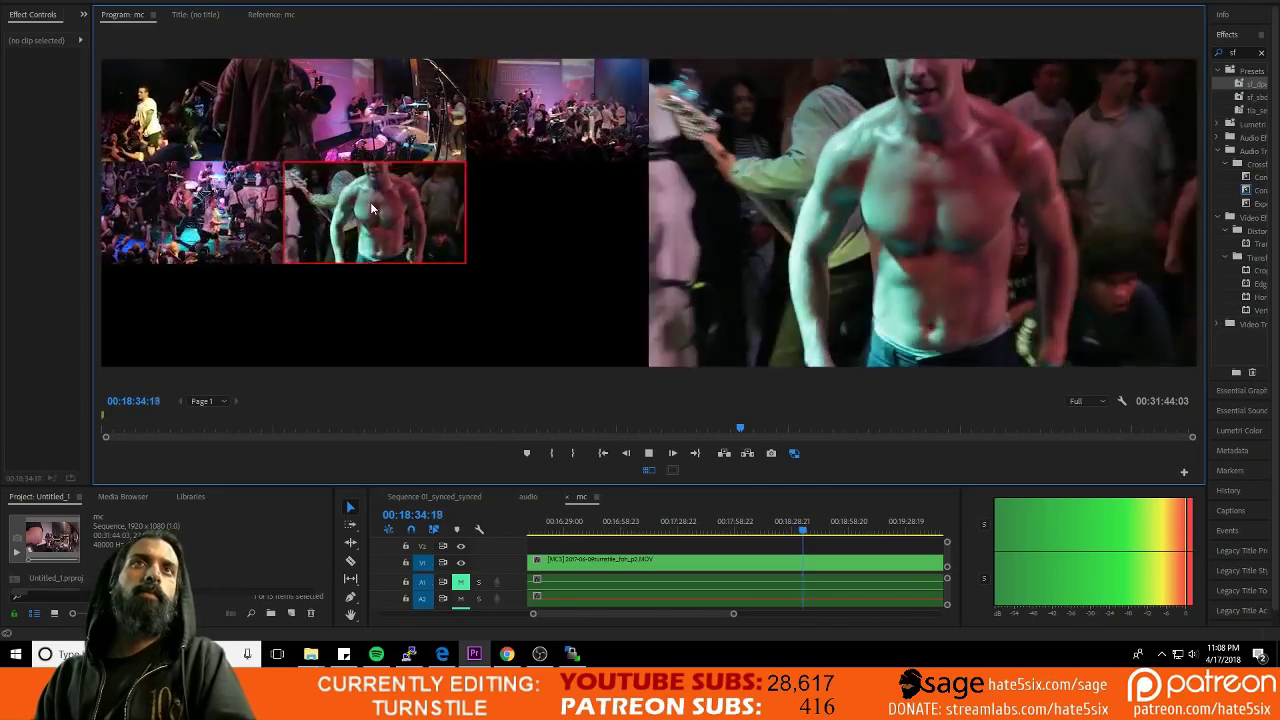
pyautogui.press('4')
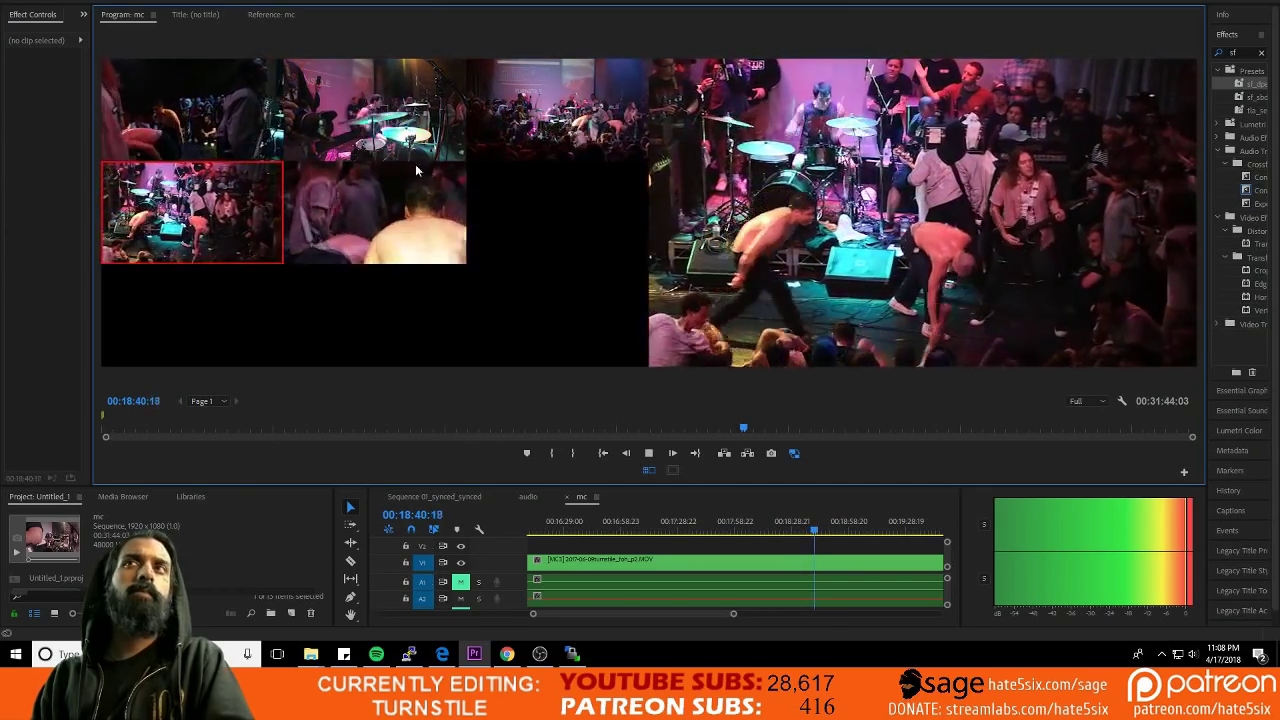
pyautogui.click(460, 121)
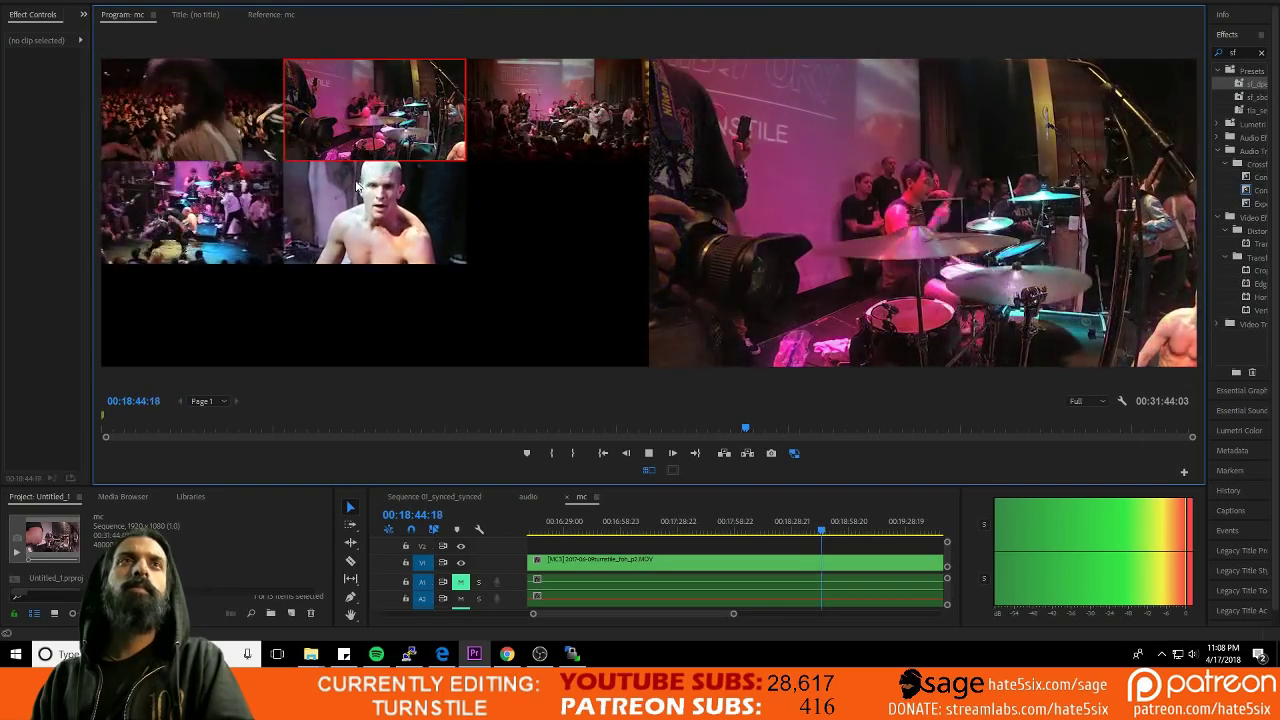
pyautogui.click(221, 147)
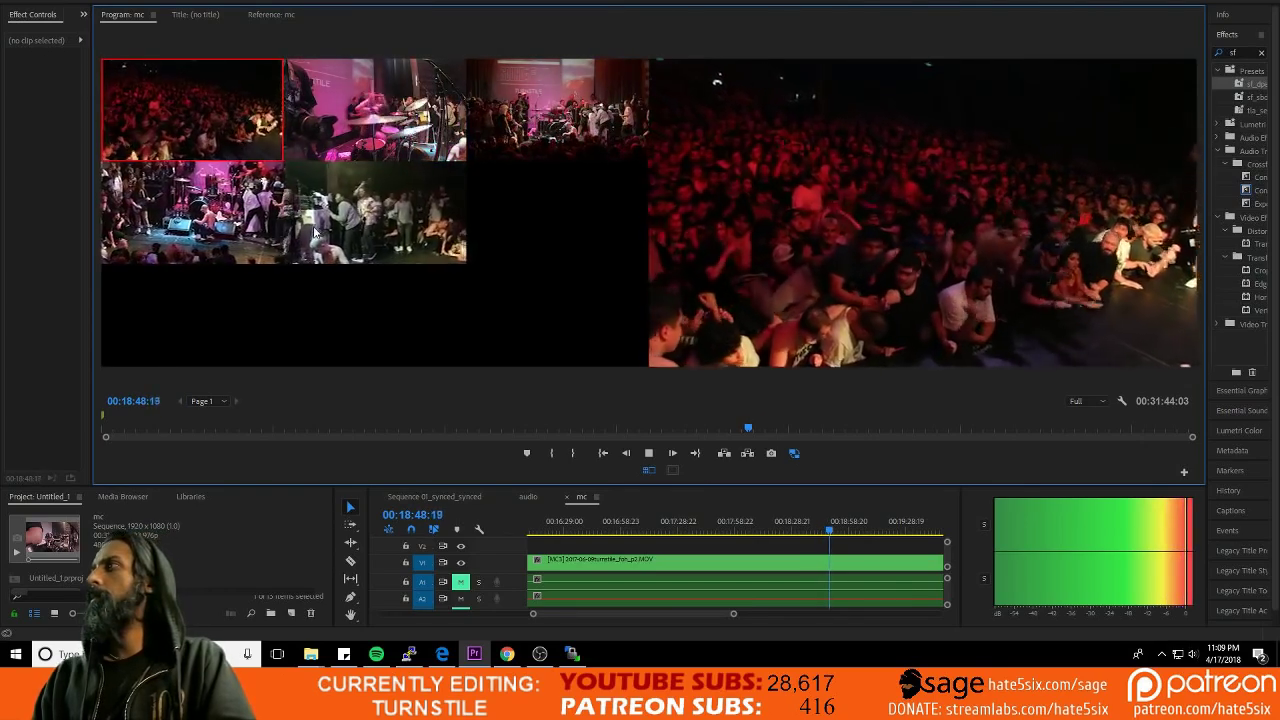
pyautogui.click(216, 237)
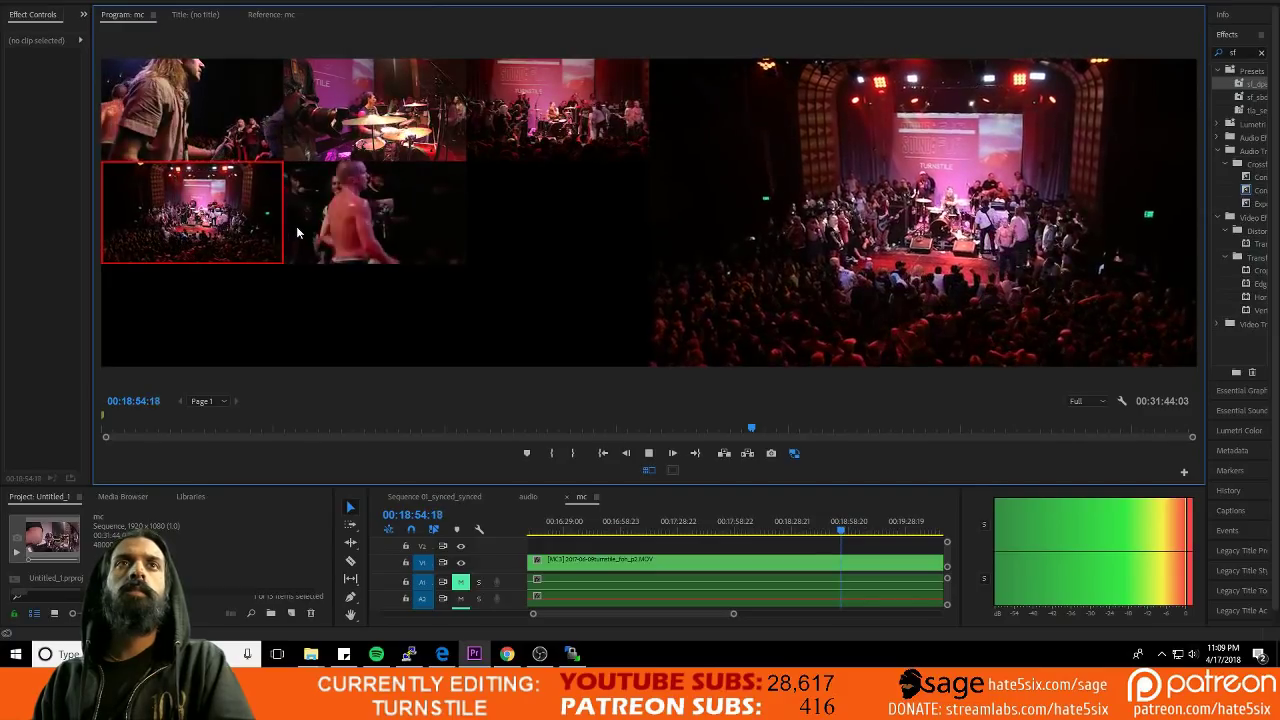
# Step: Cut live from about 00:18:54 to 00:19:40 through cameras 5, 4, 3, 5, 1, 3, 4 and 5
pyautogui.click(399, 233)
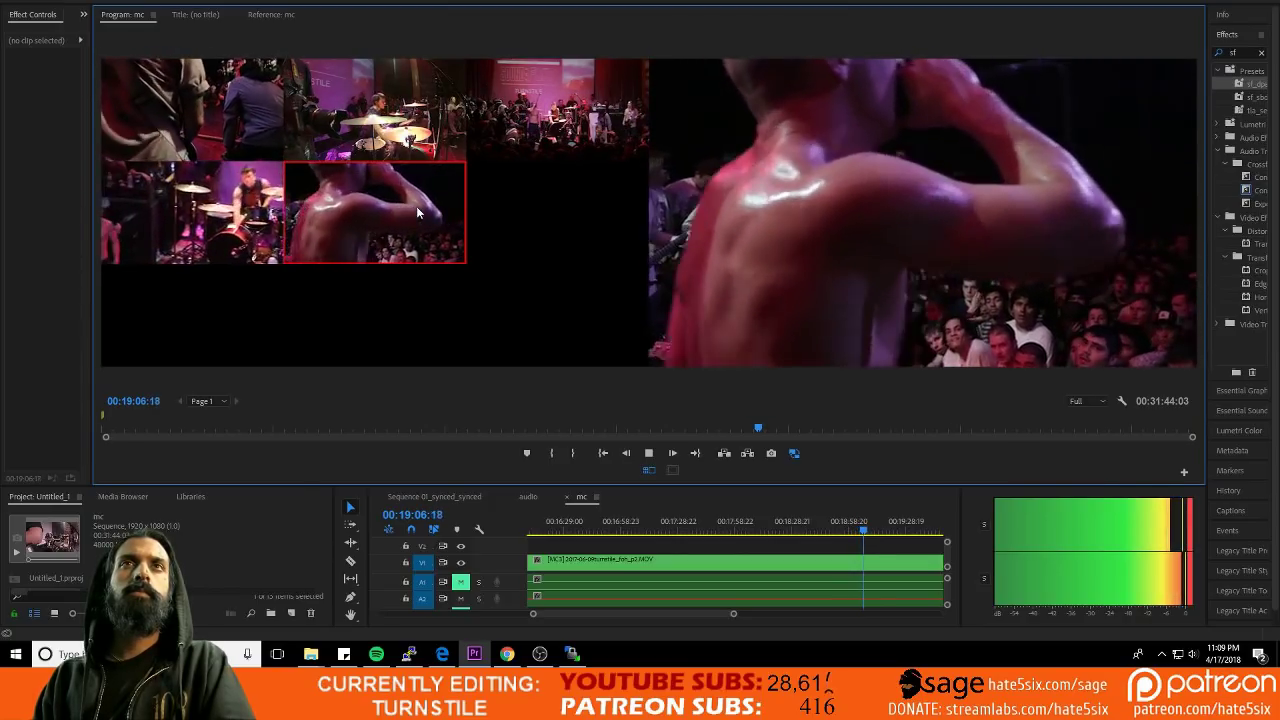
pyautogui.click(216, 207)
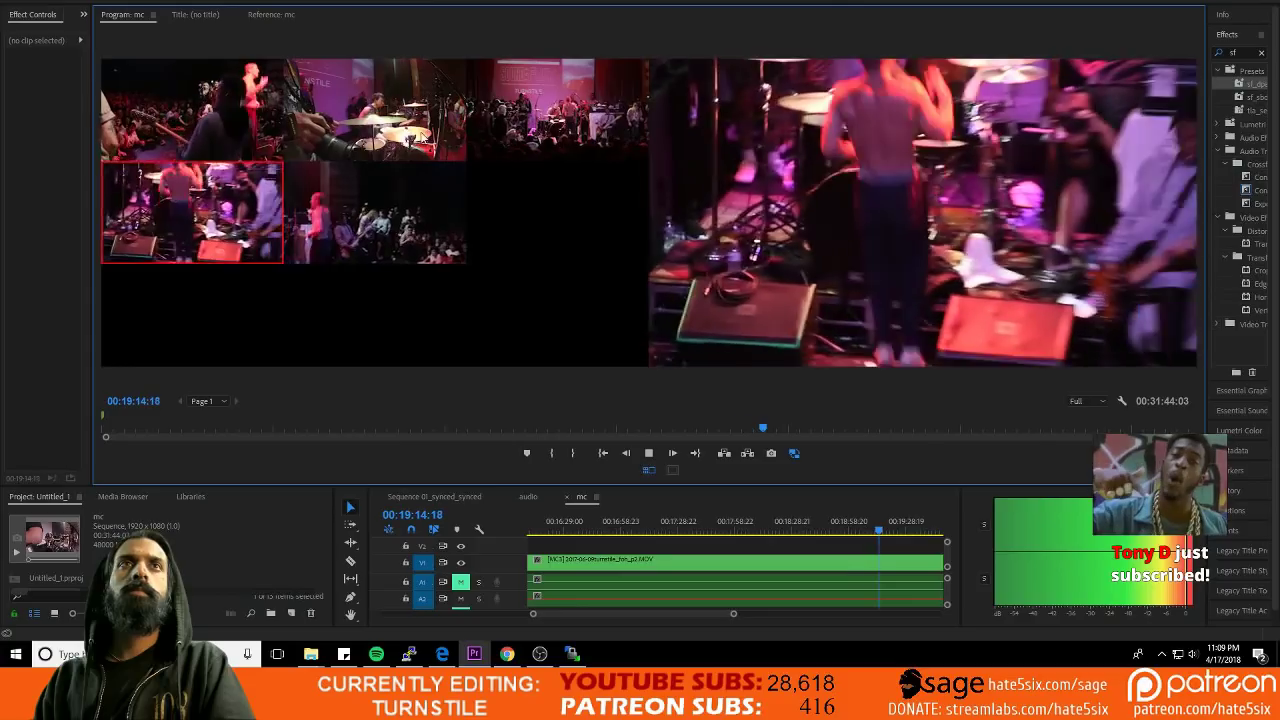
pyautogui.click(483, 158)
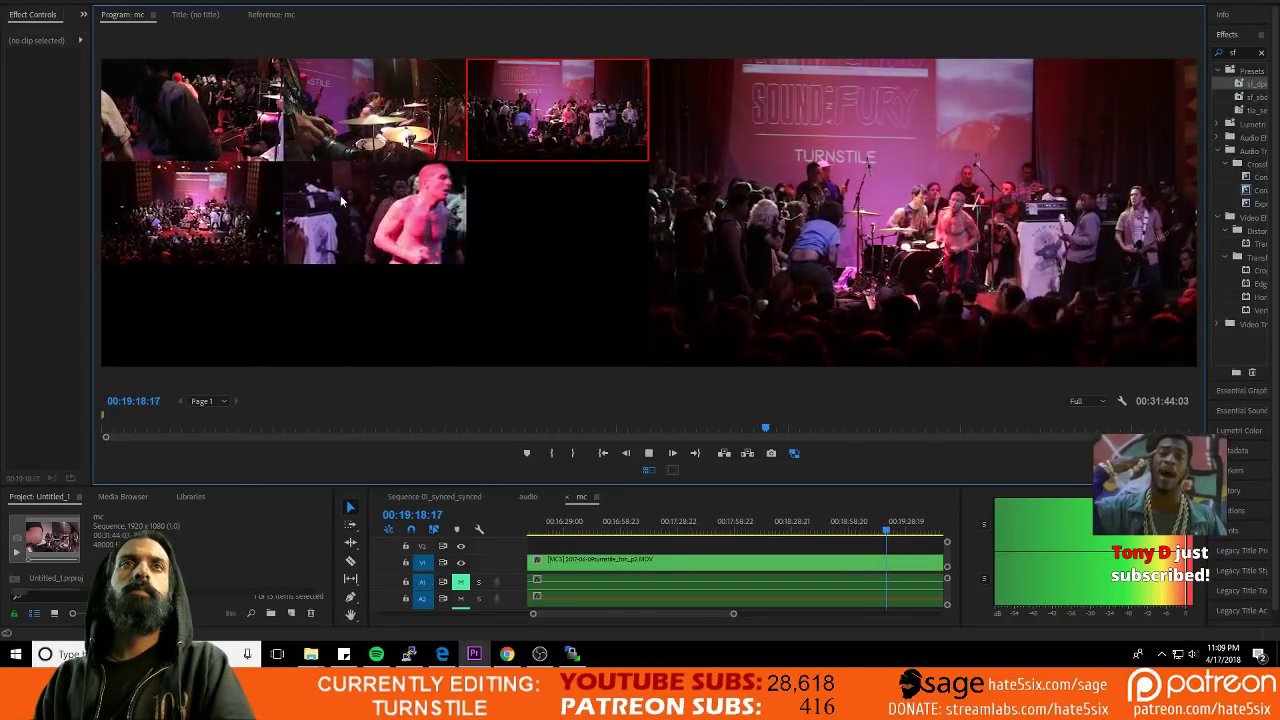
pyautogui.click(416, 218)
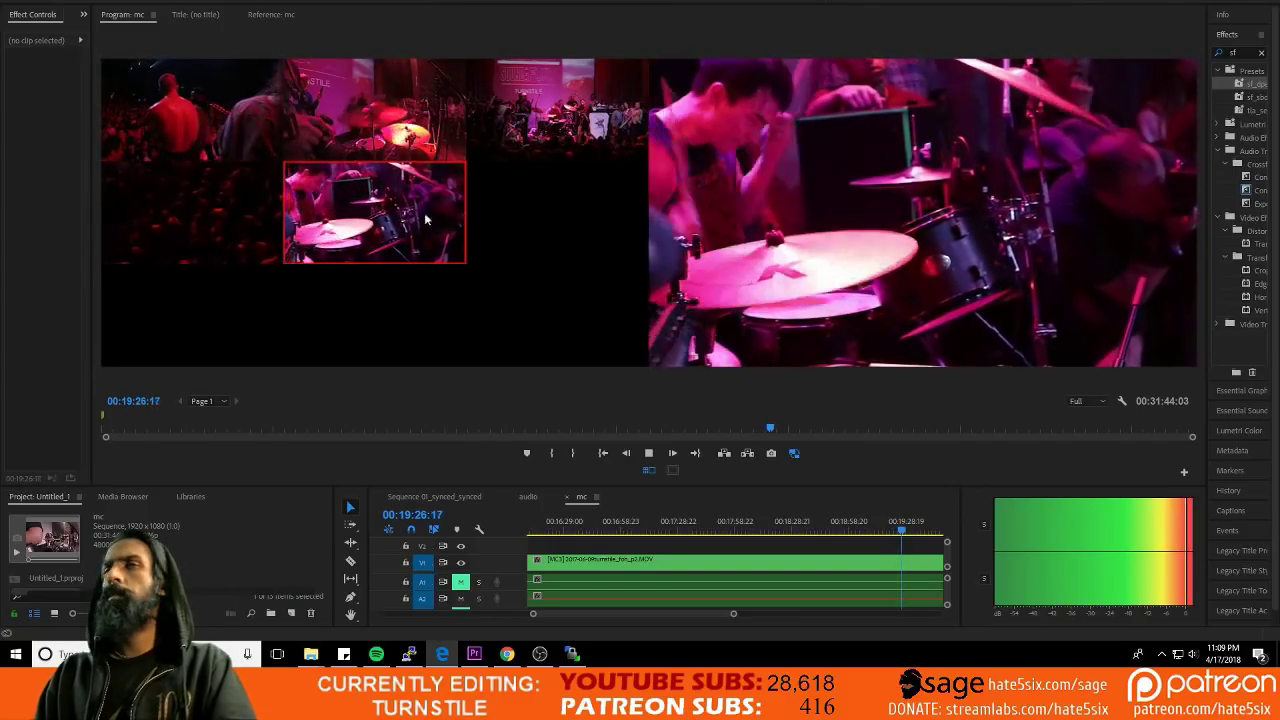
pyautogui.click(263, 145)
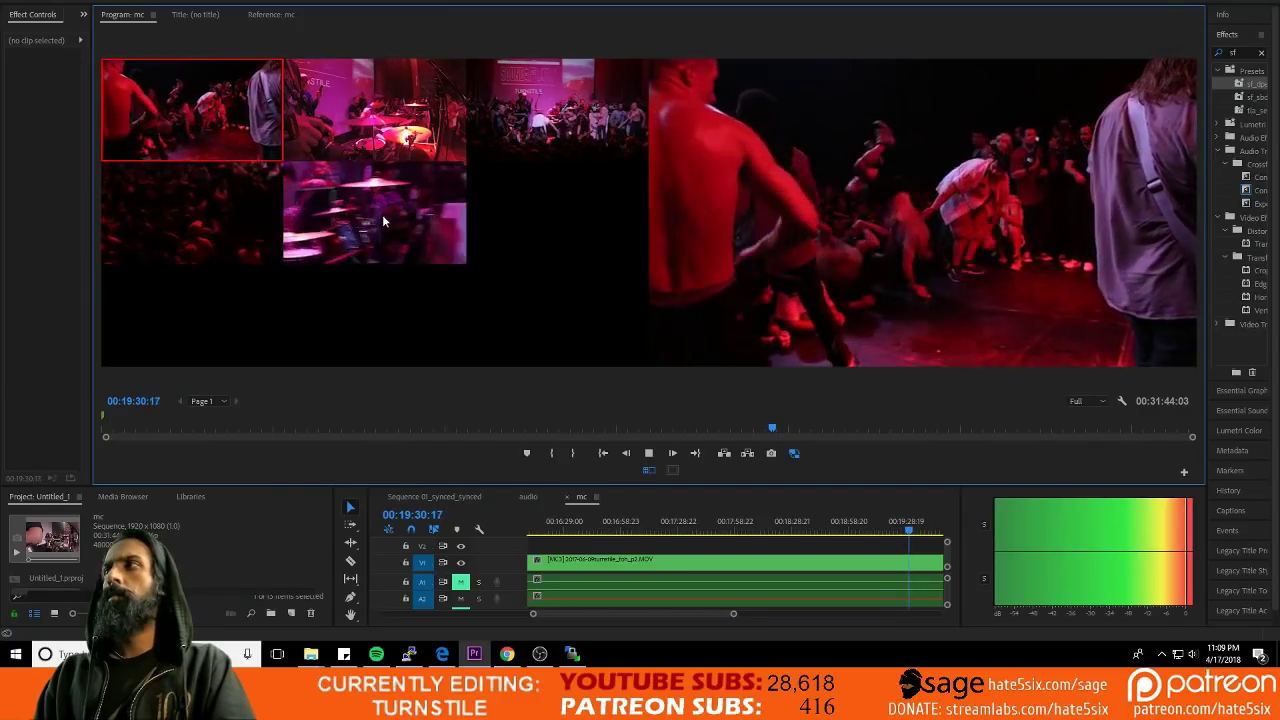
pyautogui.click(490, 126)
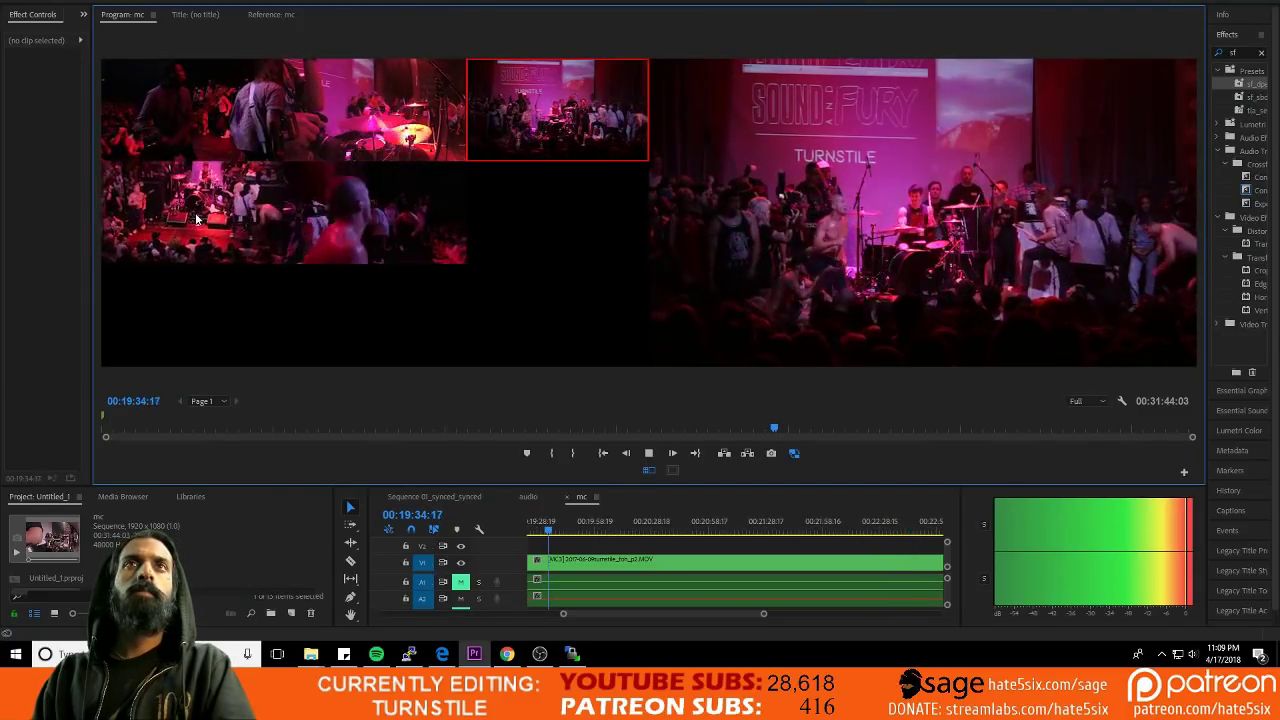
pyautogui.click(197, 218)
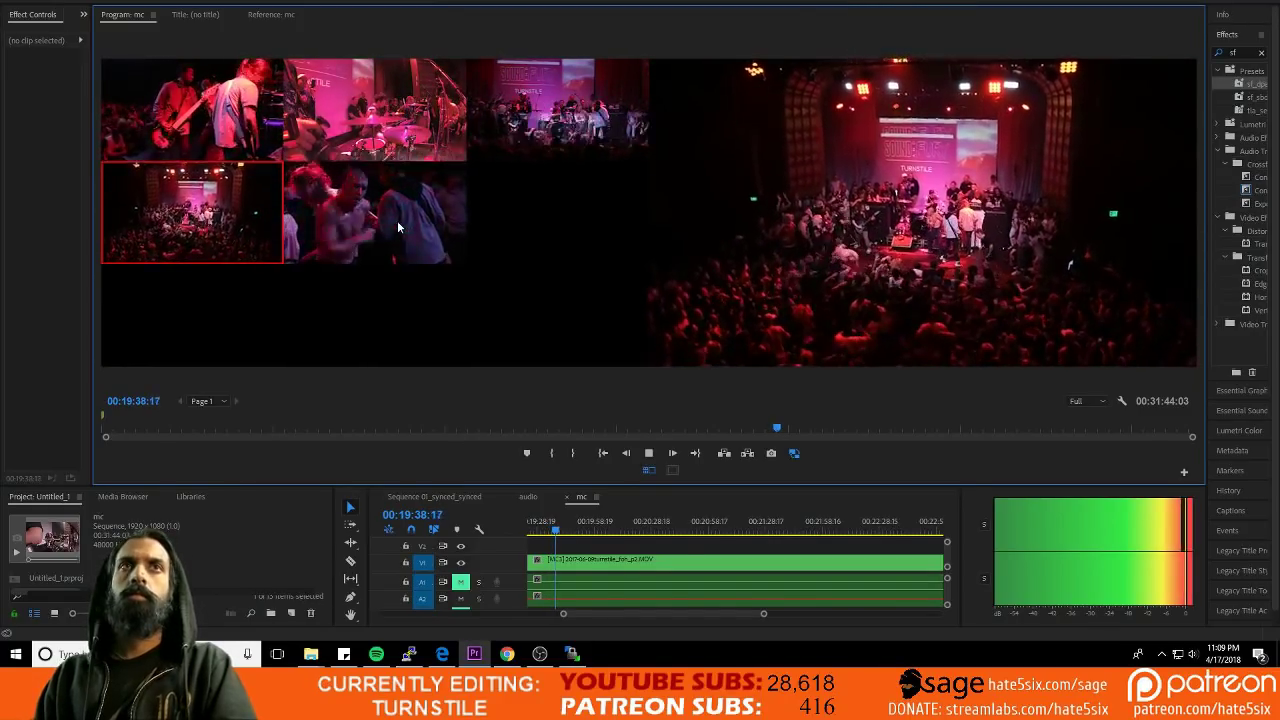
pyautogui.click(397, 220)
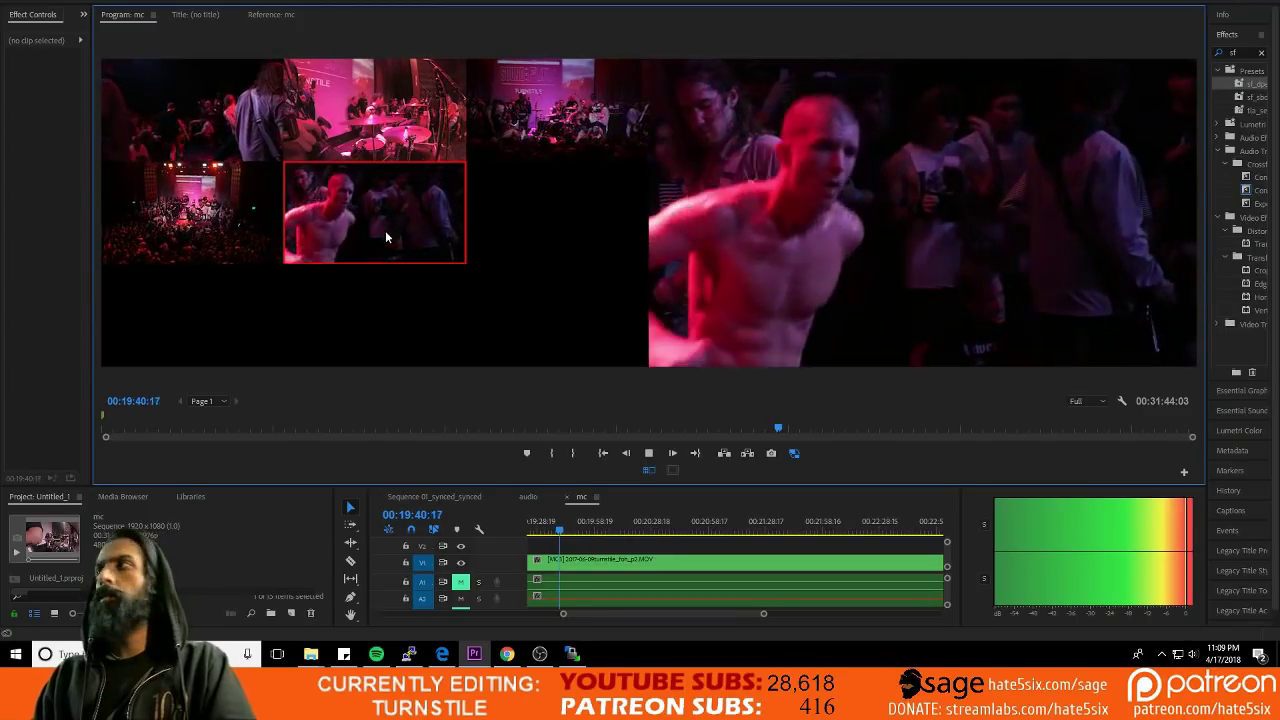
# Step: Cut live from about 00:19:40 to 00:20:20 through cameras 3, 5, 4, 1, 4, 5, 3, 5 and 4
pyautogui.click(503, 117)
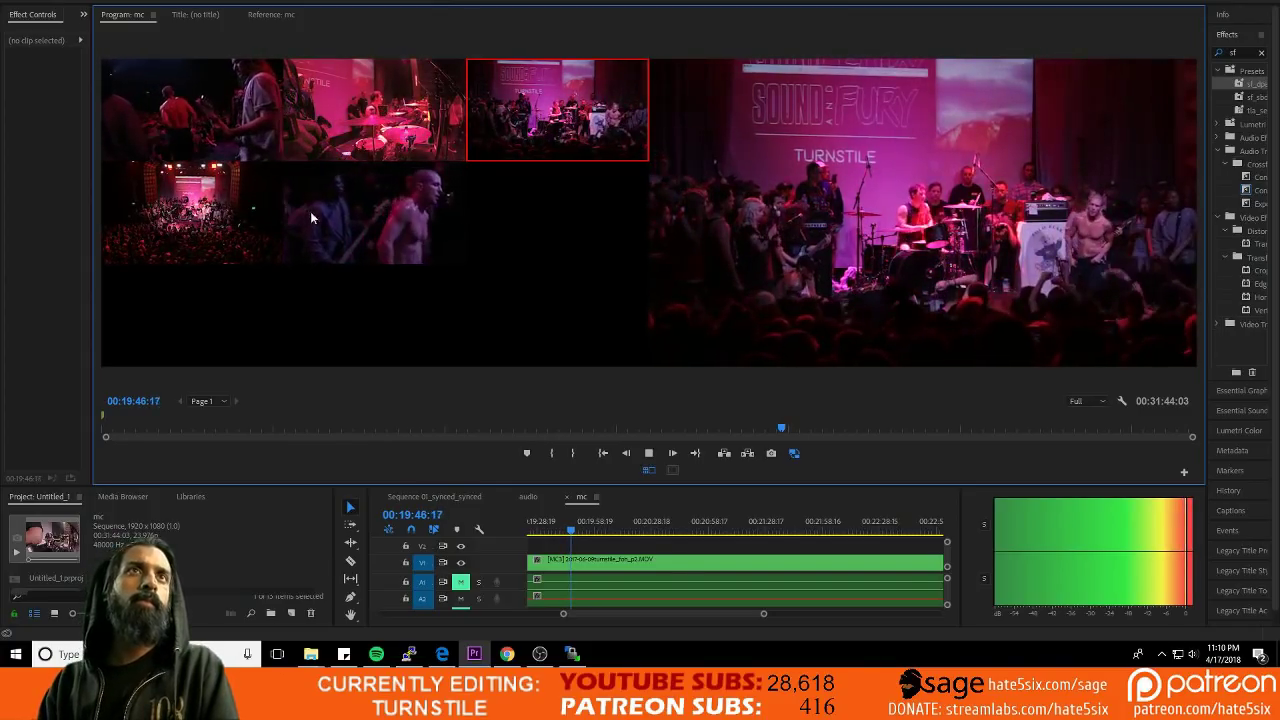
pyautogui.click(378, 215)
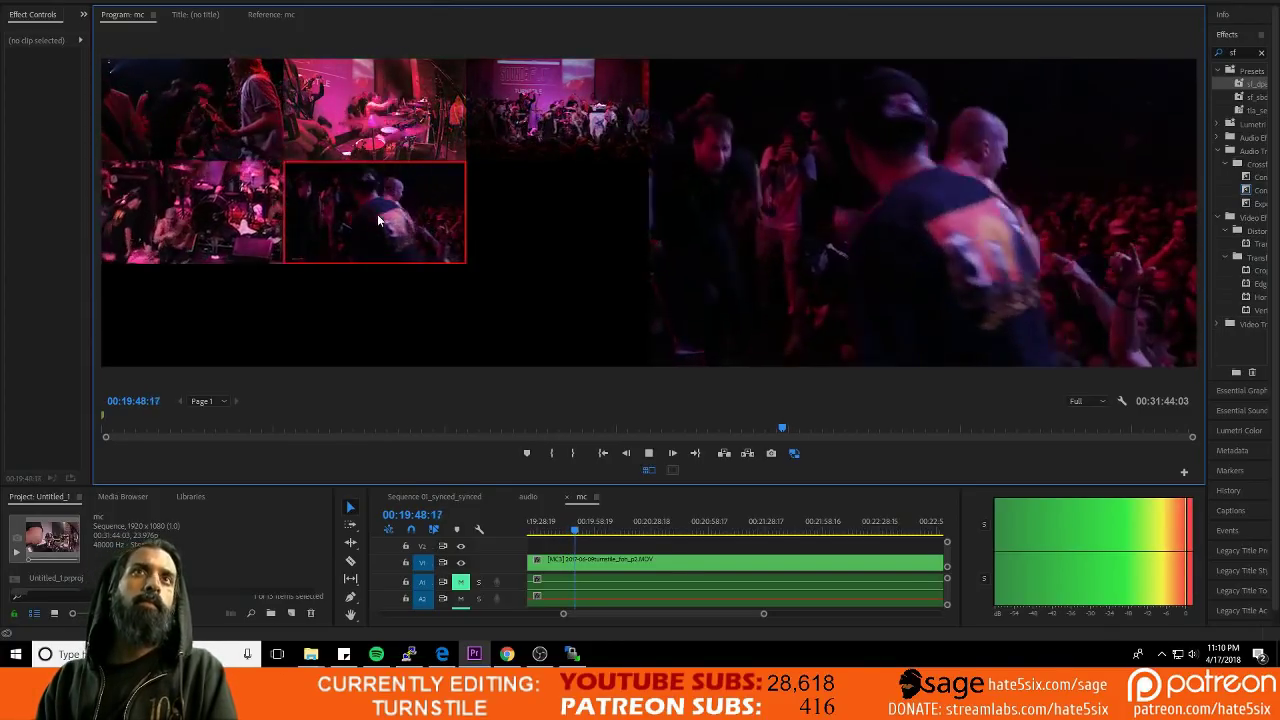
pyautogui.click(217, 199)
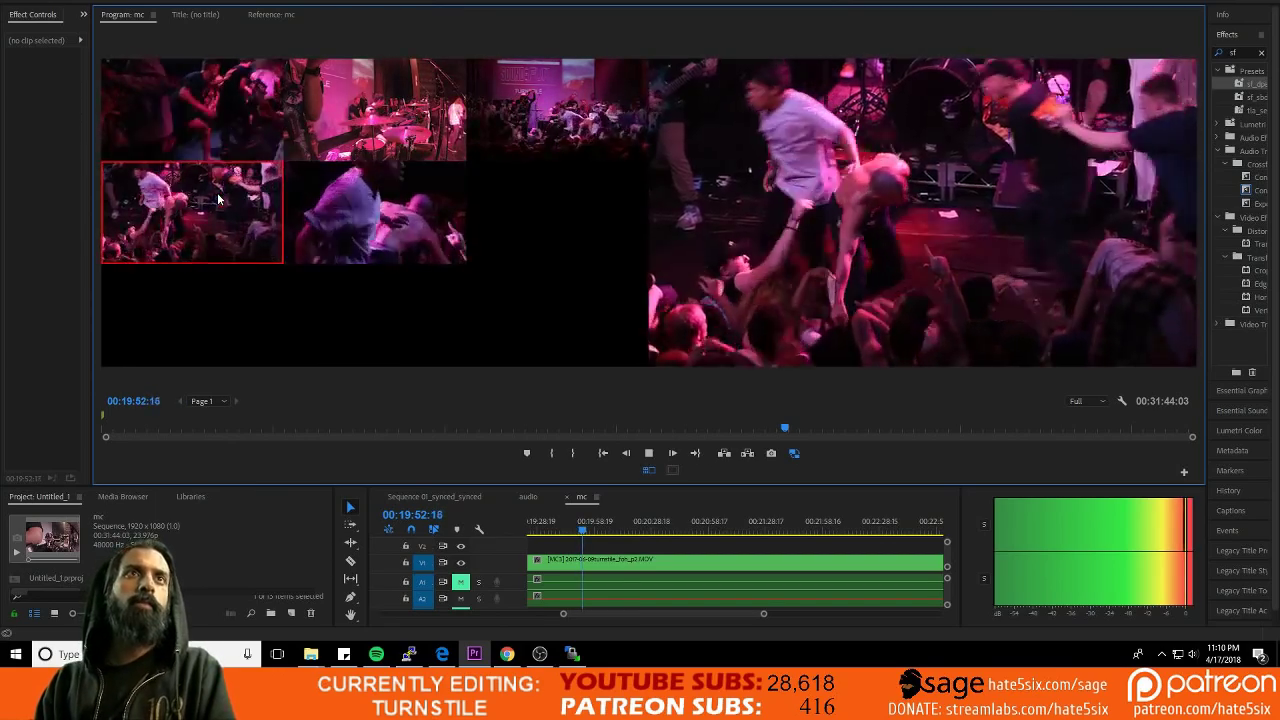
pyautogui.click(182, 88)
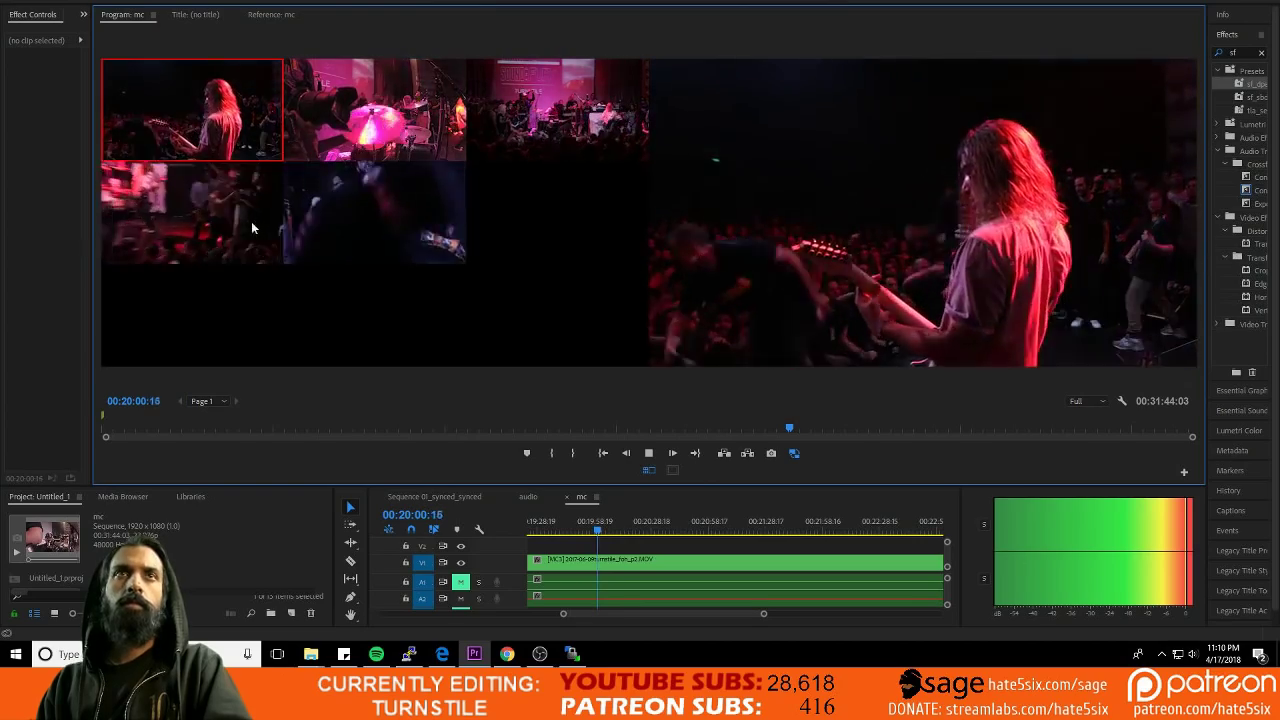
pyautogui.click(253, 226)
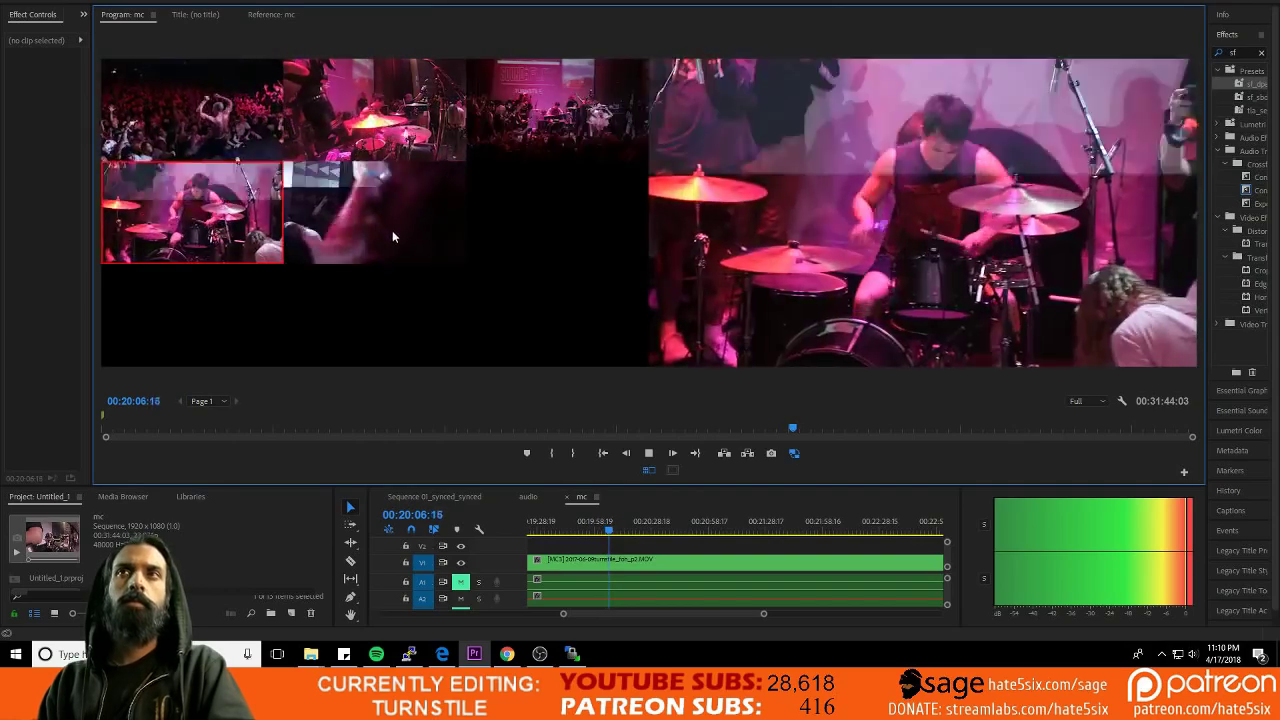
pyautogui.click(393, 214)
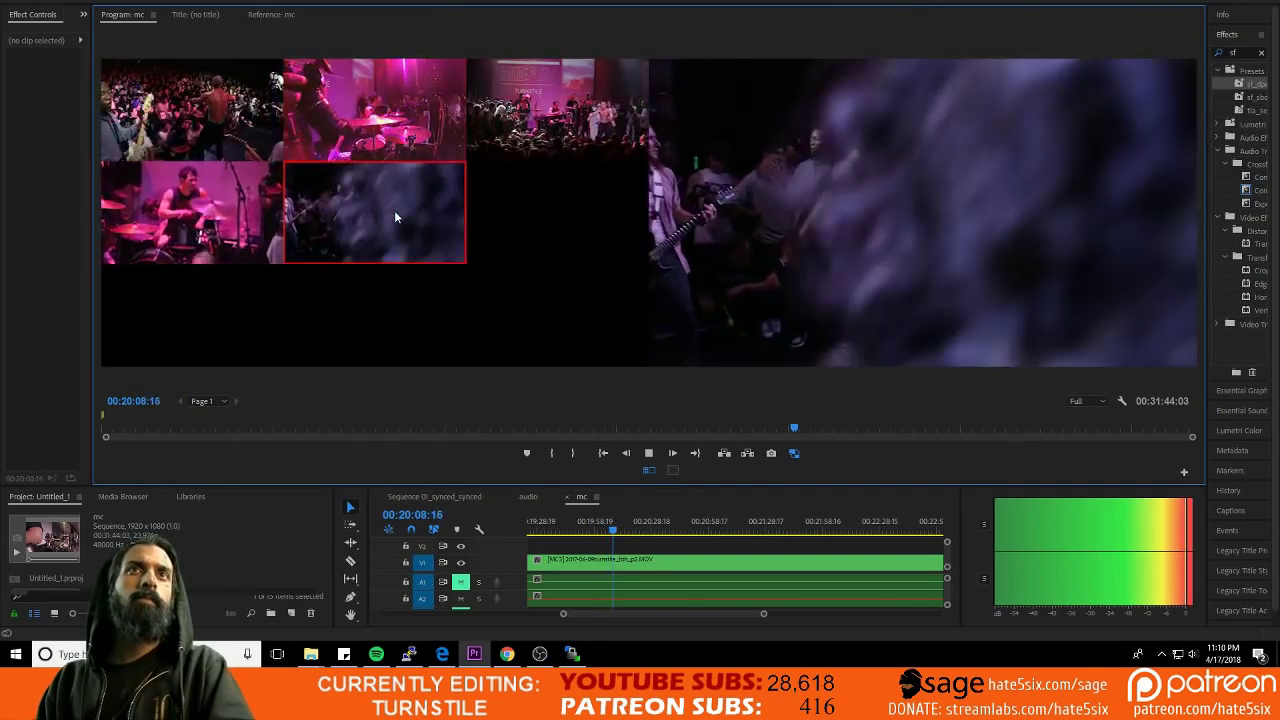
pyautogui.click(527, 118)
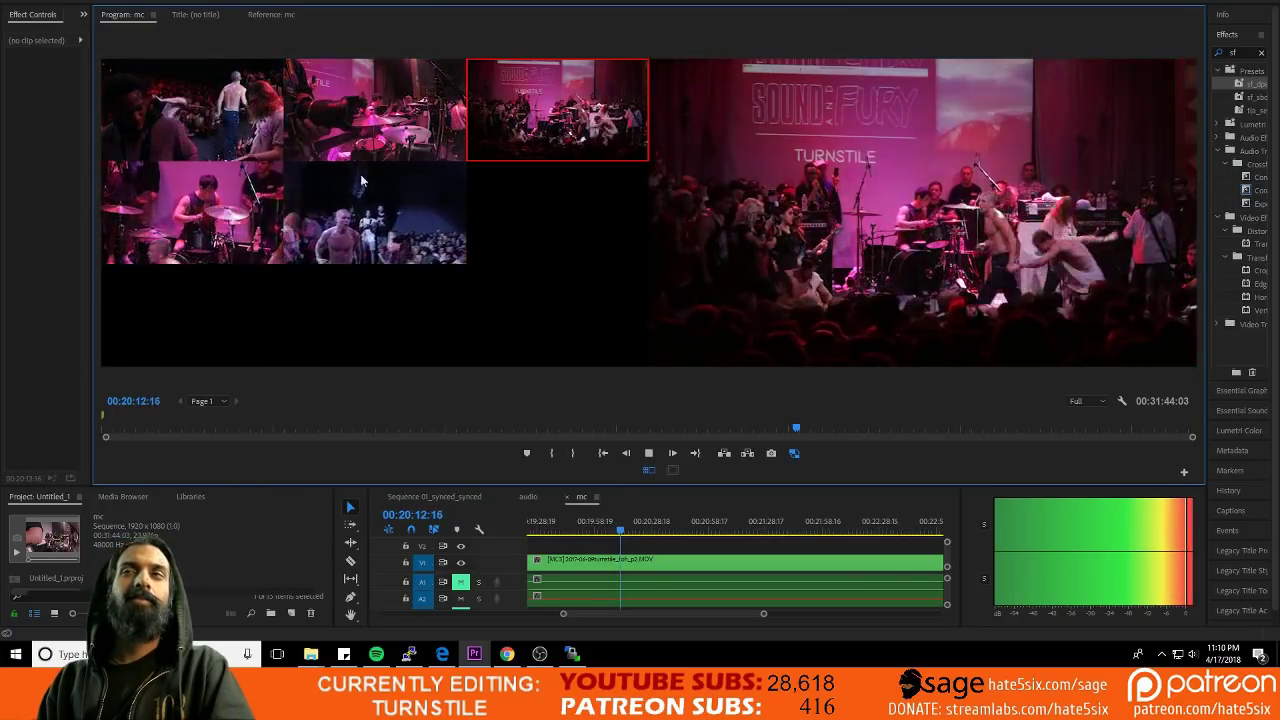
pyautogui.click(339, 204)
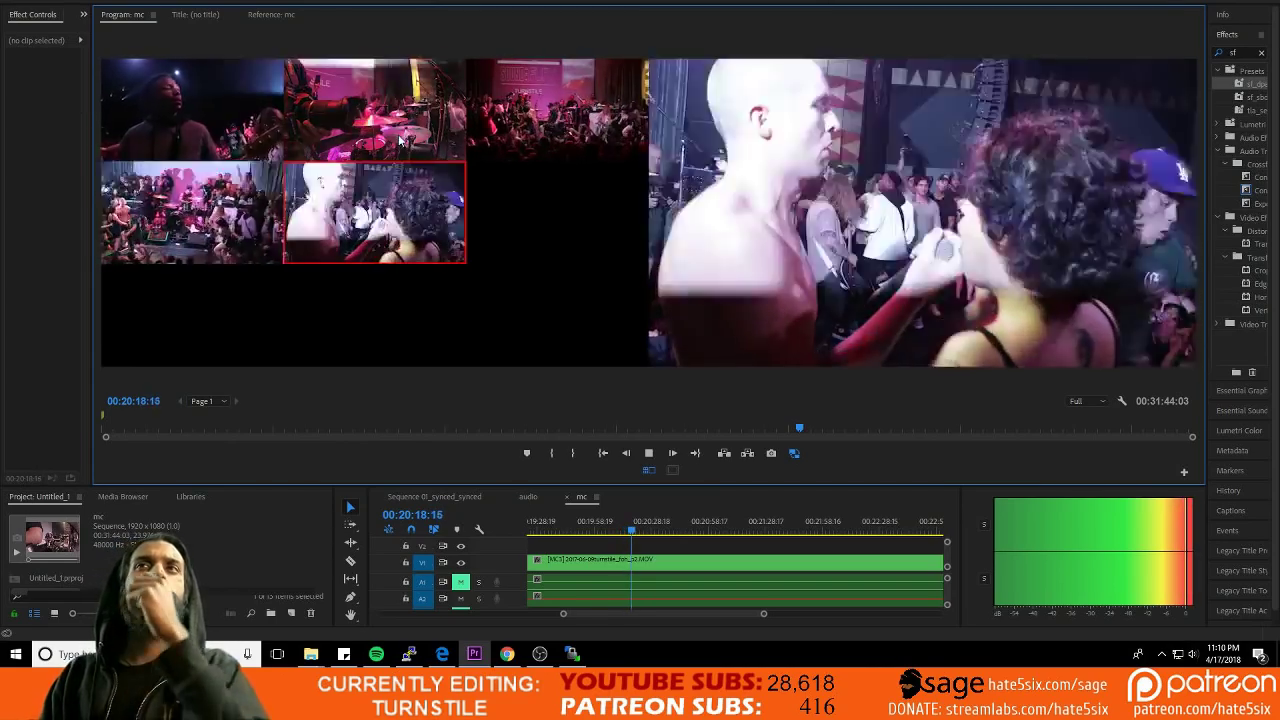
pyautogui.click(221, 181)
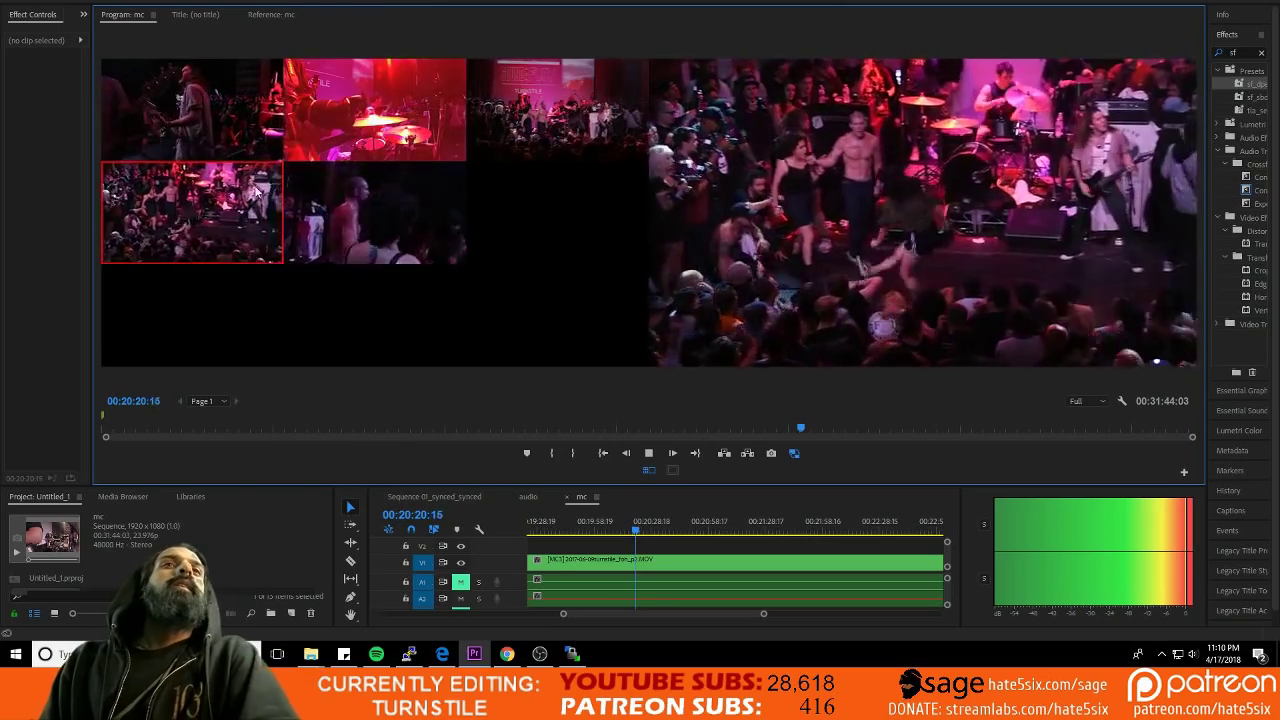
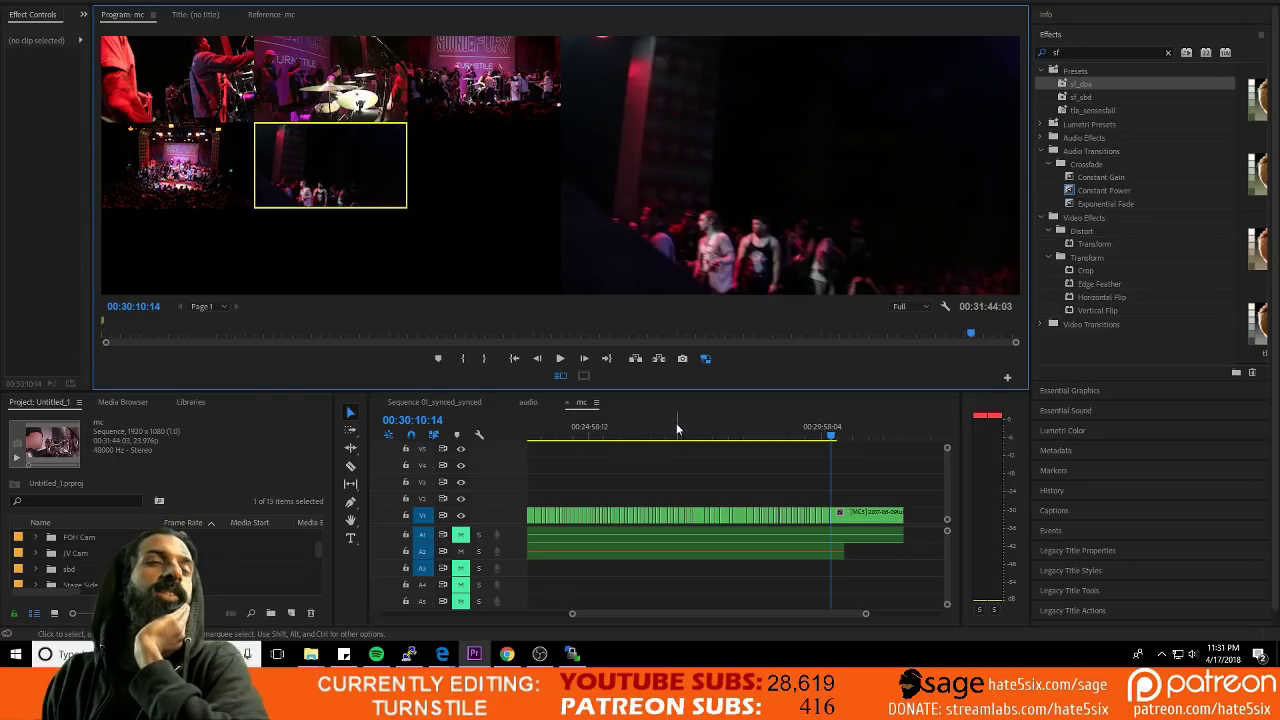
# Step: Show the Lumetri Color controls and save the project with the playhead parked at 00:29:42:15
pyautogui.click(1090, 430)
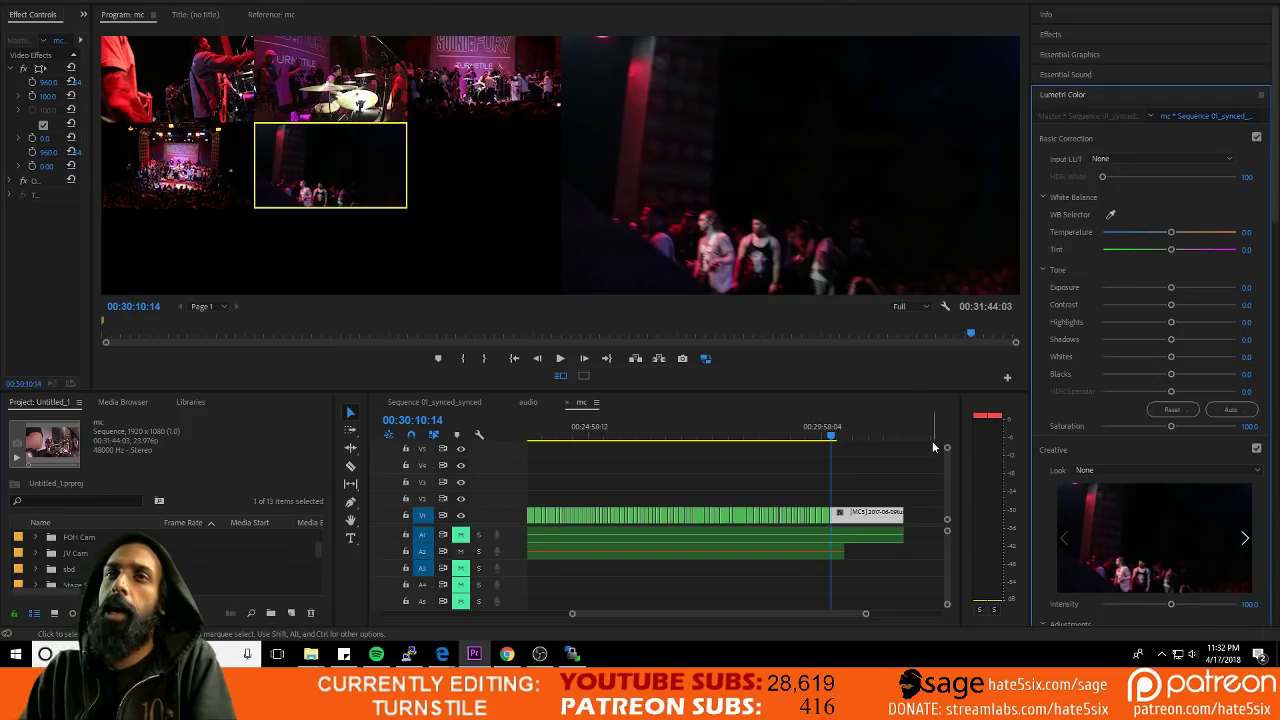
pyautogui.click(810, 431)
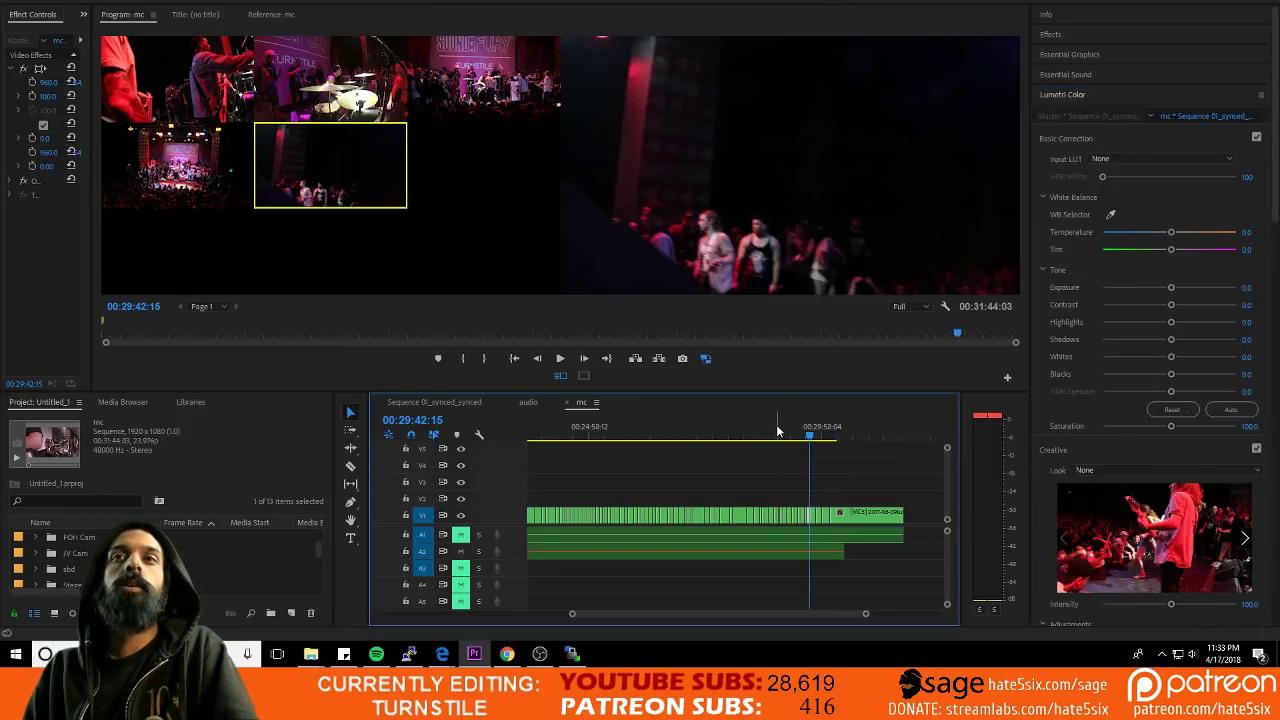
pyautogui.click(812, 377)
pyautogui.hotkey('ctrl', 's')
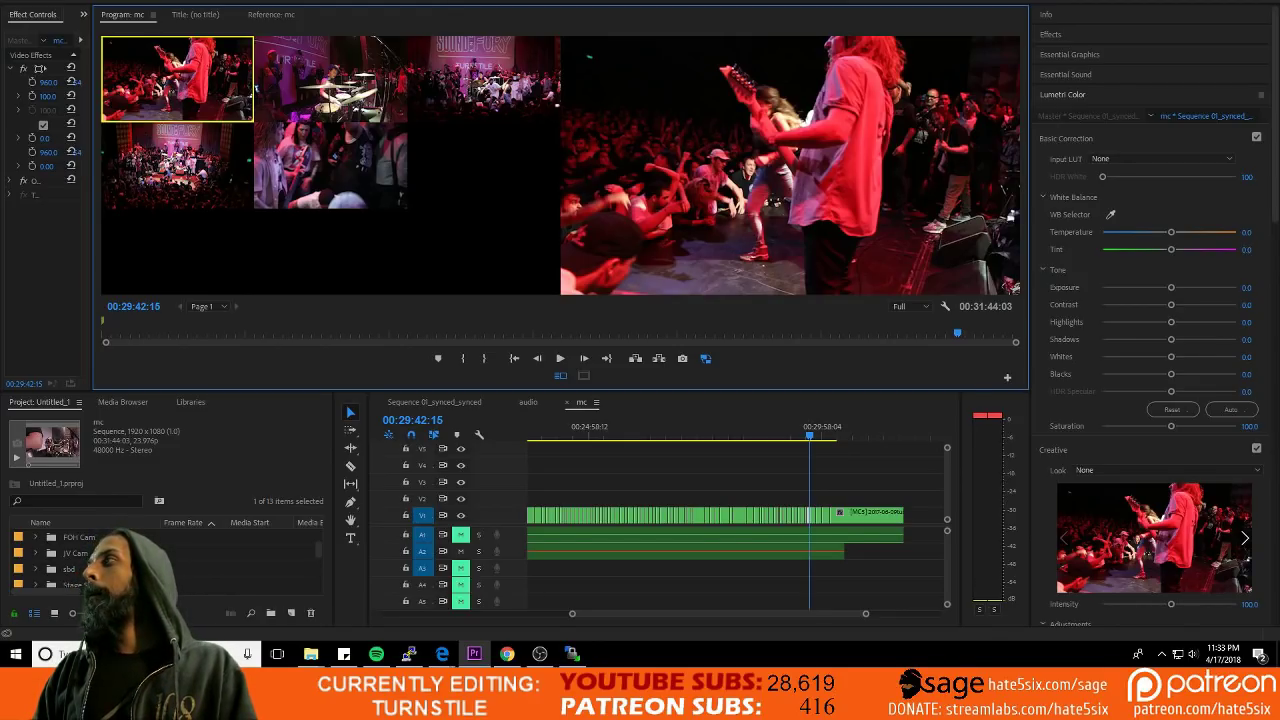
# Step: Move the playhead back to 00:27:49:15 and advance through two edit points to 00:27:53:01
pyautogui.click(738, 437)
pyautogui.click(721, 437)
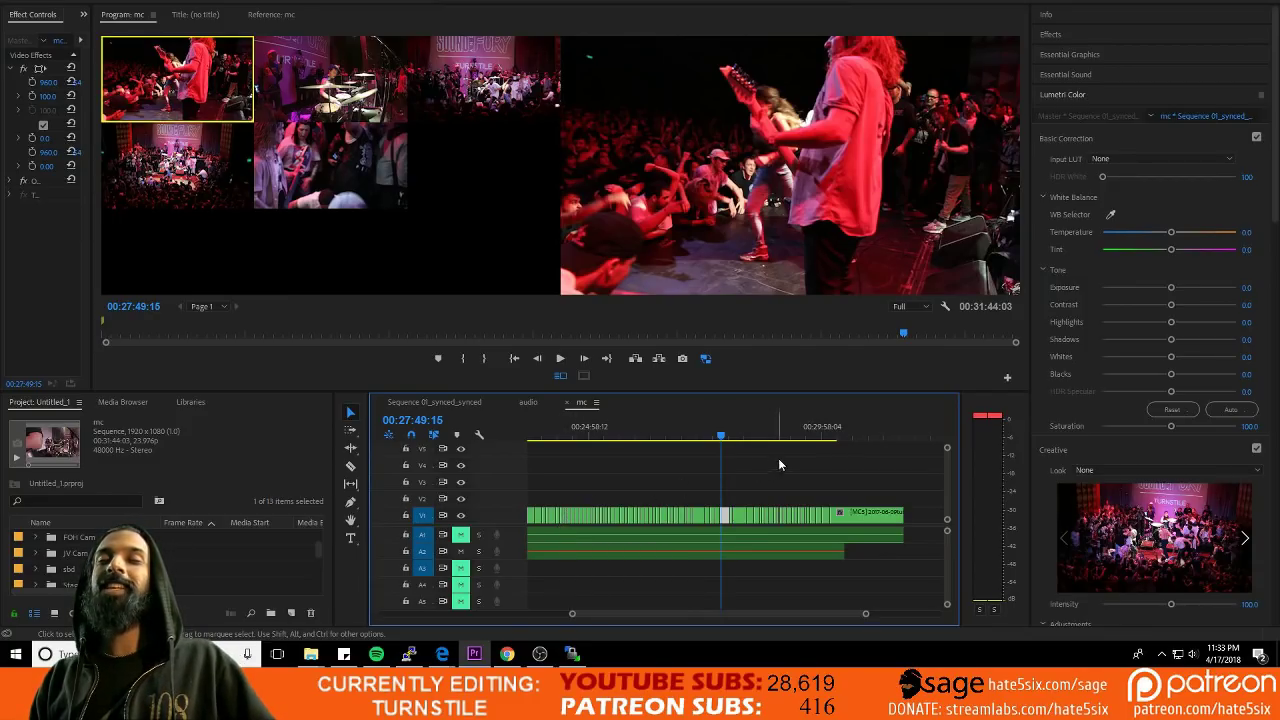
pyautogui.press('Down')
pyautogui.press('Down')
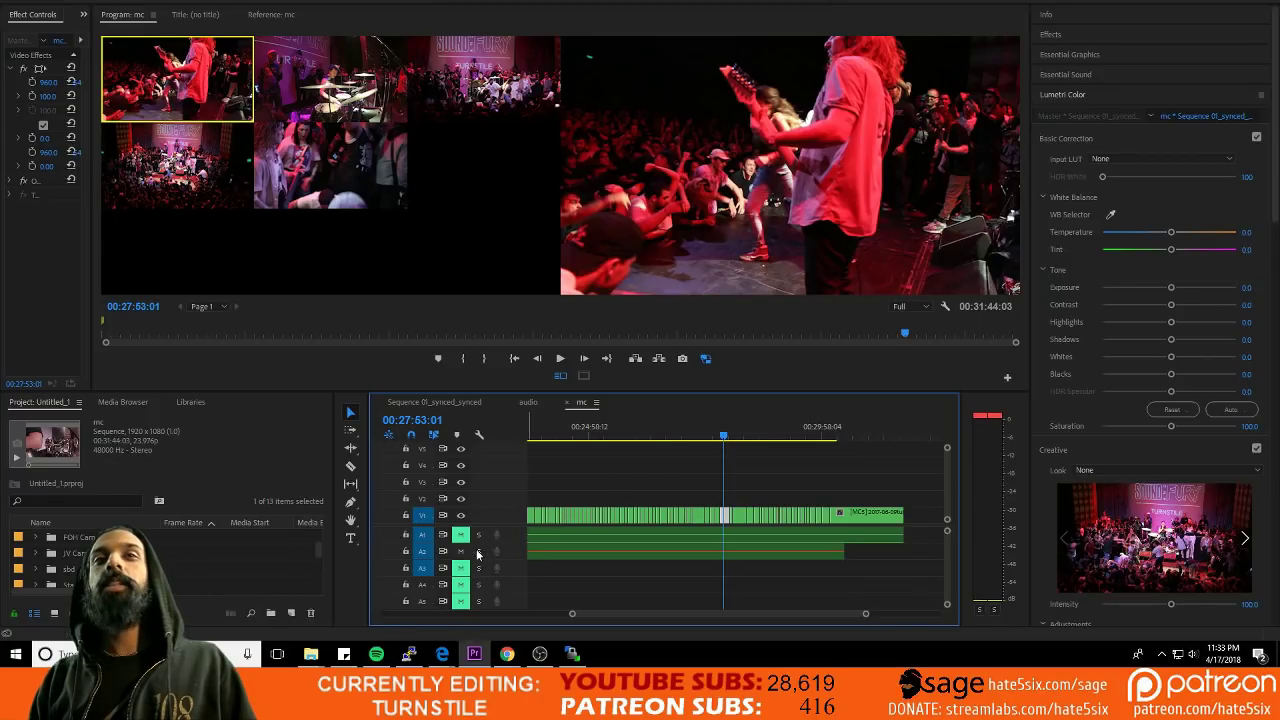
# Step: Review the cuts at 00:29:04:02, 00:28:39:06 and 00:28:23:21 in the mc sequence and save the project
pyautogui.click(728, 436)
pyautogui.moveTo(728, 436); pyautogui.dragTo(781, 442)
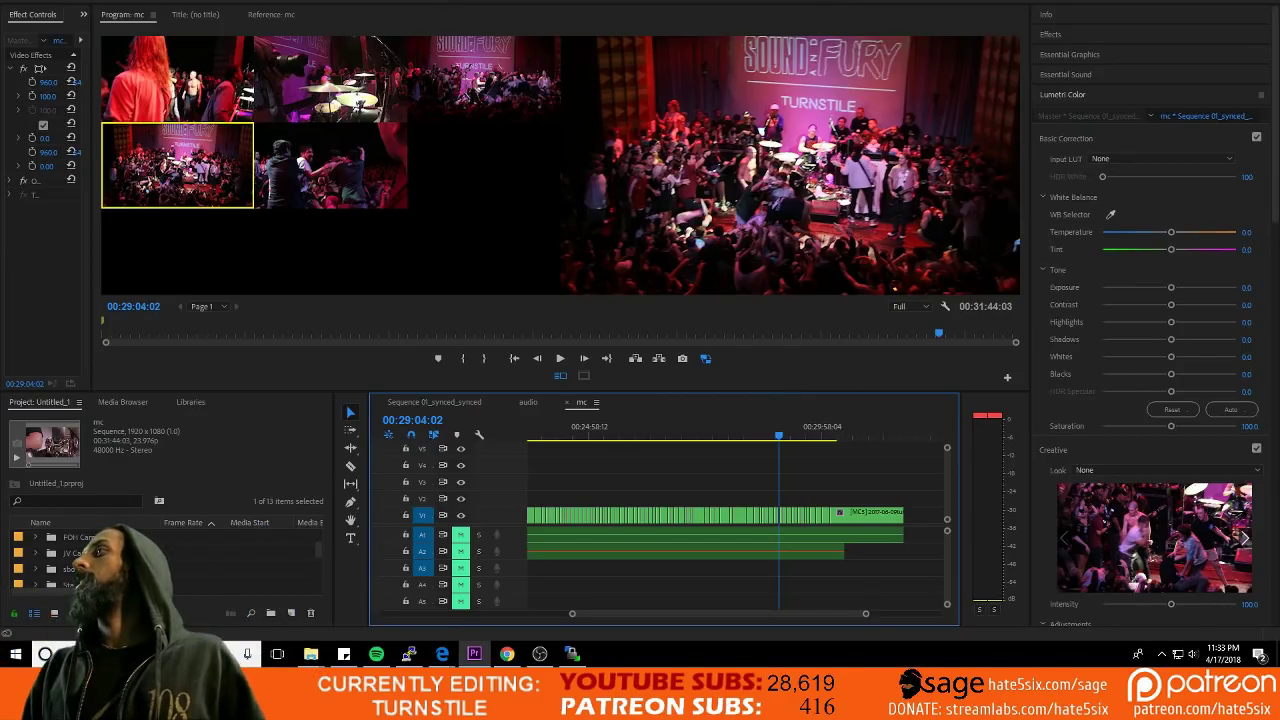
pyautogui.click(761, 437)
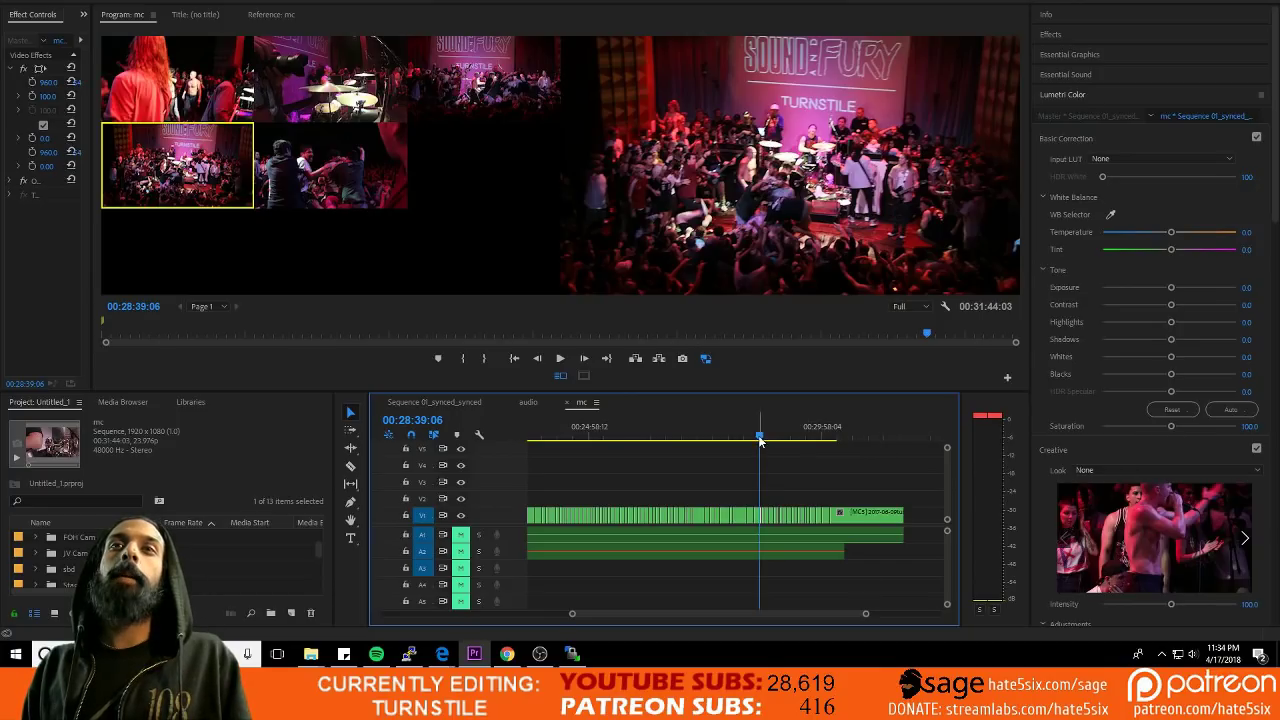
pyautogui.moveTo(758, 441); pyautogui.dragTo(748, 437)
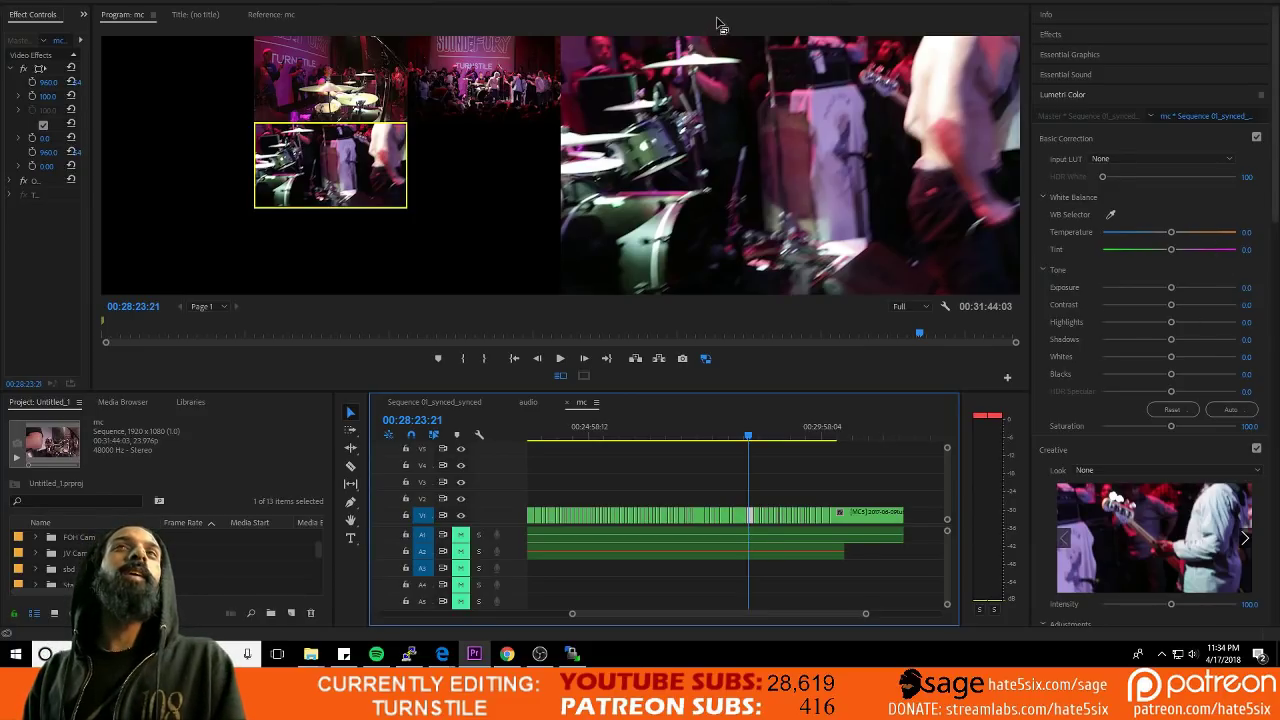
pyautogui.hotkey('ctrl', 's')
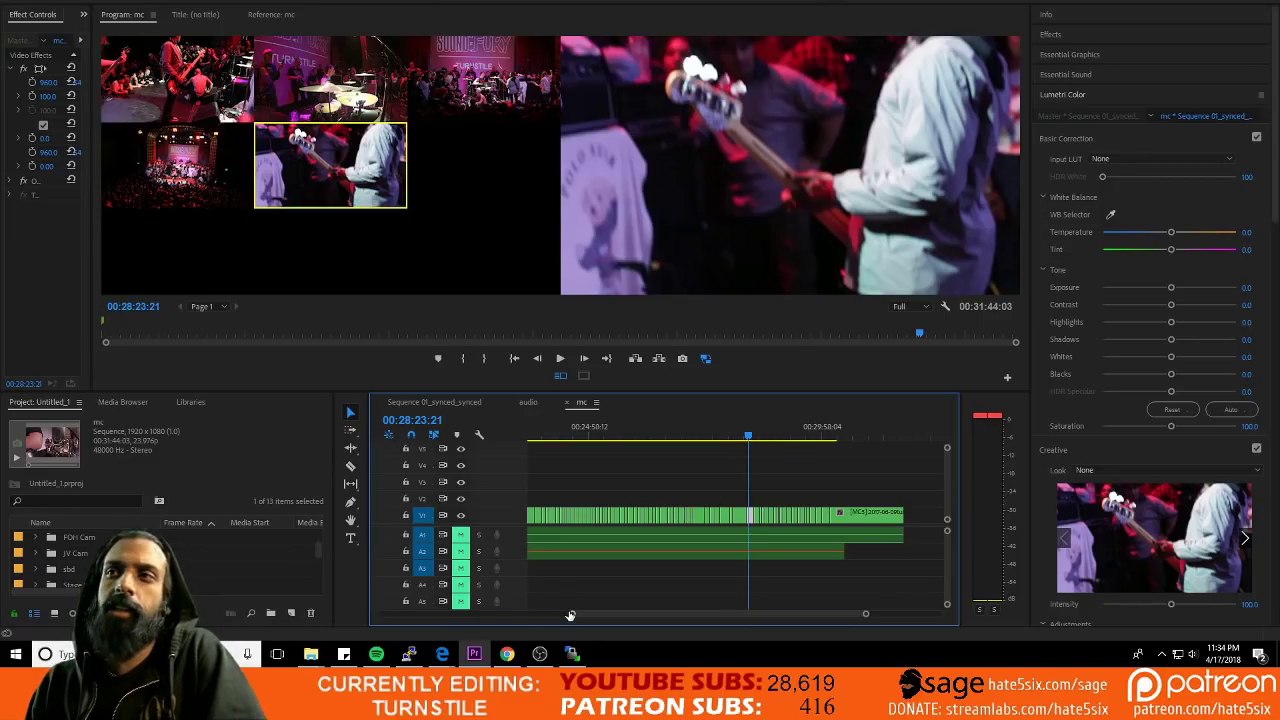
# Step: Fit the whole mc sequence in the timeline, play 00:01:24:00 to 00:01:31:04 through cameras 5, 1 and 4, and save the project
pyautogui.moveTo(570, 615); pyautogui.dragTo(382, 614)
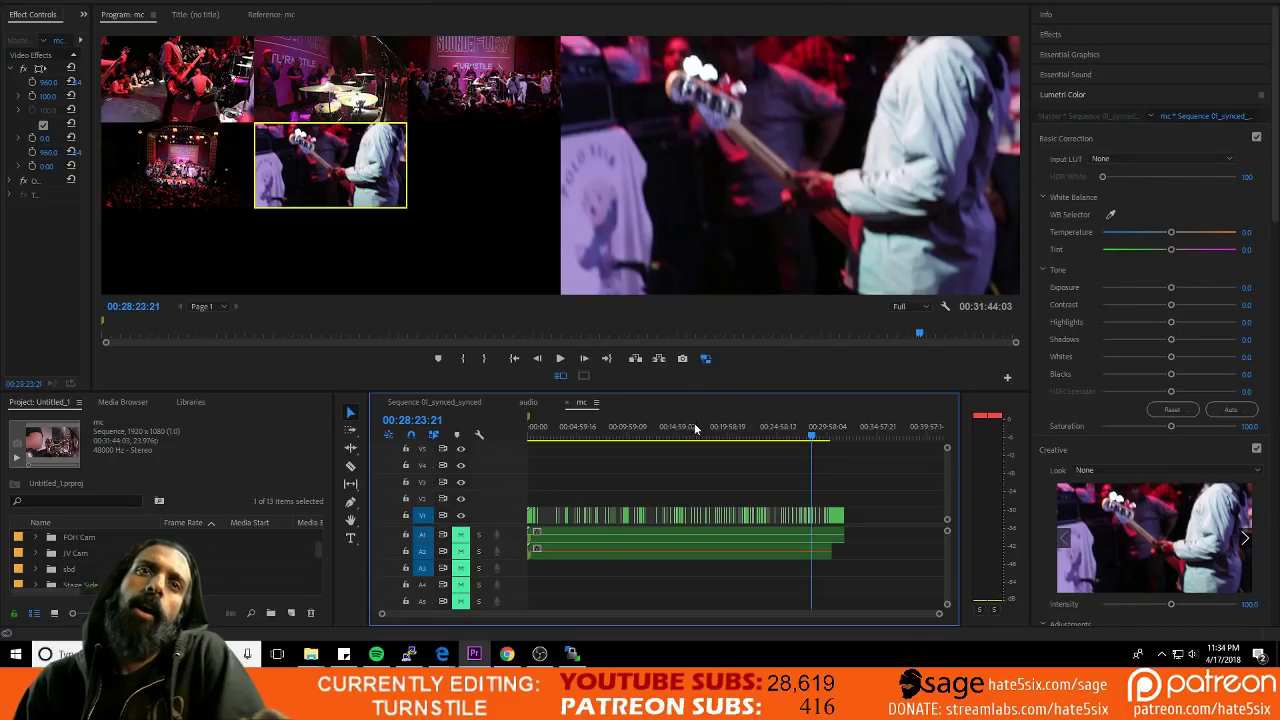
pyautogui.click(542, 434)
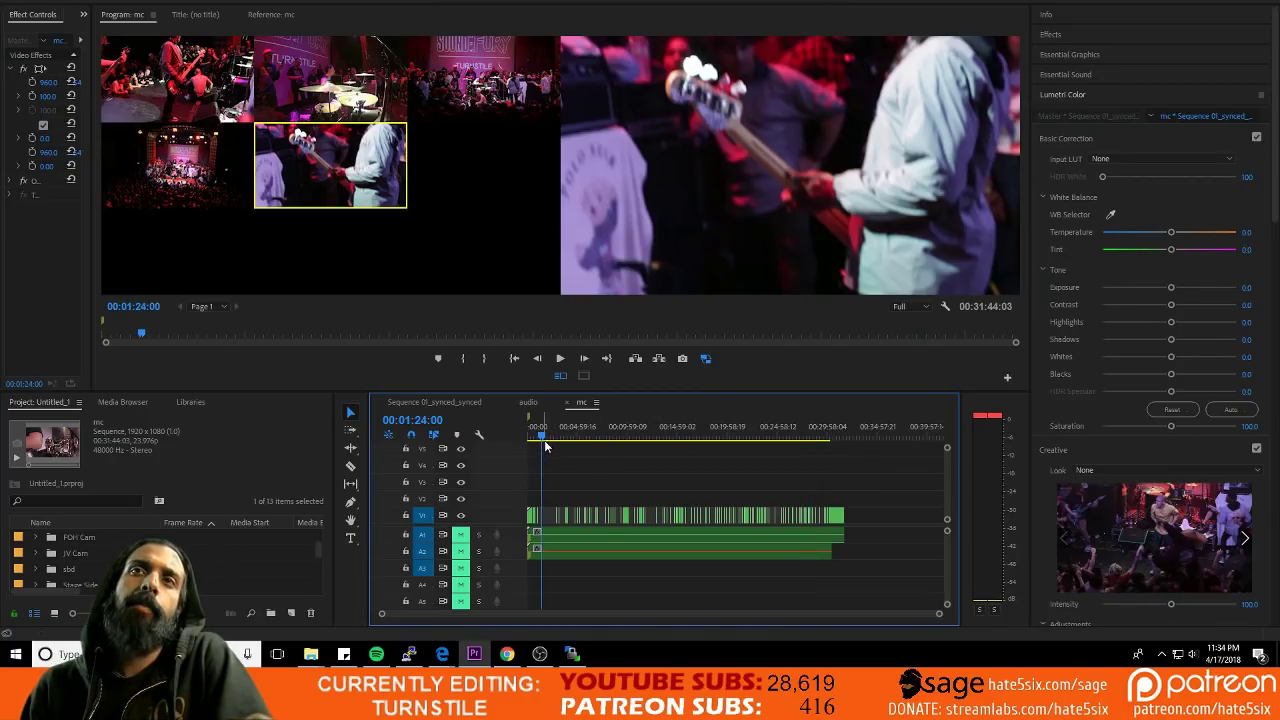
pyautogui.press('space')
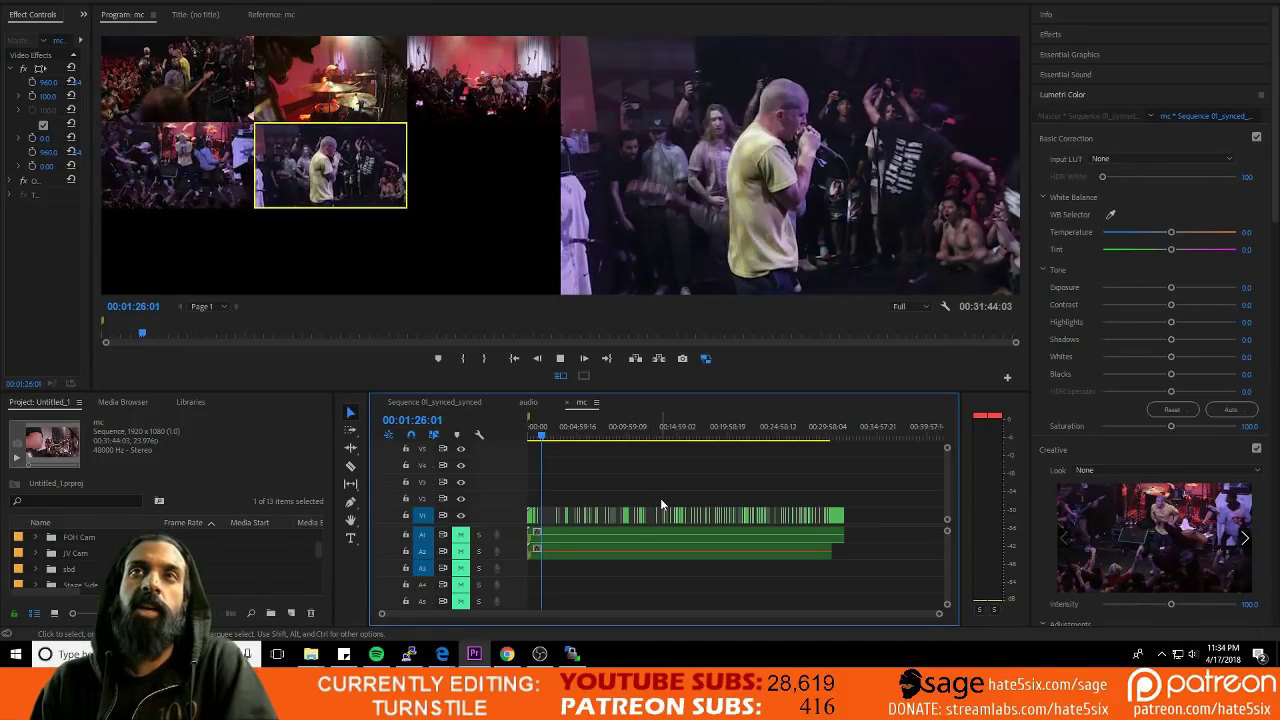
pyautogui.press('1')
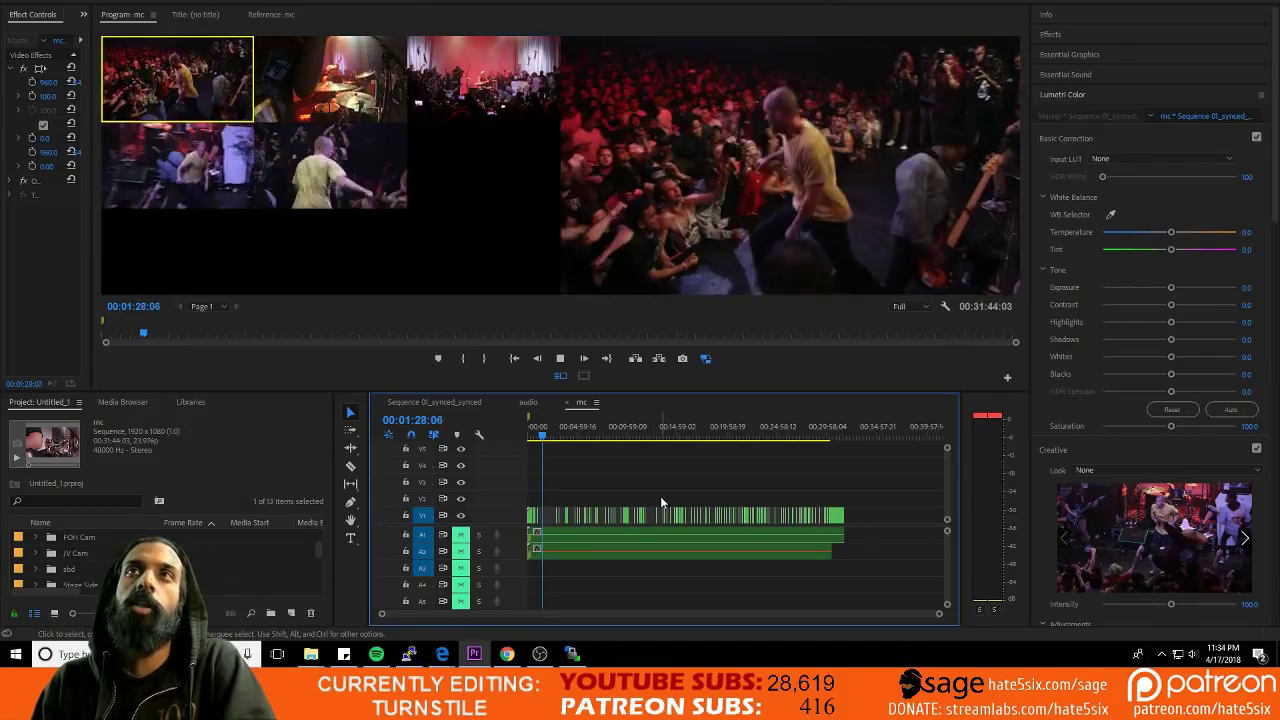
pyautogui.press('4')
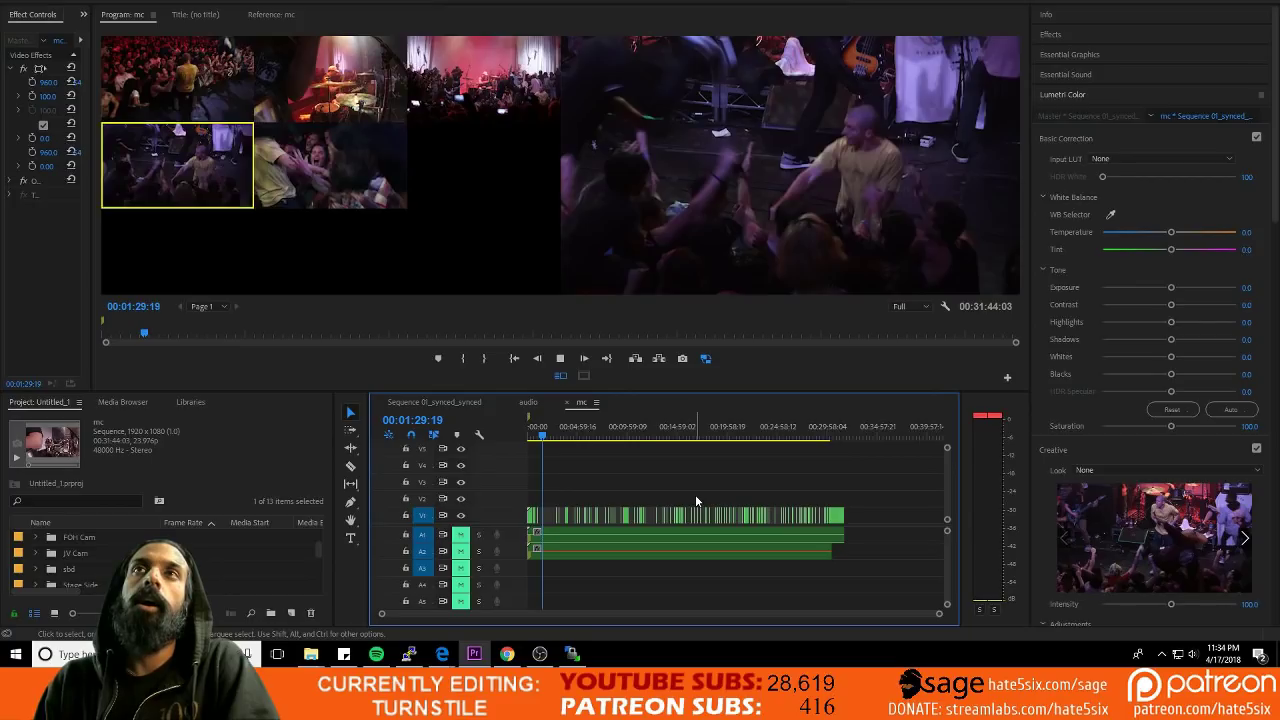
pyautogui.press('space')
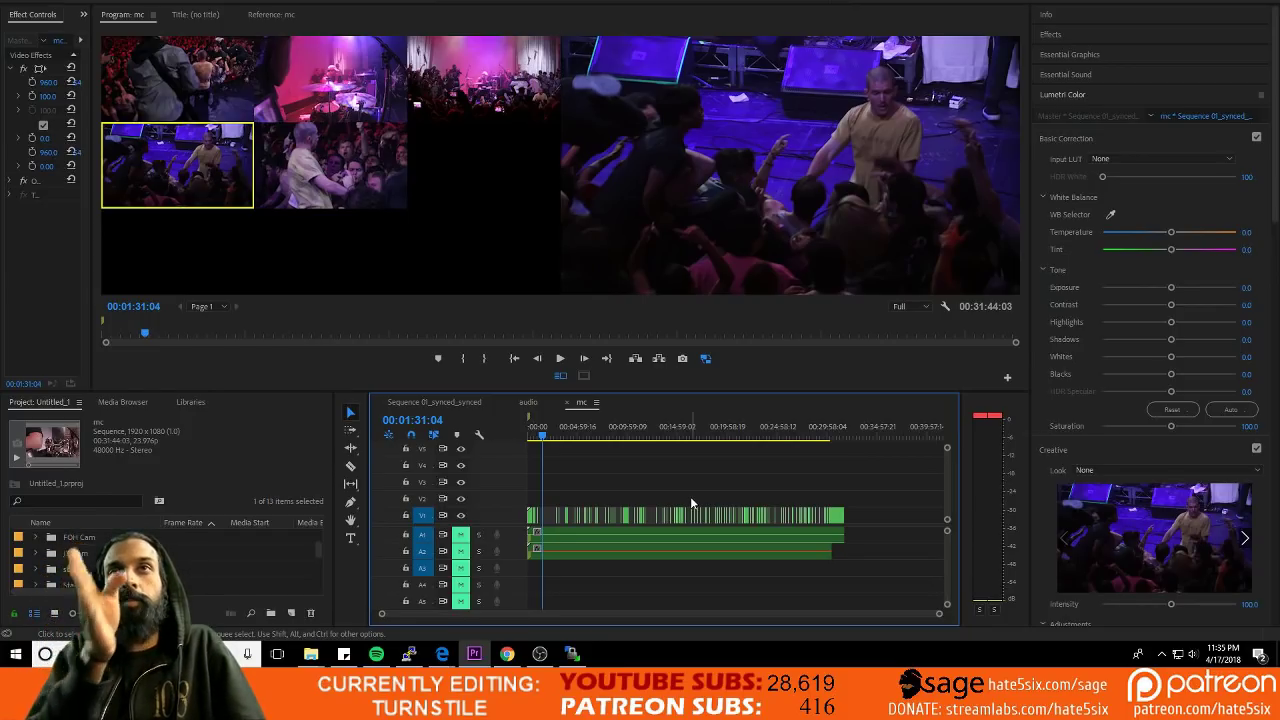
pyautogui.click(830, 363)
pyautogui.hotkey('ctrl', 's')
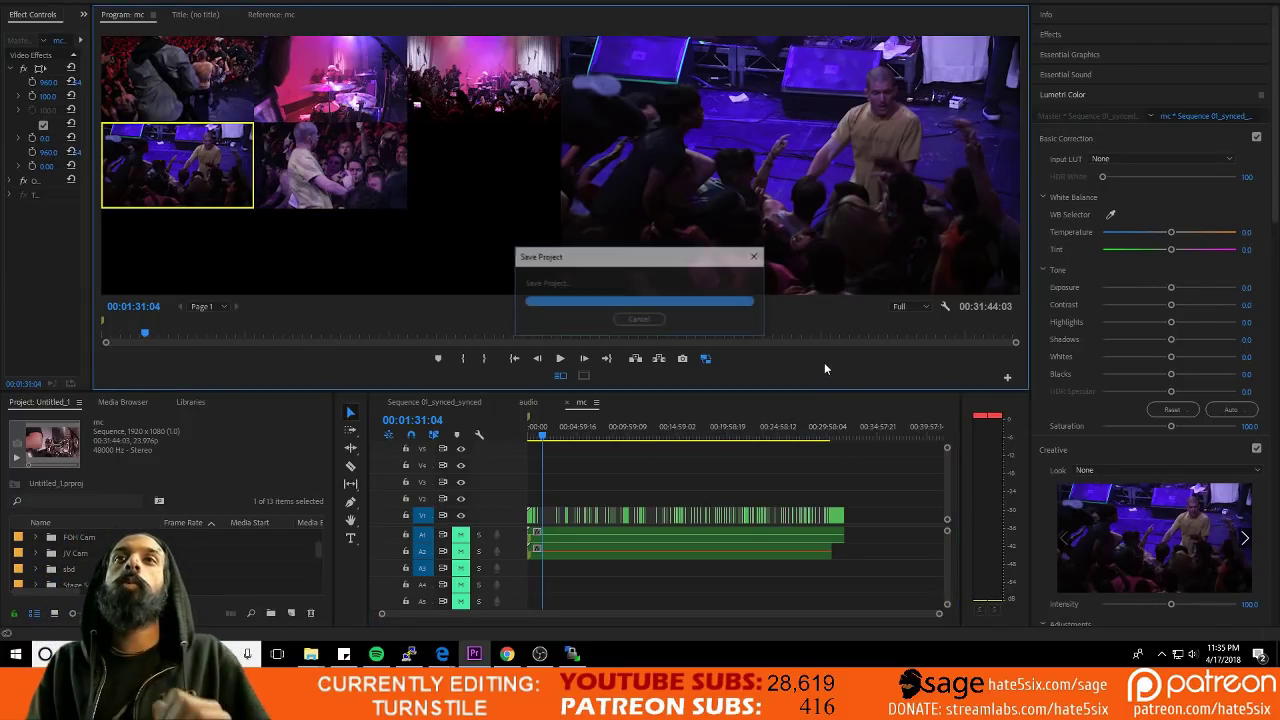
# Step: Spot-check the sequence at 00:17:47:19, 00:25:55:17, 00:20:39:18 and 00:12:51:20, park the playhead at 00:12:03:21 and widen the Project panel
pyautogui.click(706, 437)
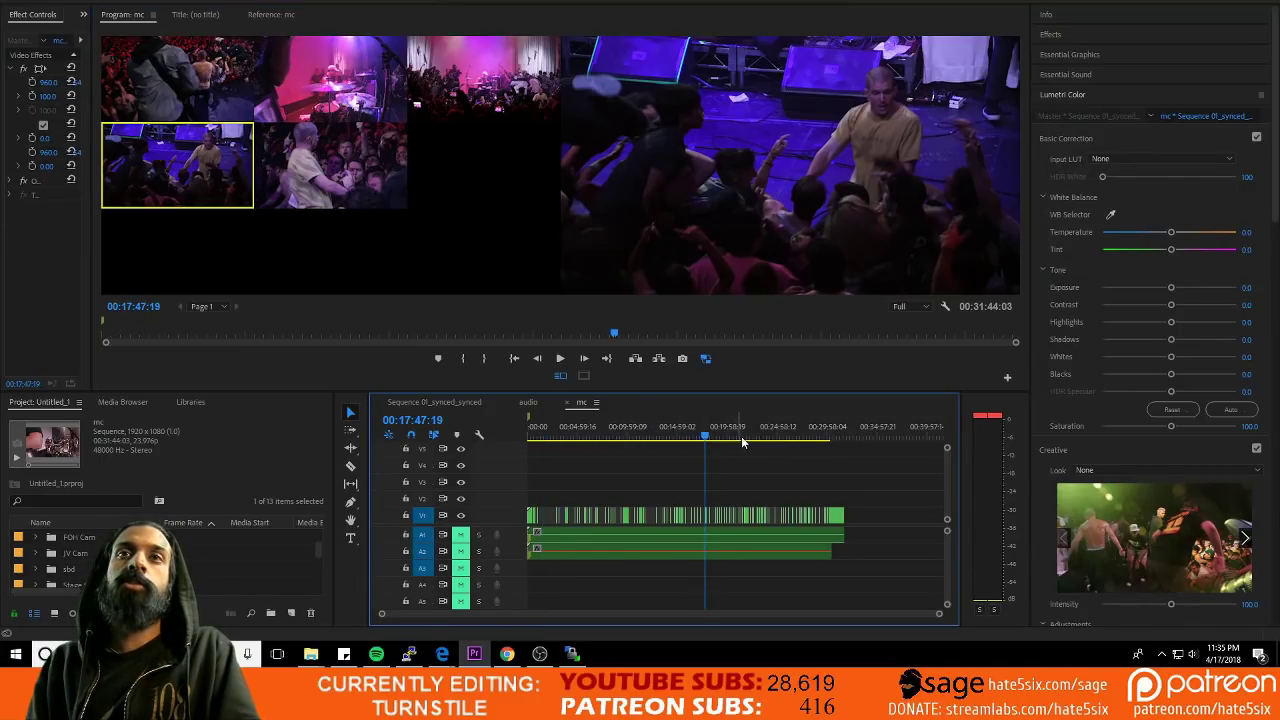
pyautogui.click(787, 437)
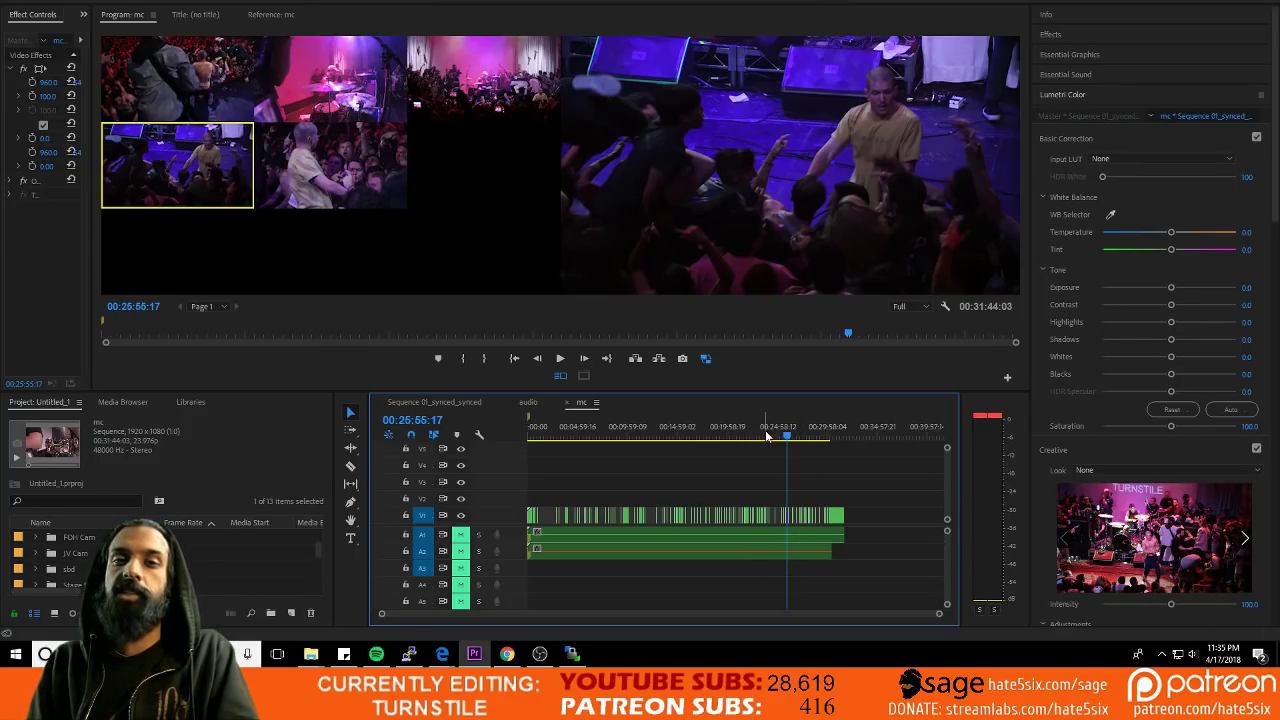
pyautogui.click(733, 437)
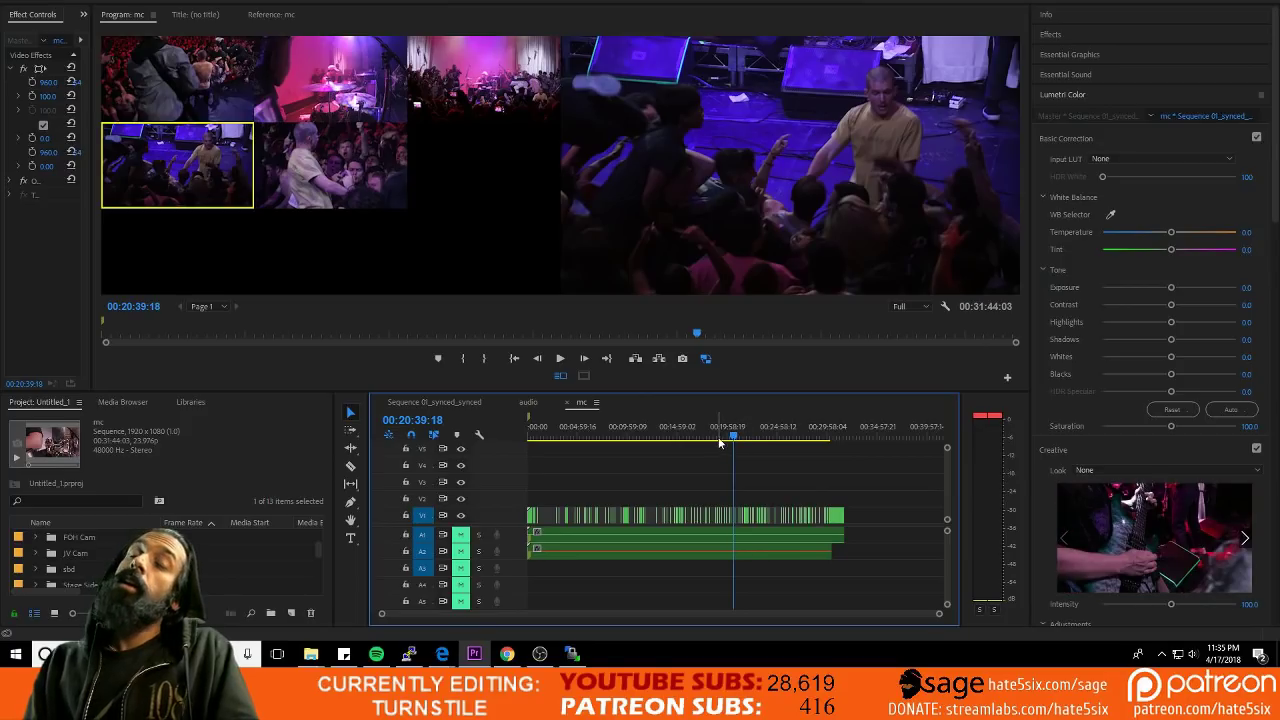
pyautogui.click(655, 437)
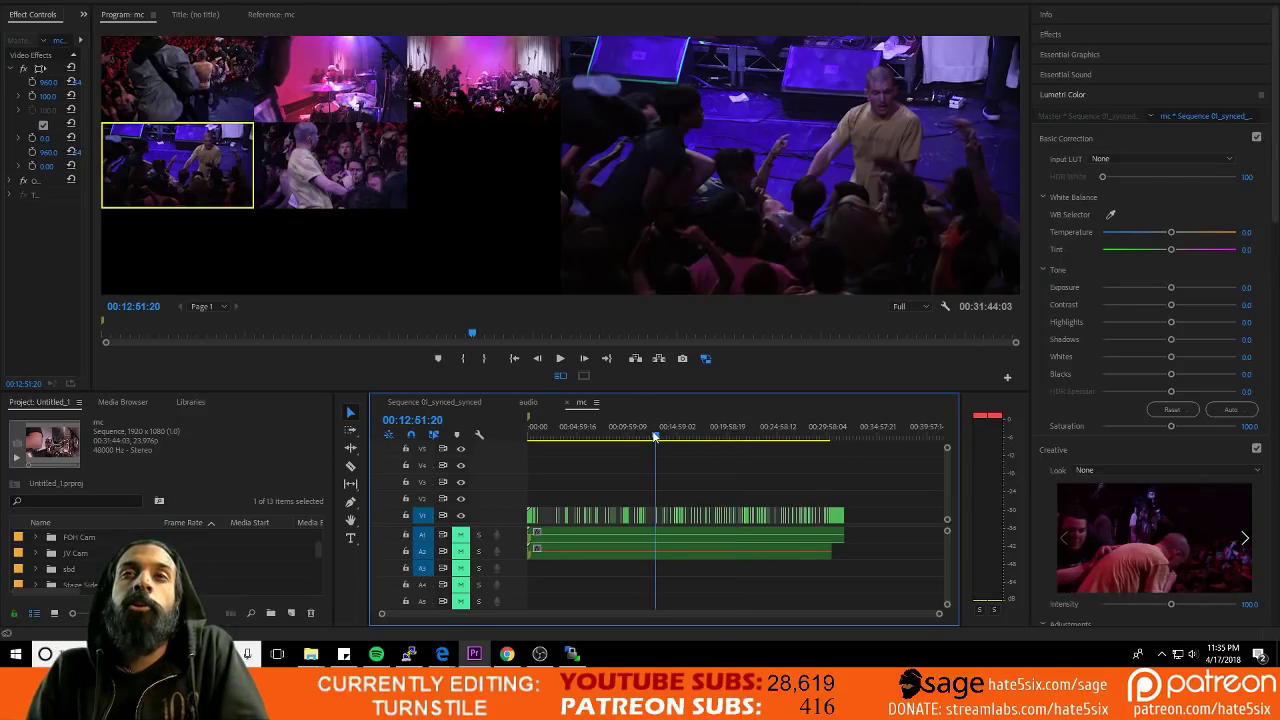
pyautogui.click(654, 437)
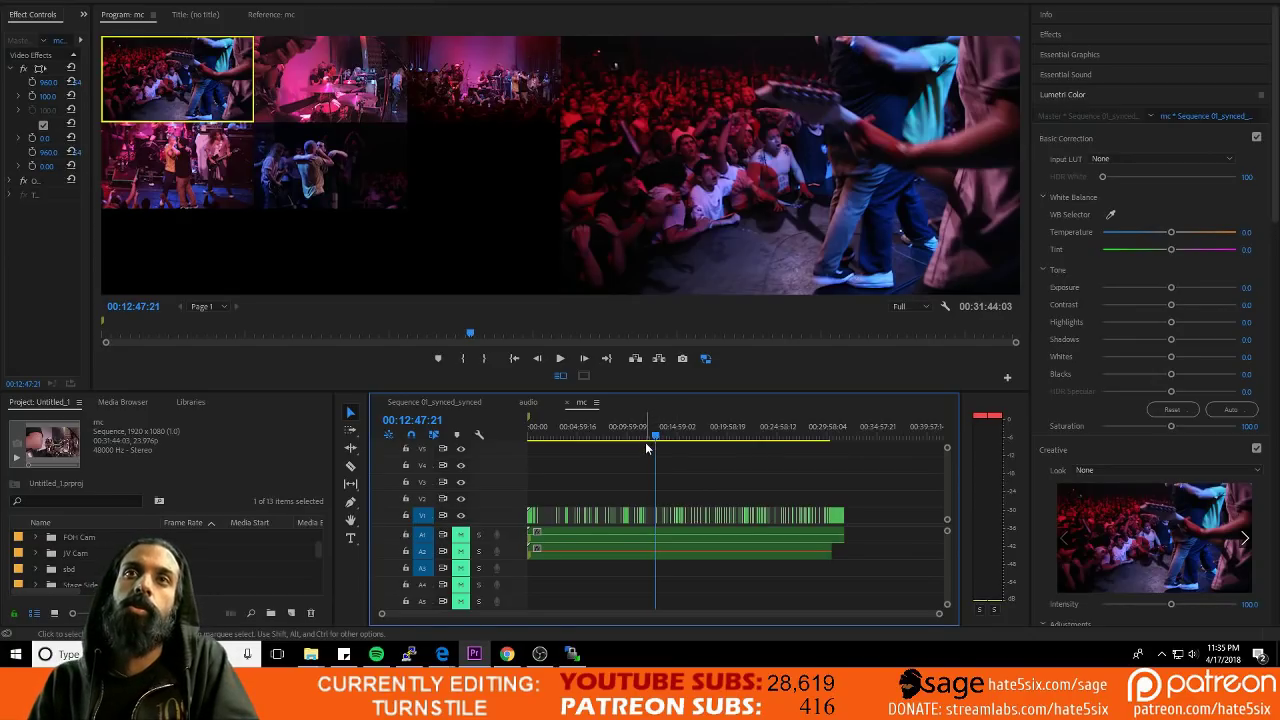
pyautogui.click(648, 434)
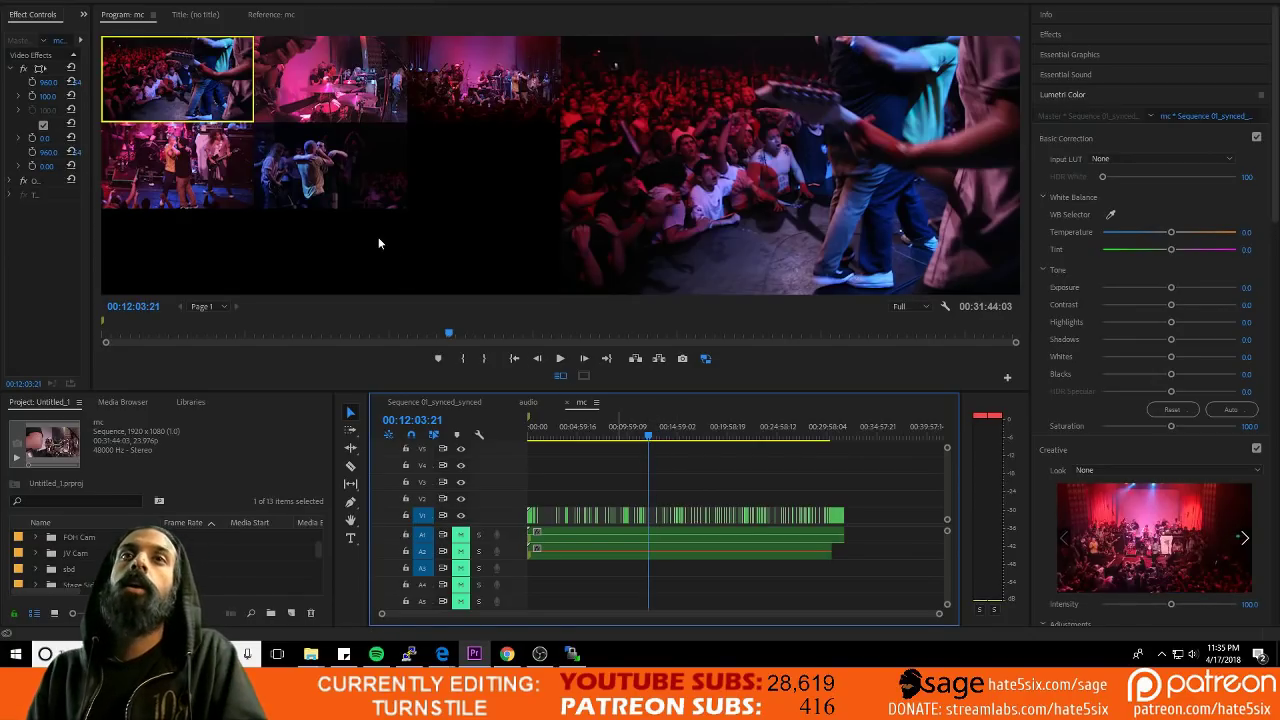
pyautogui.moveTo(365, 568); pyautogui.dragTo(440, 568)
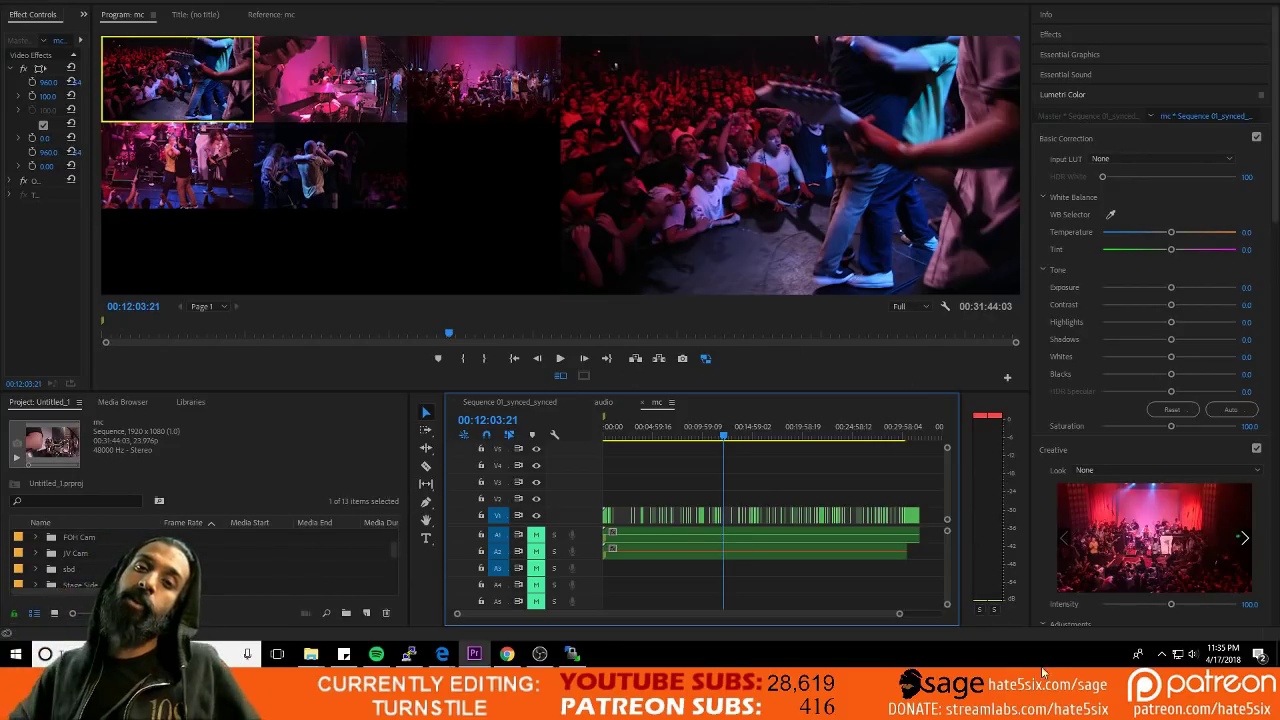
# Step: Check the system clock and calendar, and close them
pyautogui.click(1224, 653)
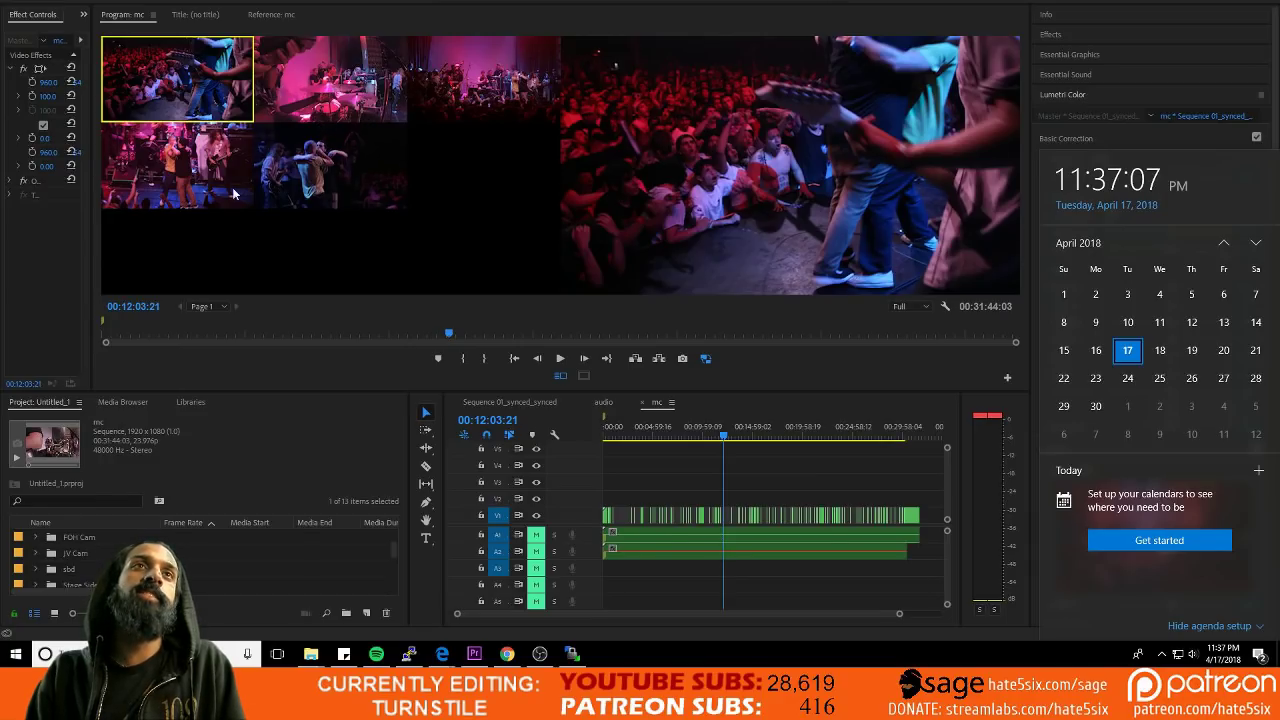
pyautogui.press('Escape')
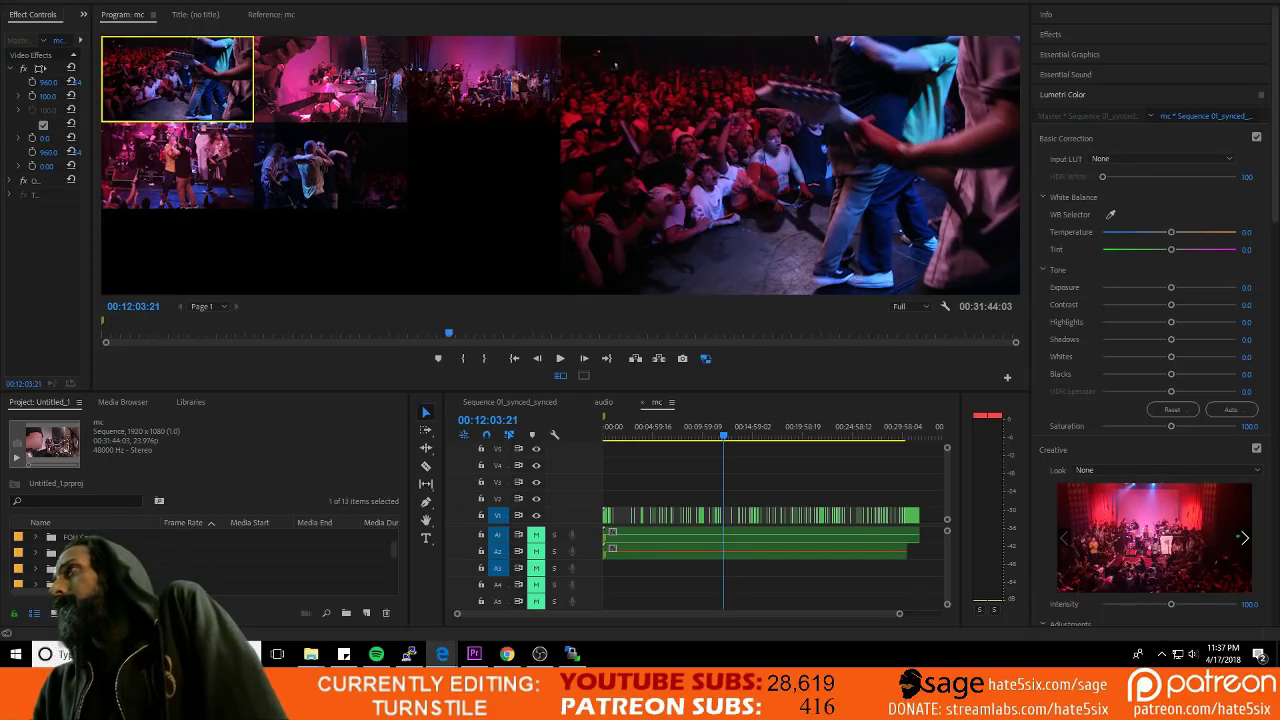
# Step: Show camera 4's wide stage shot at 00:12:03:21 in the mc sequence and save the project
pyautogui.click(865, 378)
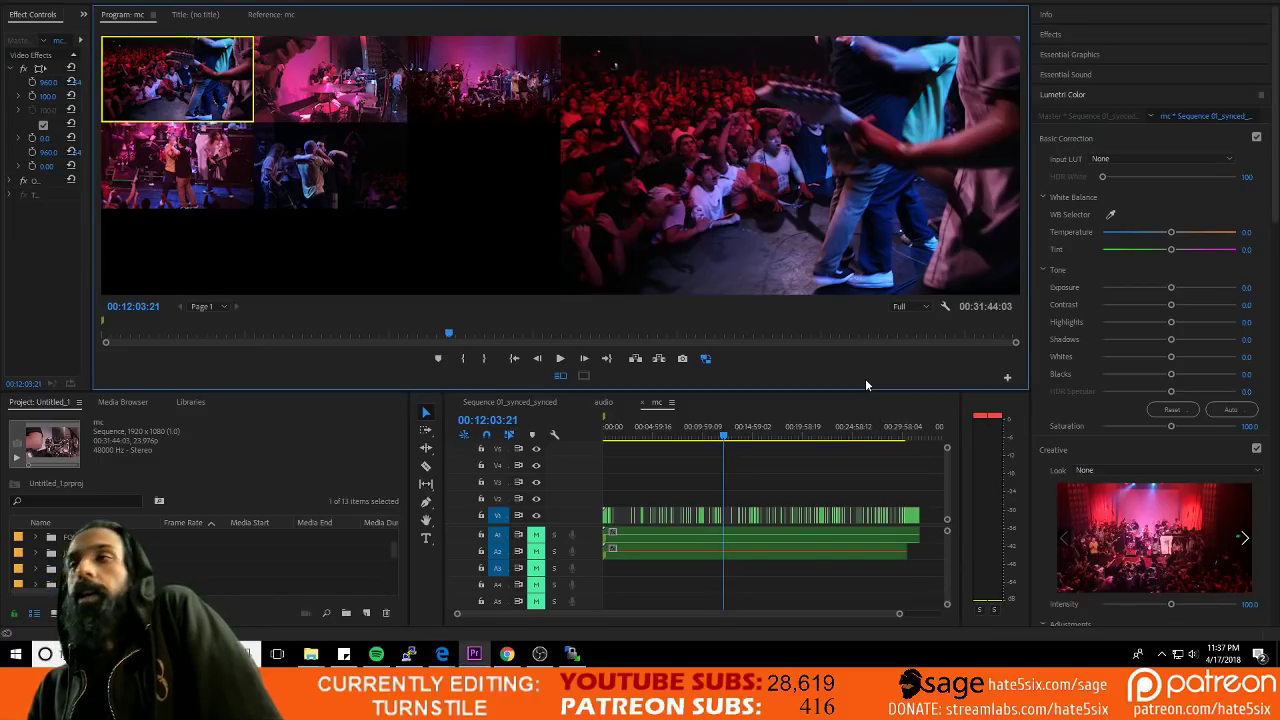
pyautogui.press('4')
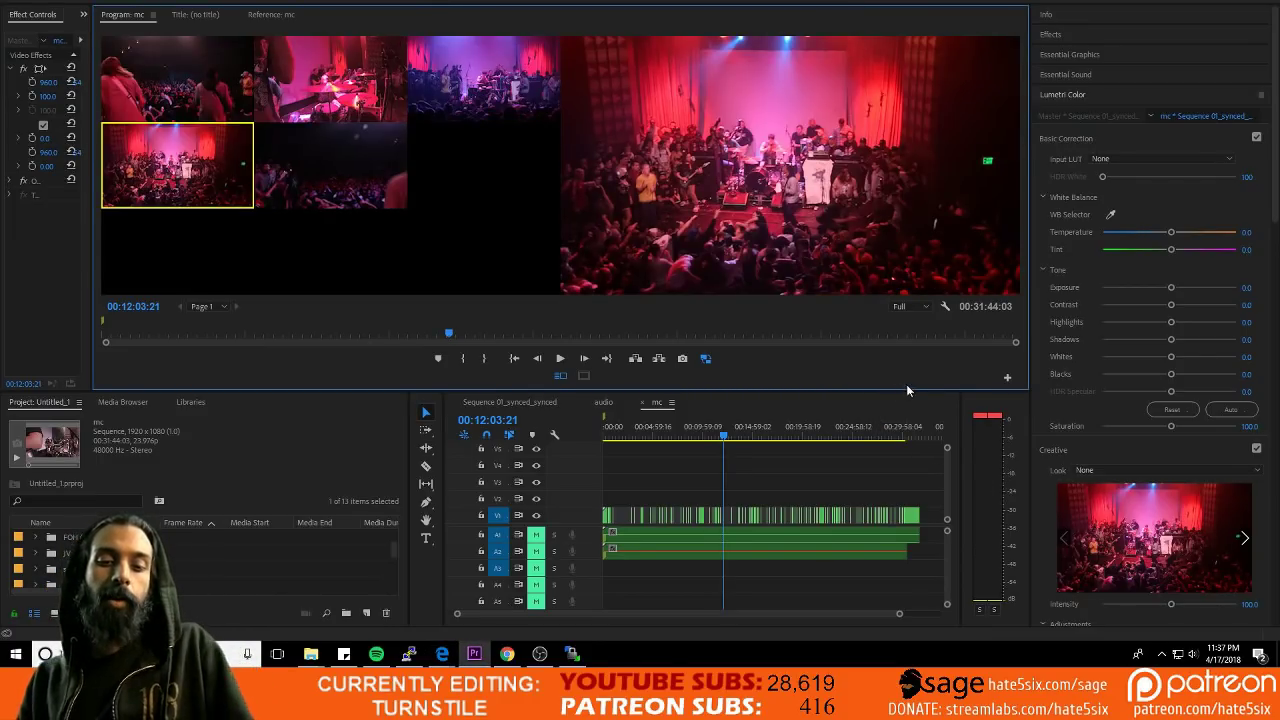
pyautogui.click(909, 405)
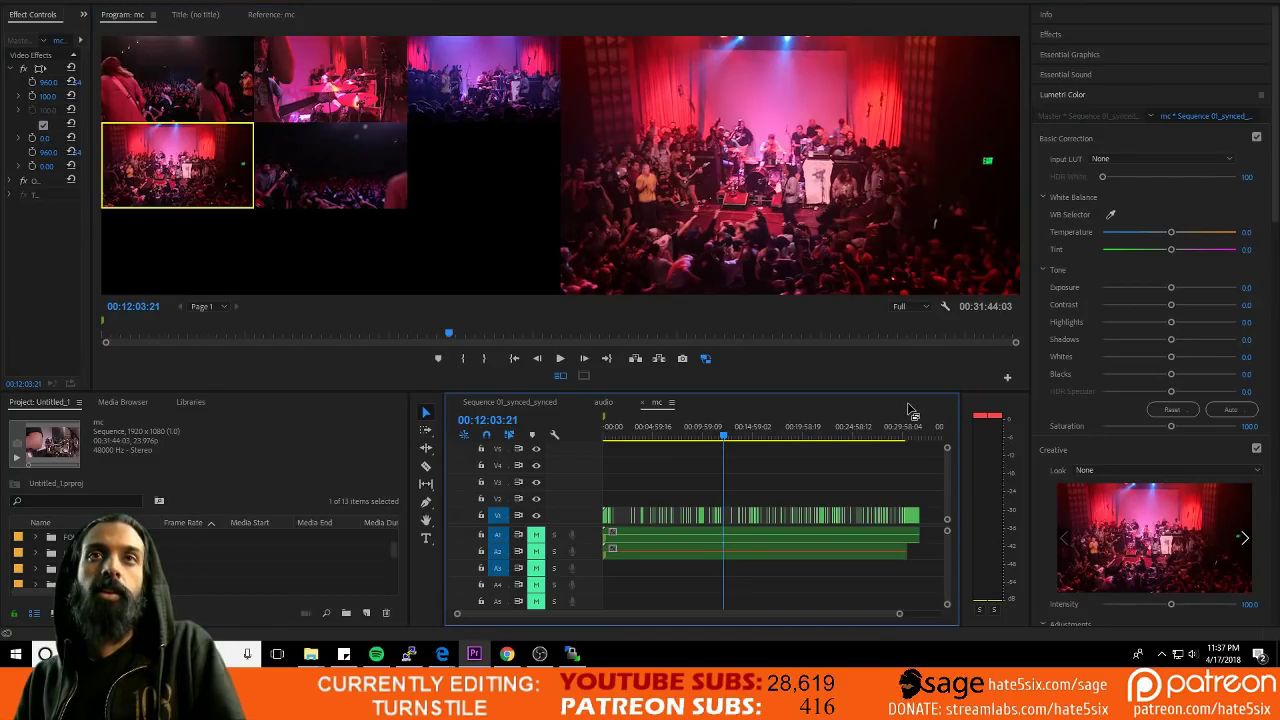
pyautogui.hotkey('ctrl', 's')
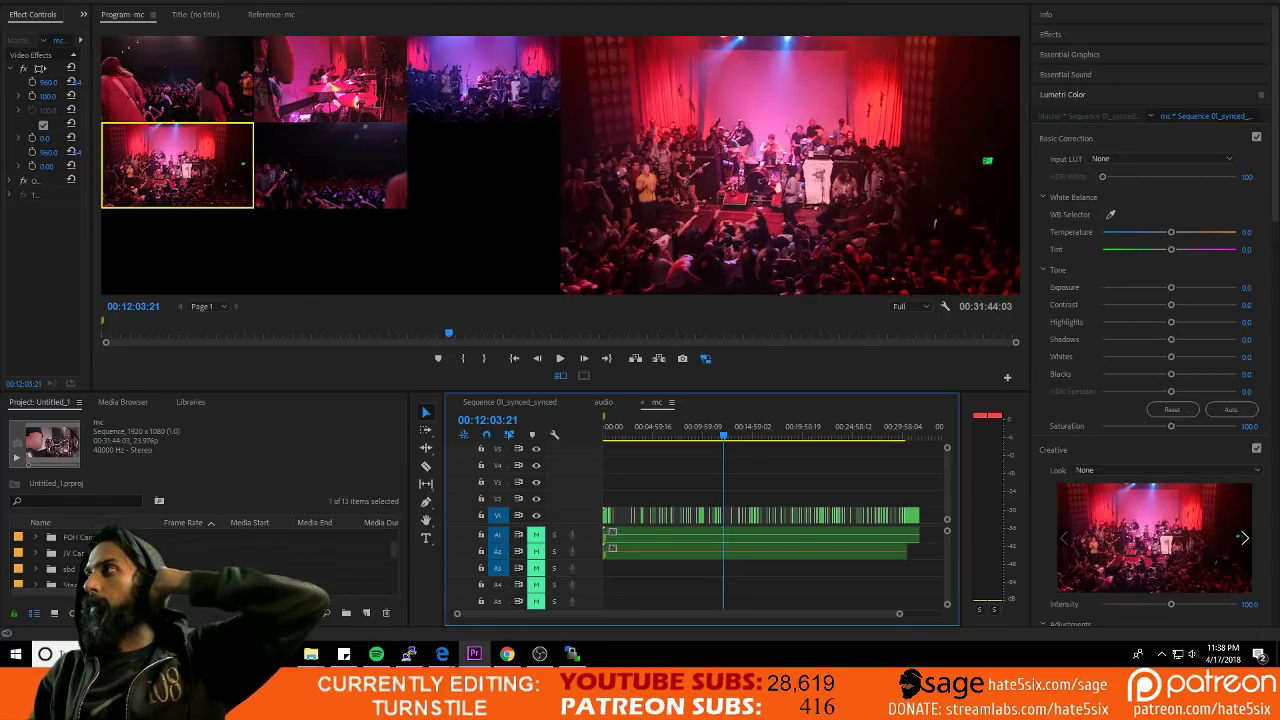
pyautogui.click(830, 377)
pyautogui.hotkey('ctrl', 's')
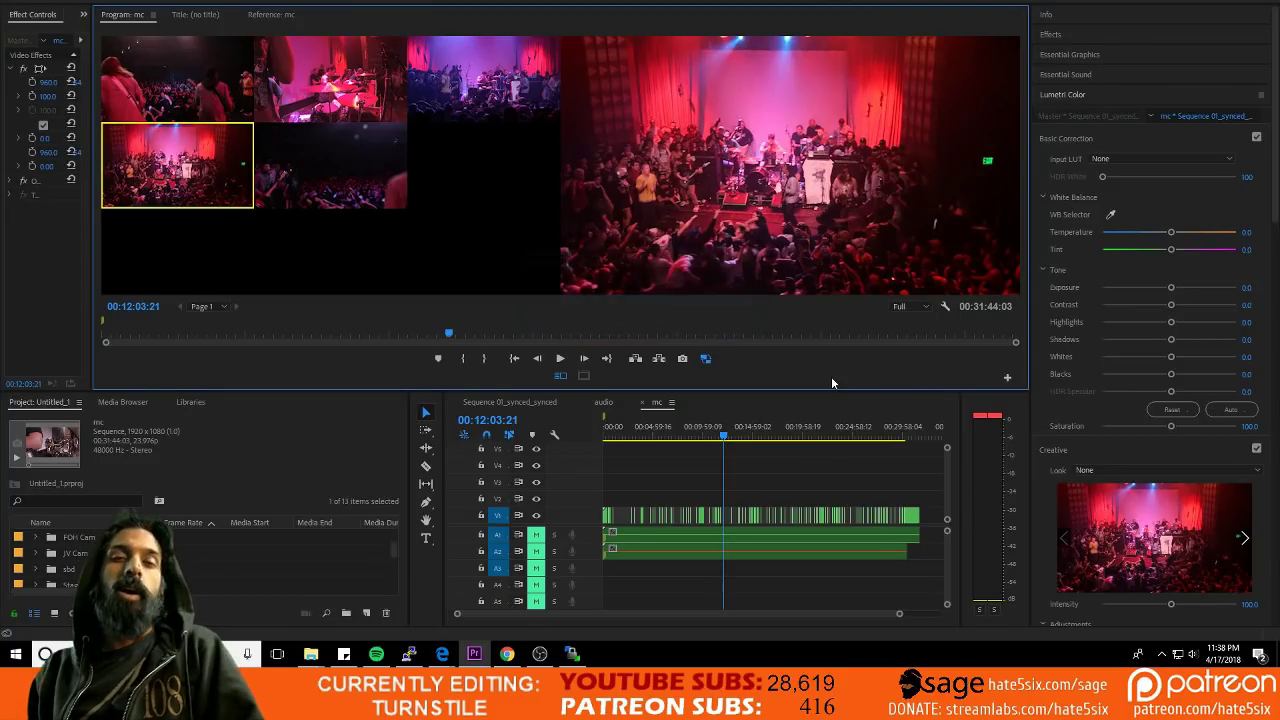